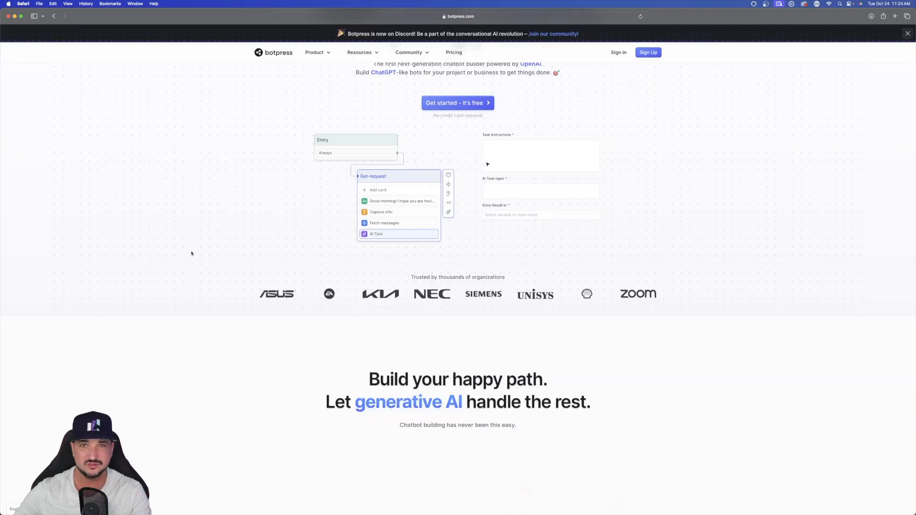
Look through the featured YouTube video prompts, opening and closing entries such as the Leonardo AI, ChatGPT Prompt Generator.
scroll(192, 254, down, 5)
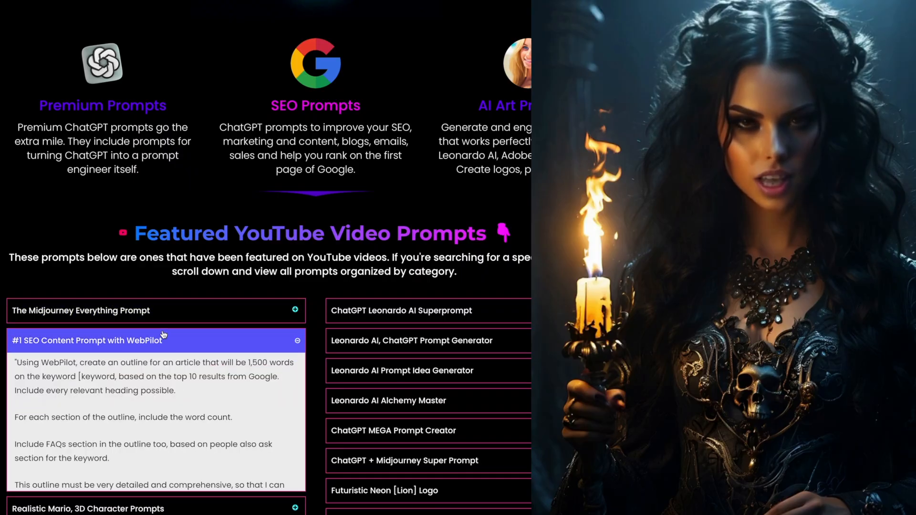
click(412, 341)
click(288, 341)
scroll(287, 343, down, 1)
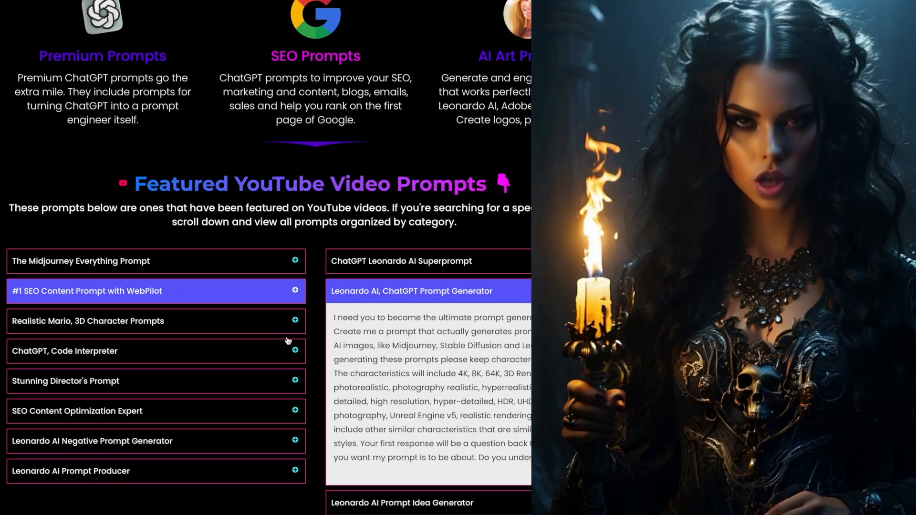
click(288, 345)
scroll(287, 343, down, 3)
click(444, 348)
scroll(470, 364, down, 9)
Review the Botpress homepage sections on getting started, the visual flow editor, integrations and next-generation chatbots.
click(208, 254)
scroll(208, 255, down, 8)
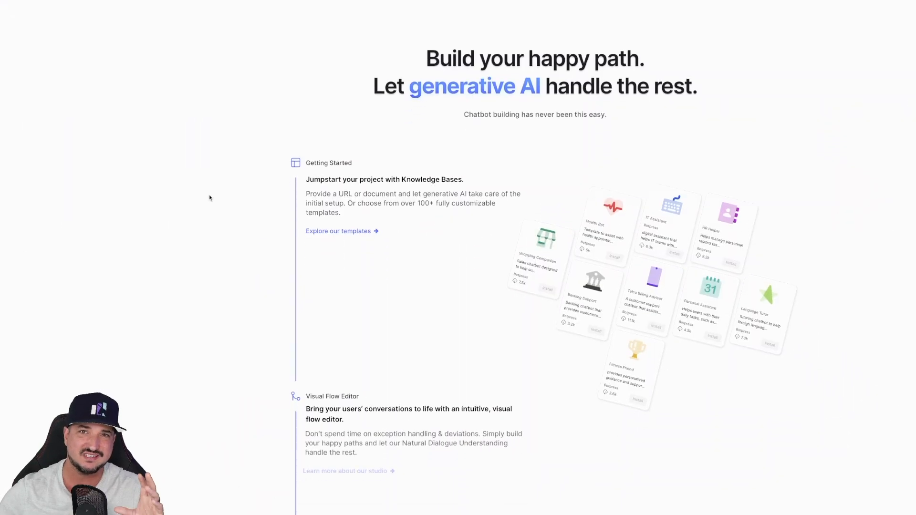
scroll(210, 198, down, 5)
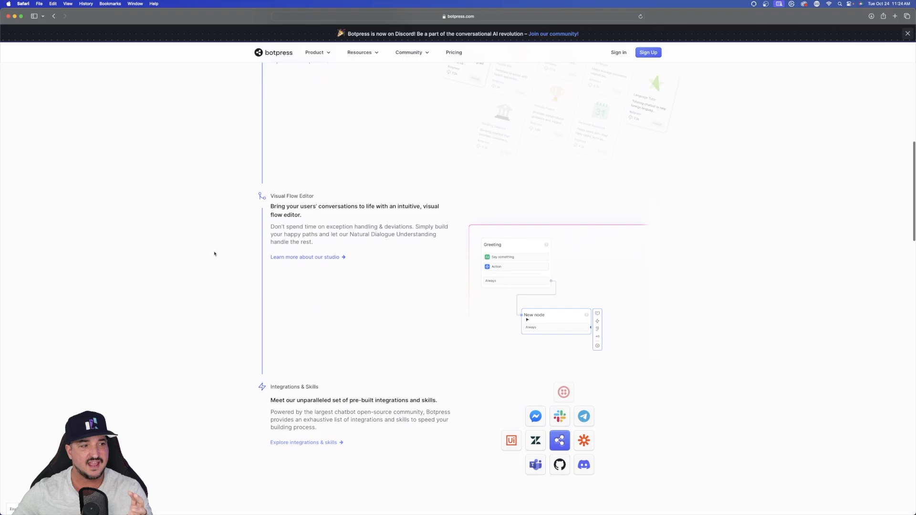
scroll(214, 254, down, 5)
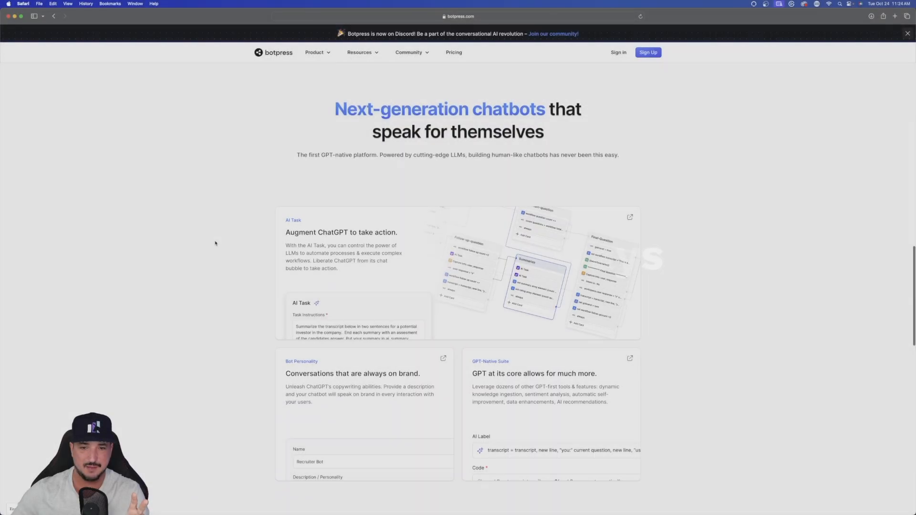
scroll(210, 242, down, 1)
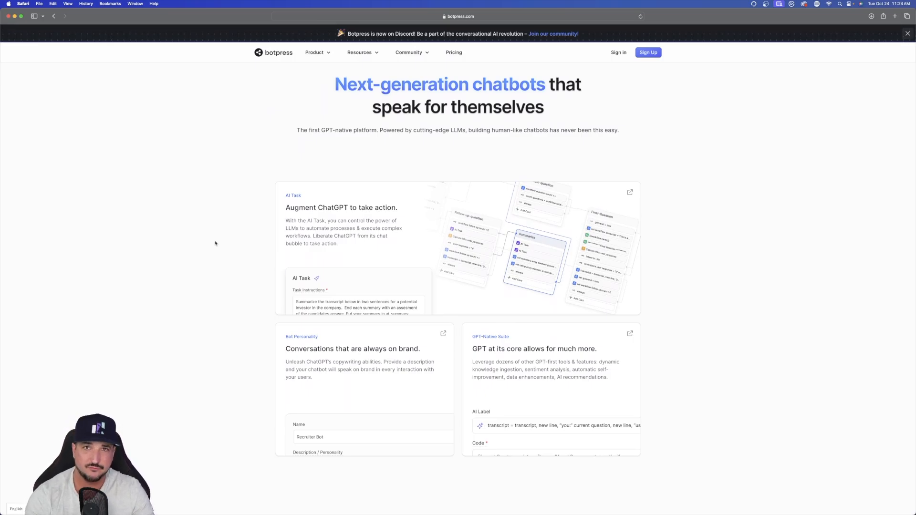
Start a conversation with the prompt-finder demo chatbot by sending "Hello.".
text(llo.)
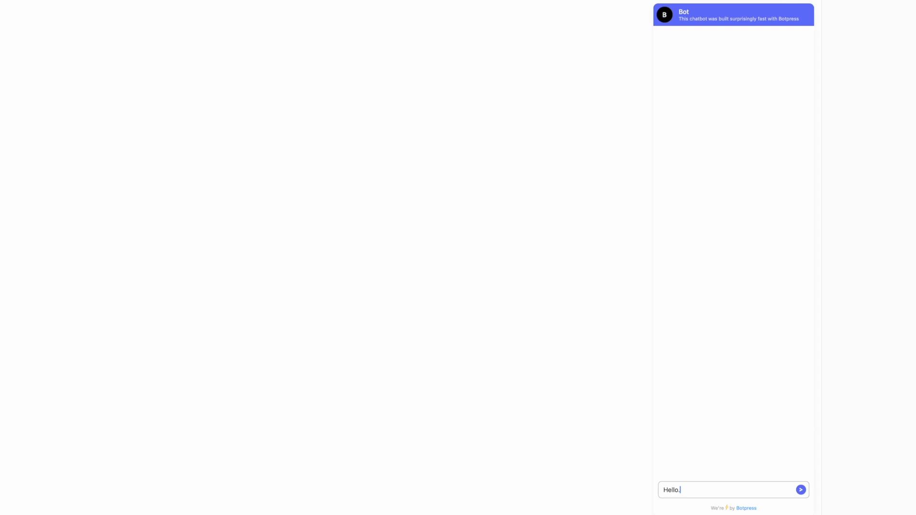
key(Return)
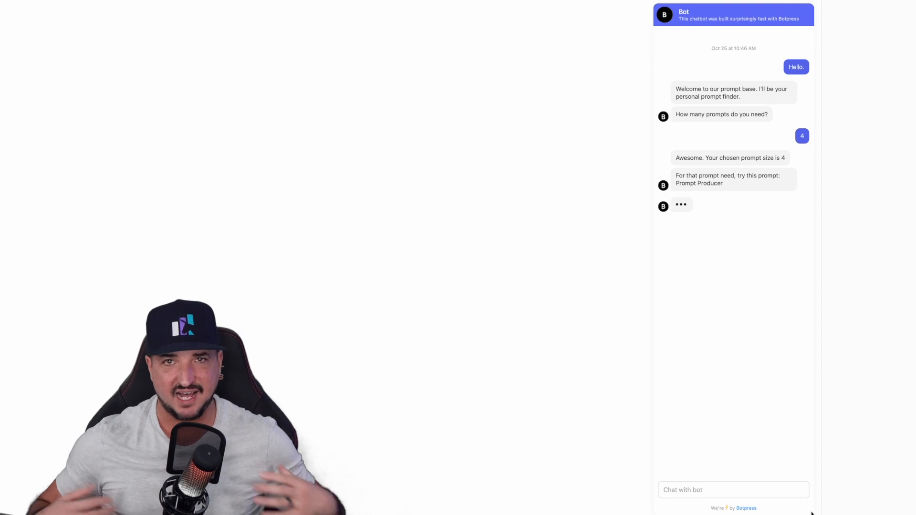
click(670, 464)
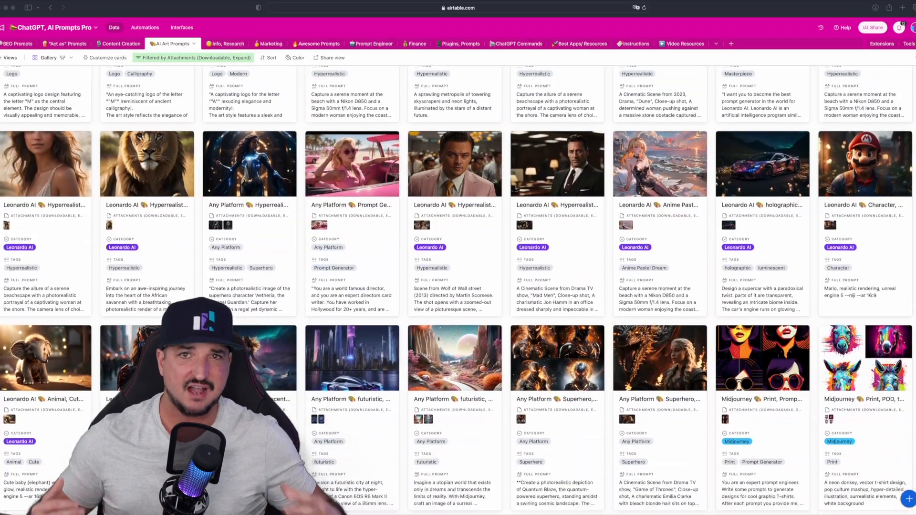
Browse the AI Art Prompts gallery in the ChatGPT, AI Prompts Pro base on Airtable.
scroll(458, 290, down, 20)
click(695, 235)
click(328, 58)
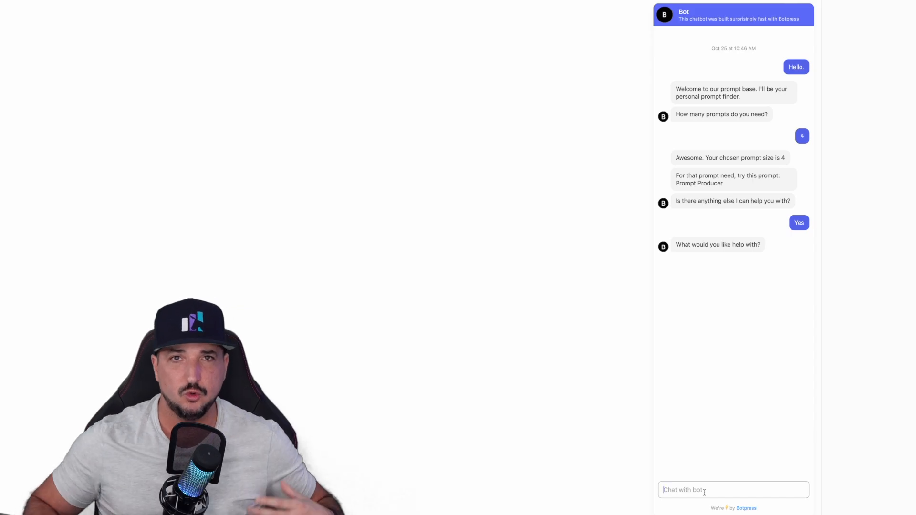
Return to the demo chatbot and enter the question "What prompt do I use for drawing".
text(What prompt )
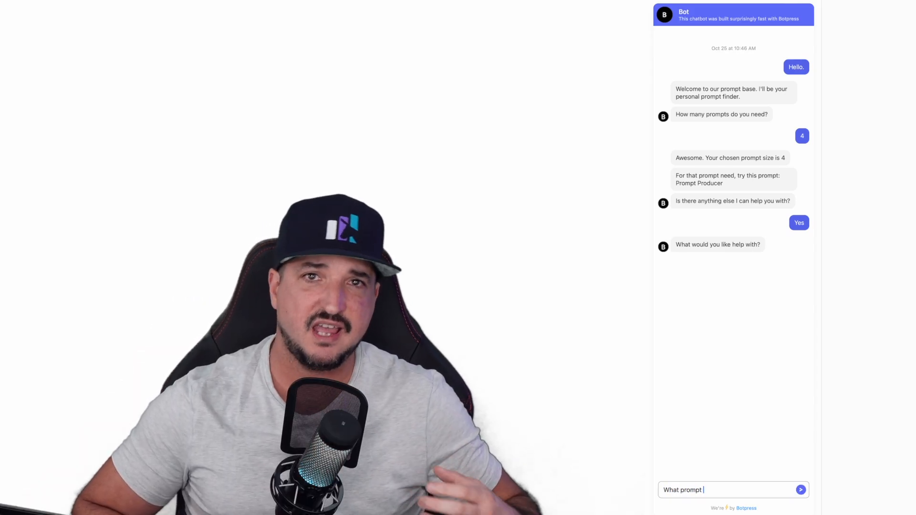
text(do I use for )
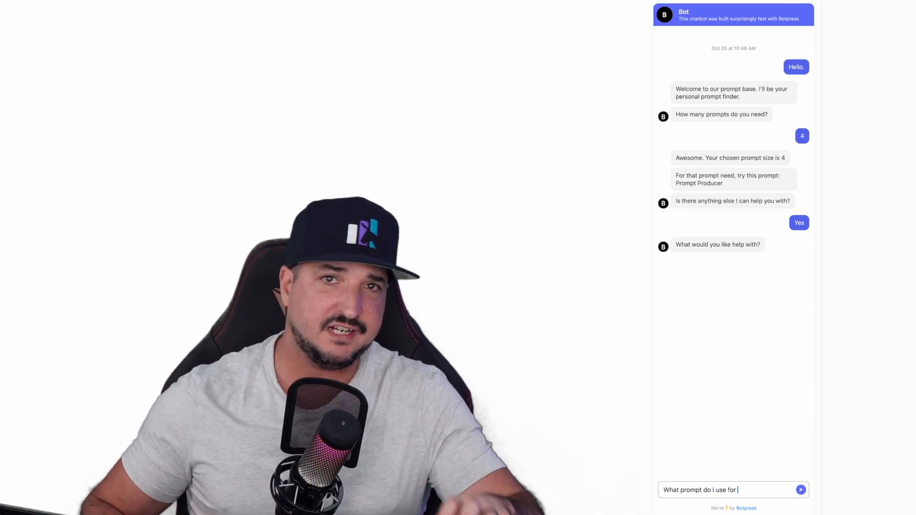
text(drawing)
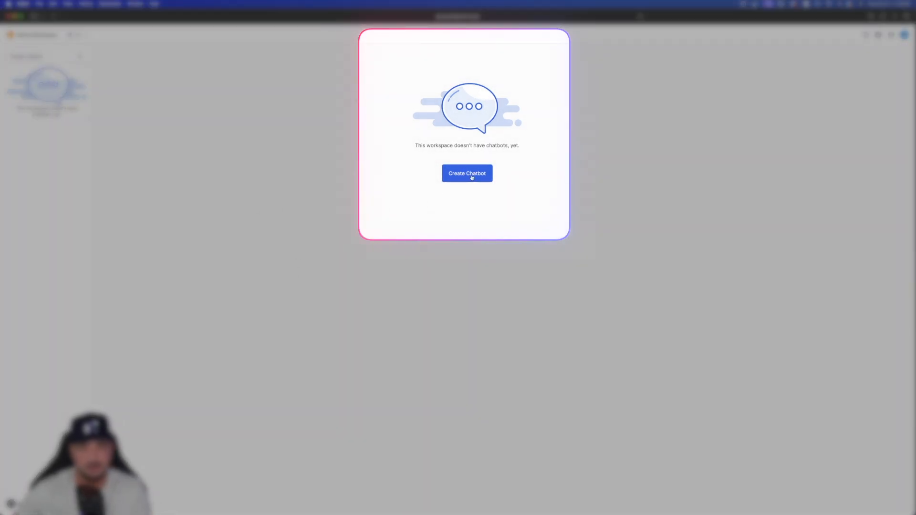
Create a new chatbot in the Botpress workspace, starting from the Basic (empty) template.
click(471, 174)
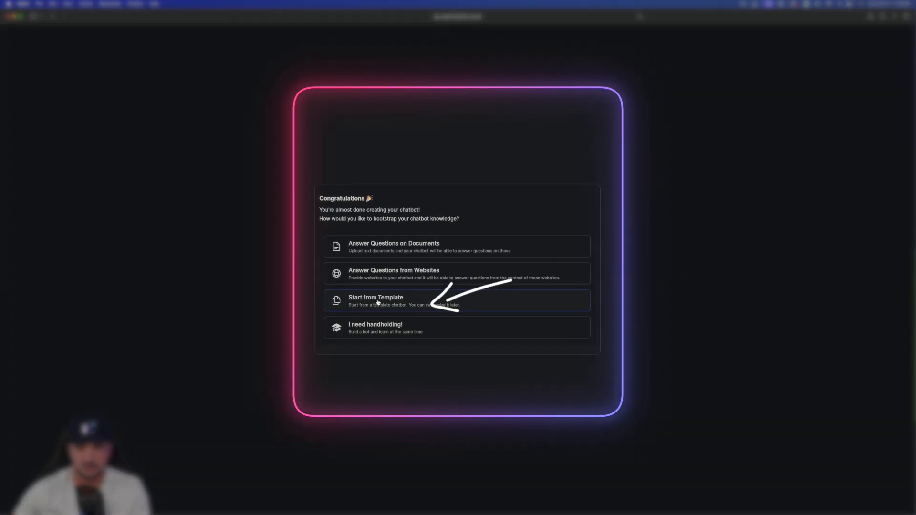
click(377, 302)
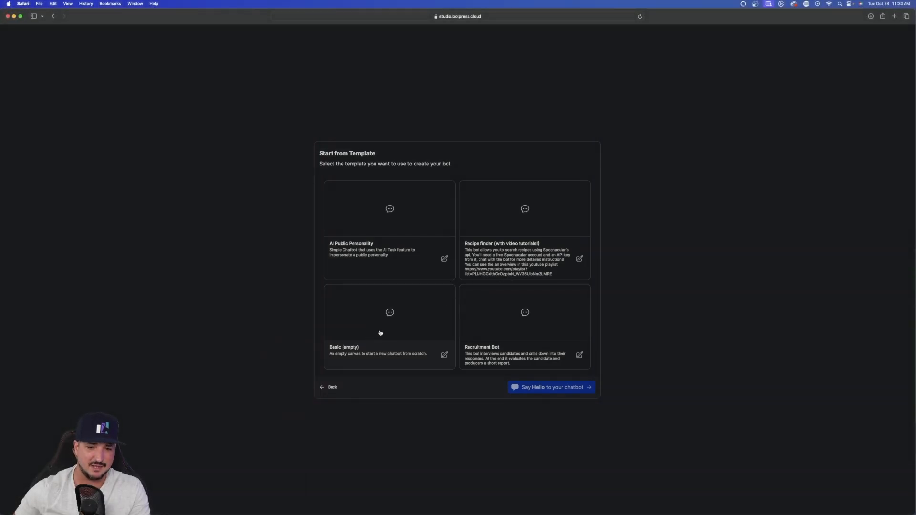
click(380, 333)
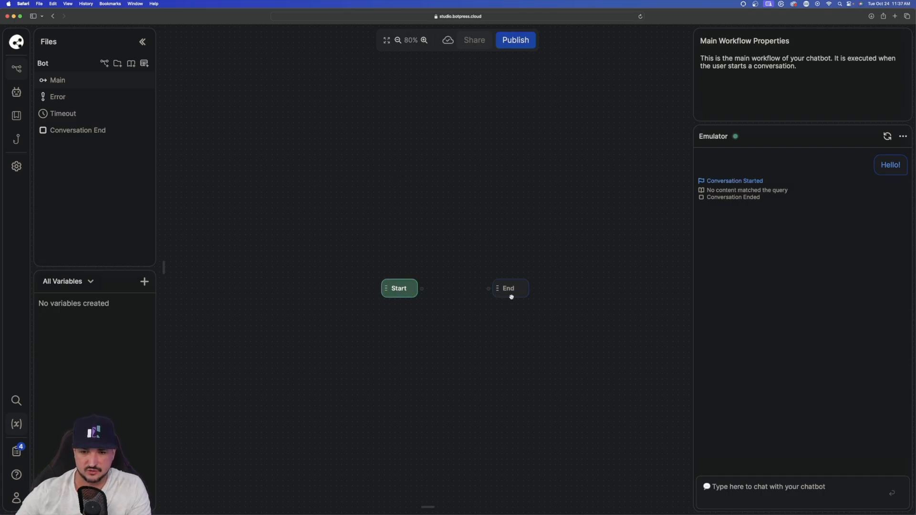
Move the Start node farther from the End node to make room between them in the Main workflow.
drag(393, 289, 288, 290)
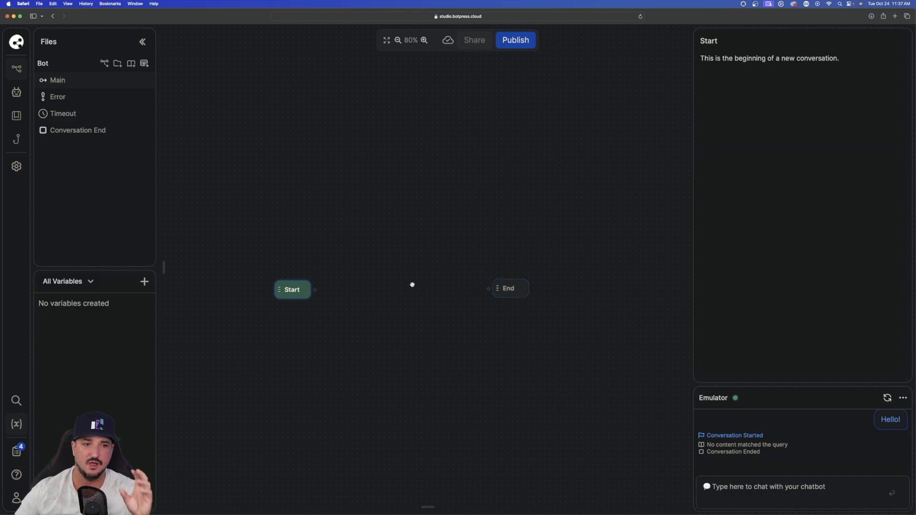
drag(292, 294, 312, 295)
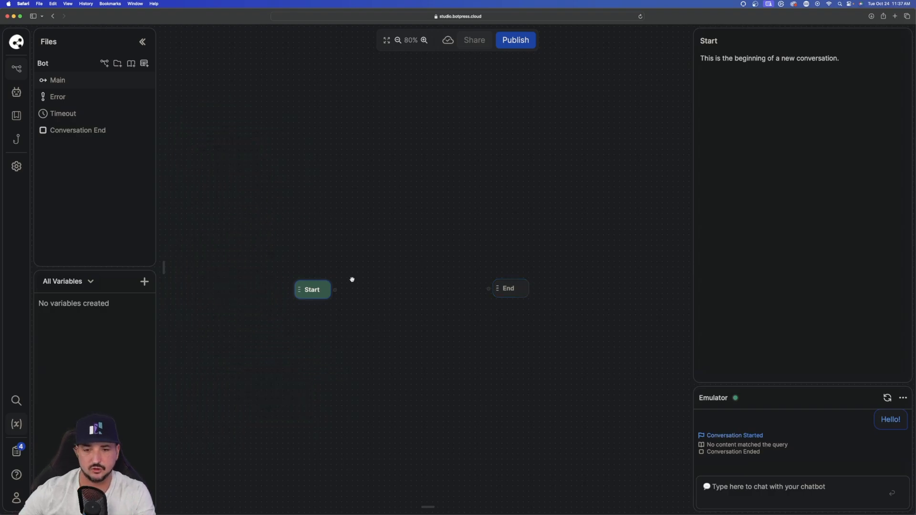
drag(317, 287, 310, 288)
Add a standard node between Start and End and rename it INTRODUCTION.
right_click(376, 277)
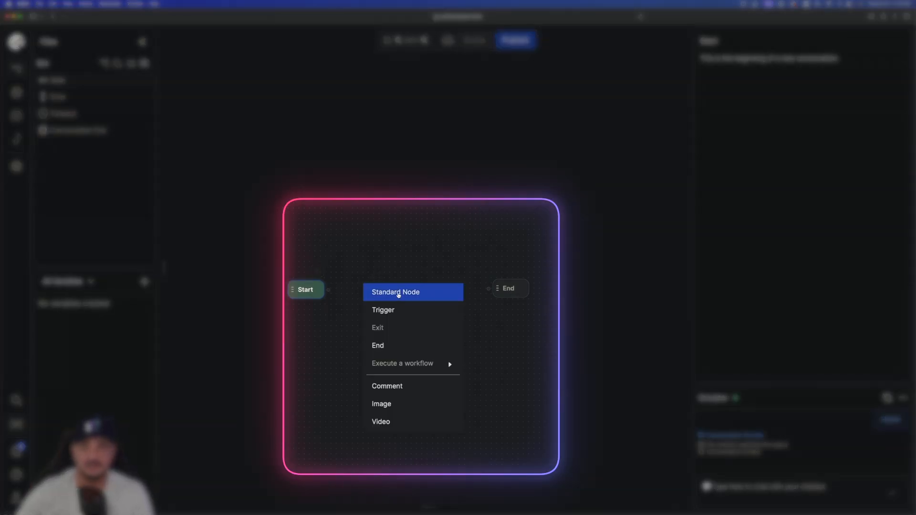
click(398, 293)
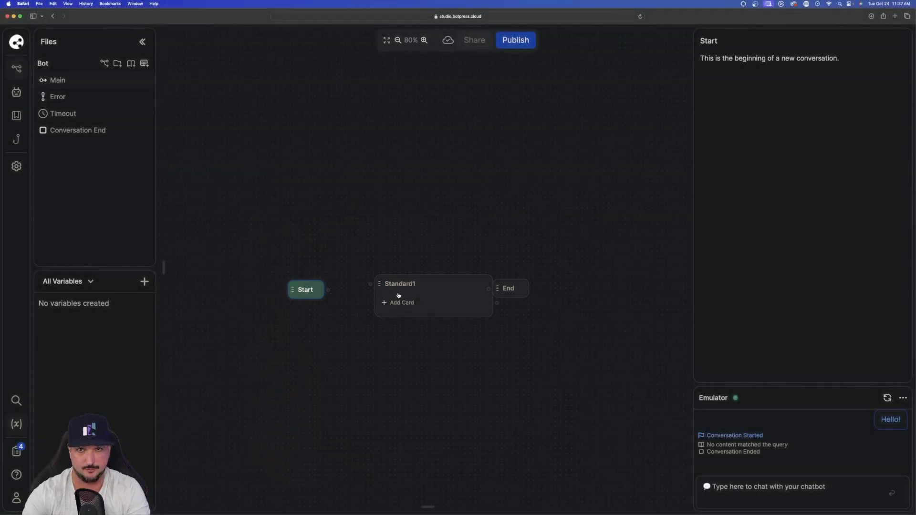
double_click(410, 284)
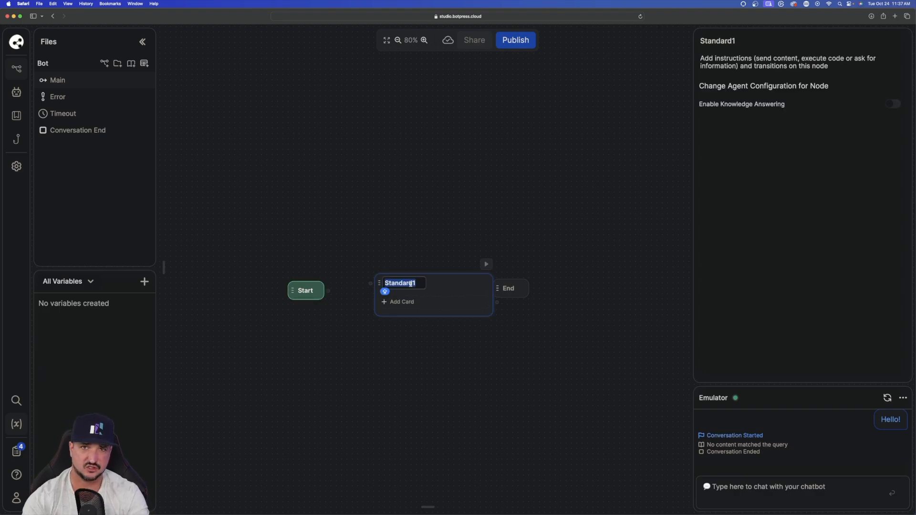
text(INTRODUCTION)
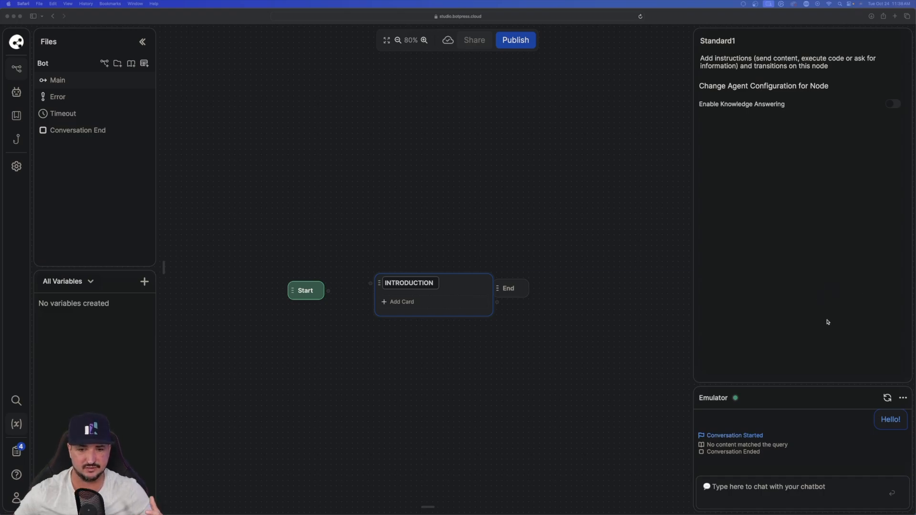
Add a Text card to the INTRODUCTION node with the message "Welcome to our prompt base. I'll be your personal prompt finder.".
click(405, 302)
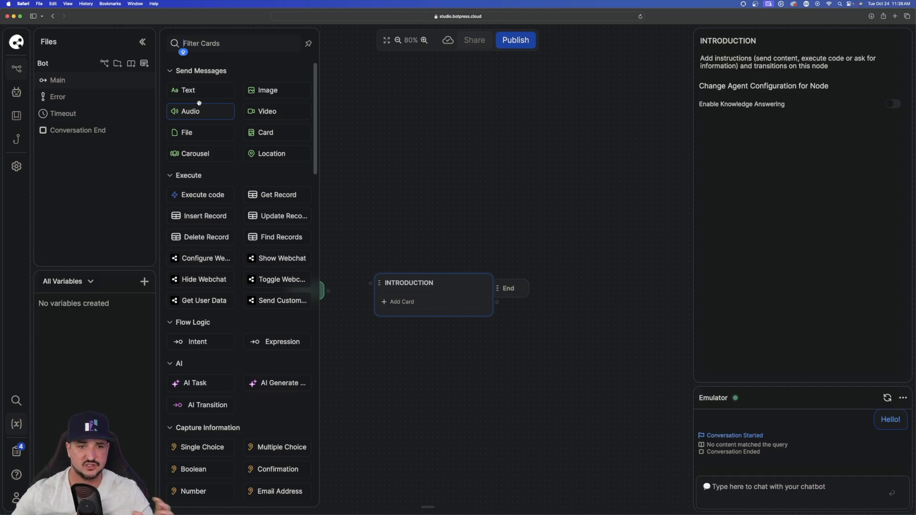
mouse_move(198, 90)
mouse_down()
mouse_move(393, 234)
mouse_move(396, 304)
mouse_up()
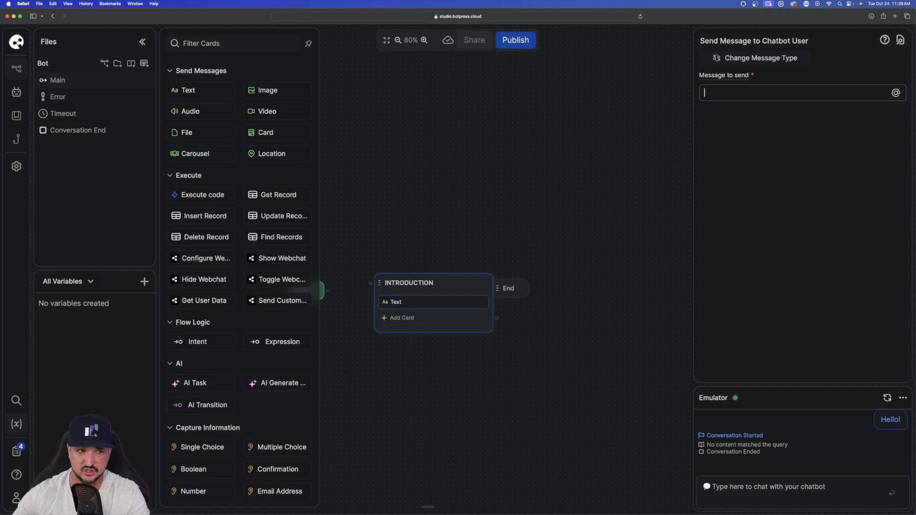
text(Welcome to our prompt base)
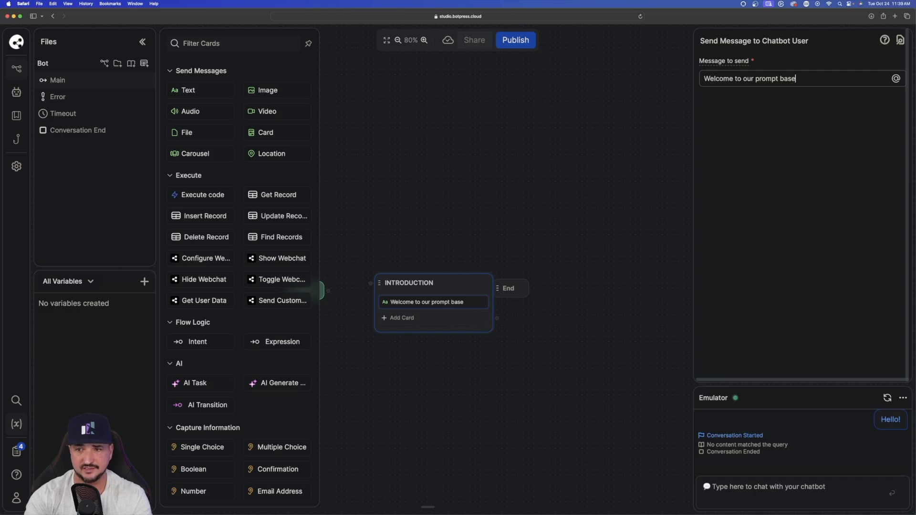
text(.)
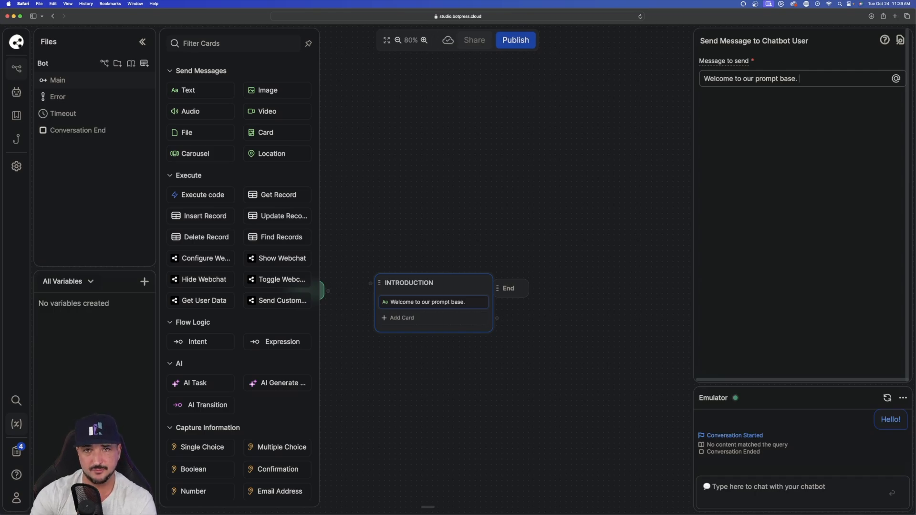
text(I'll be your personal prompt finder.)
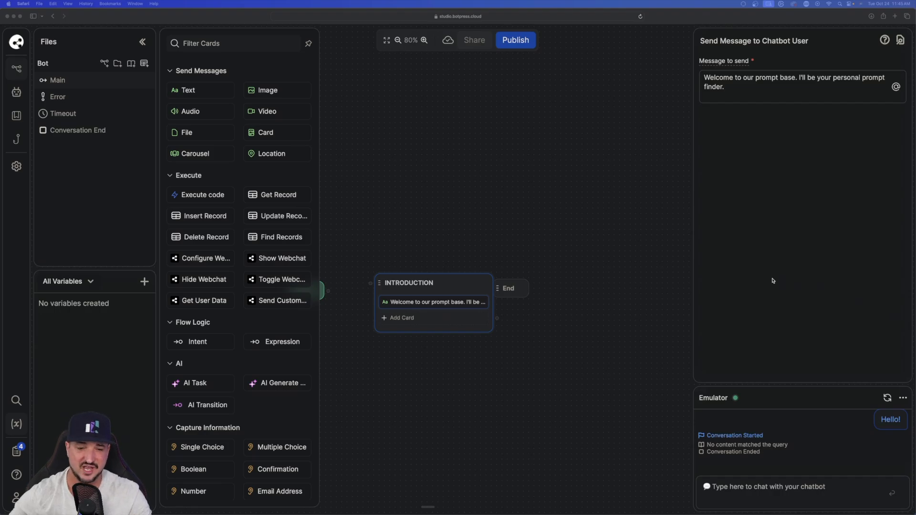
Add a Number capture card below the welcome message in the INTRODUCTION node.
click(428, 322)
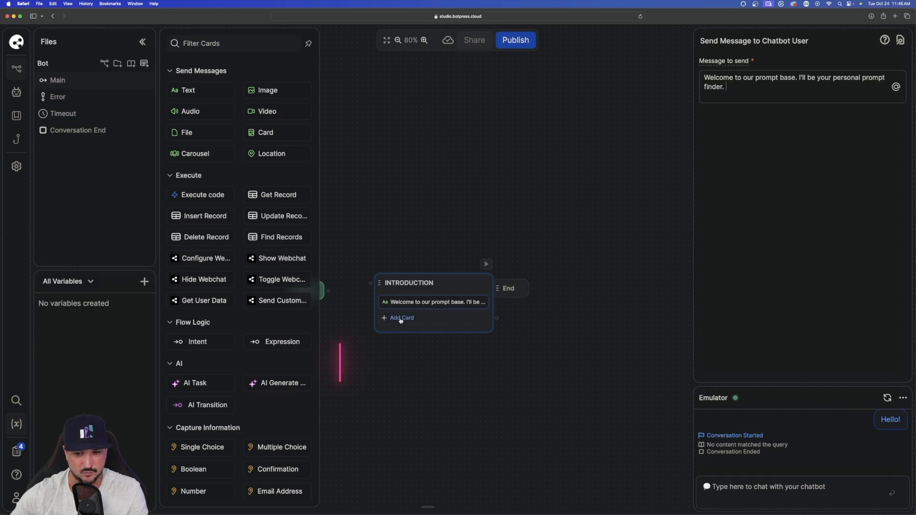
click(401, 322)
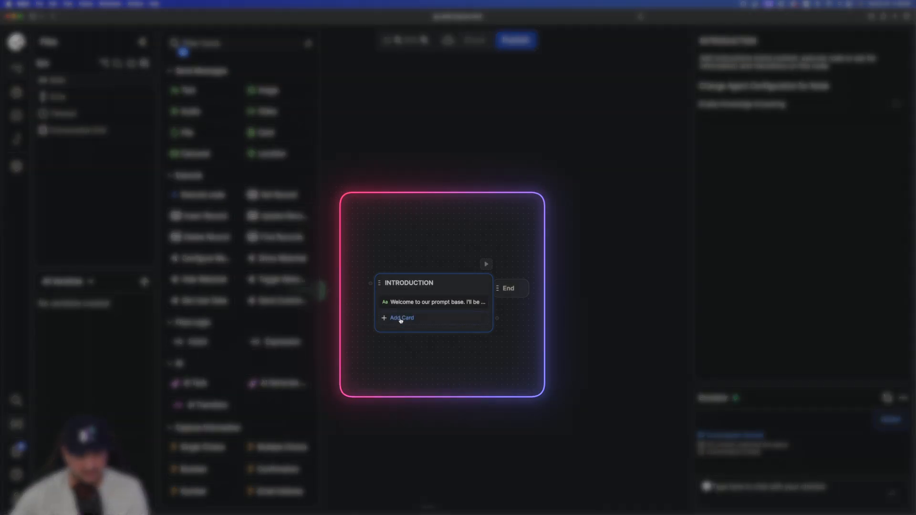
scroll(311, 219, down, 6)
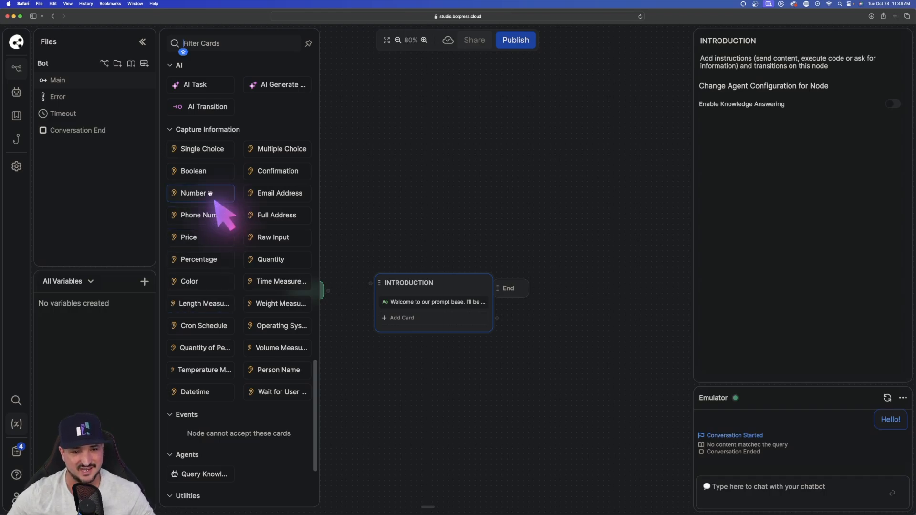
drag(203, 191, 408, 319)
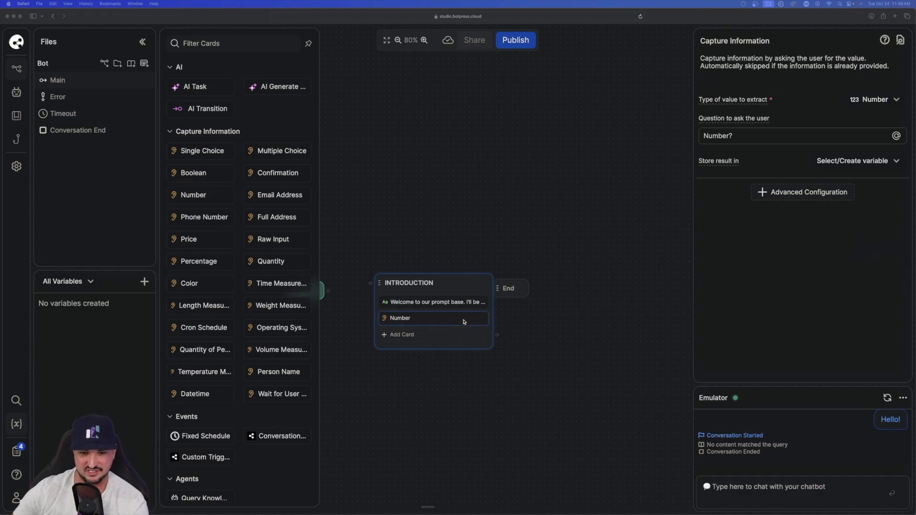
Set the Number card's question to "How many prompts do you need?" and store the result in a new variable named PromptSize.
click(742, 136)
key(super+a)
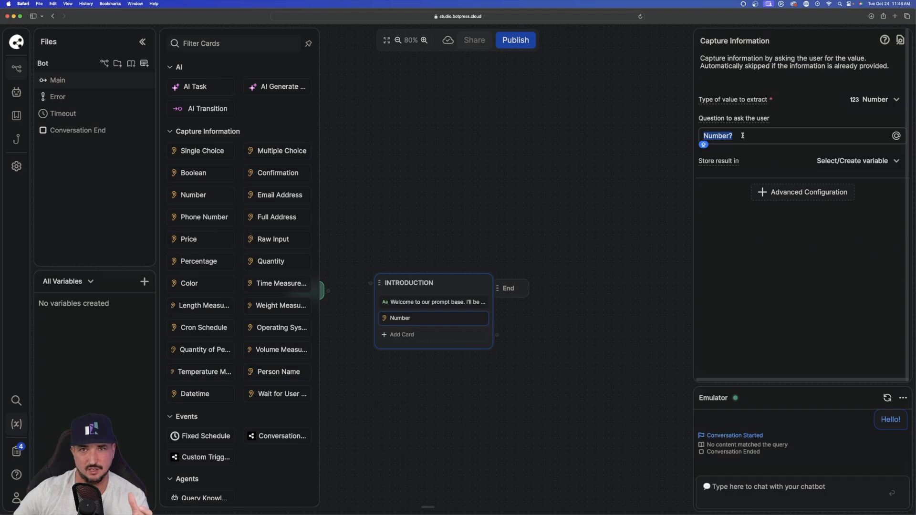
text(How many prompts do you need?)
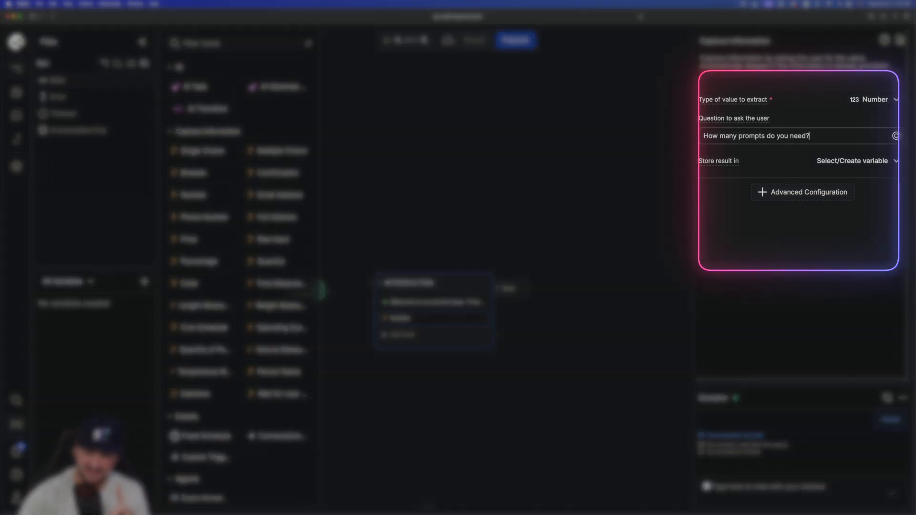
click(866, 162)
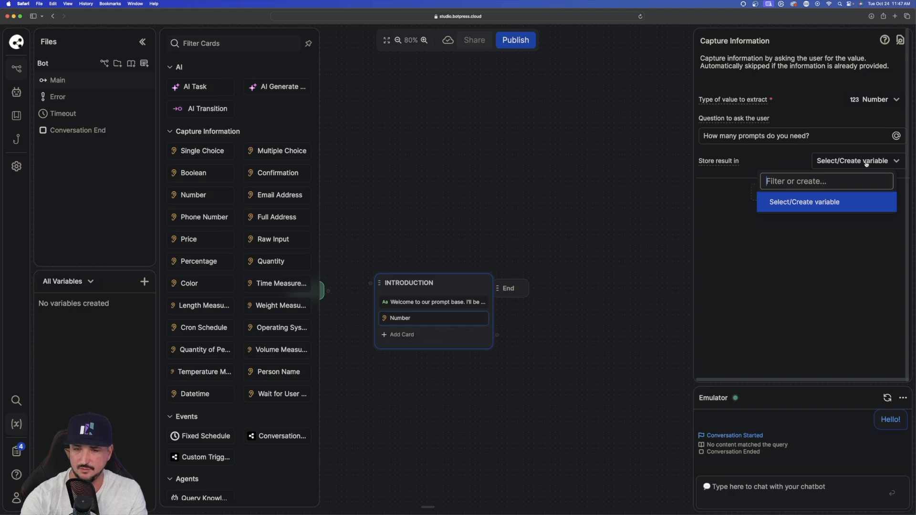
text(PromptSize)
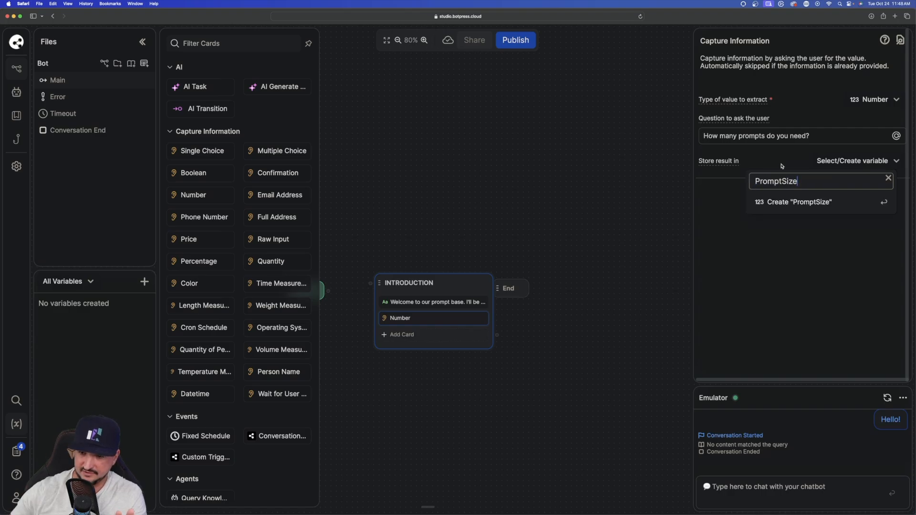
click(807, 203)
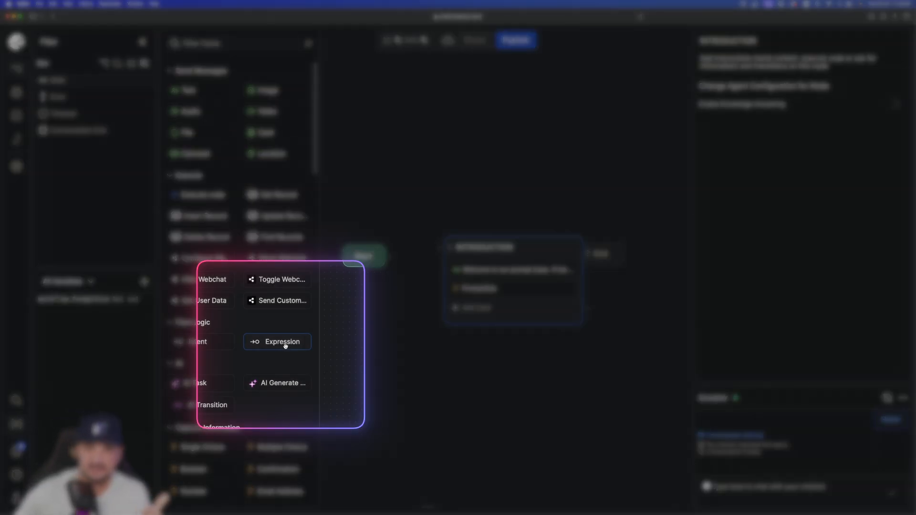
Add three Expression cards below the PromptSize card in the INTRODUCTION node.
drag(277, 344, 480, 311)
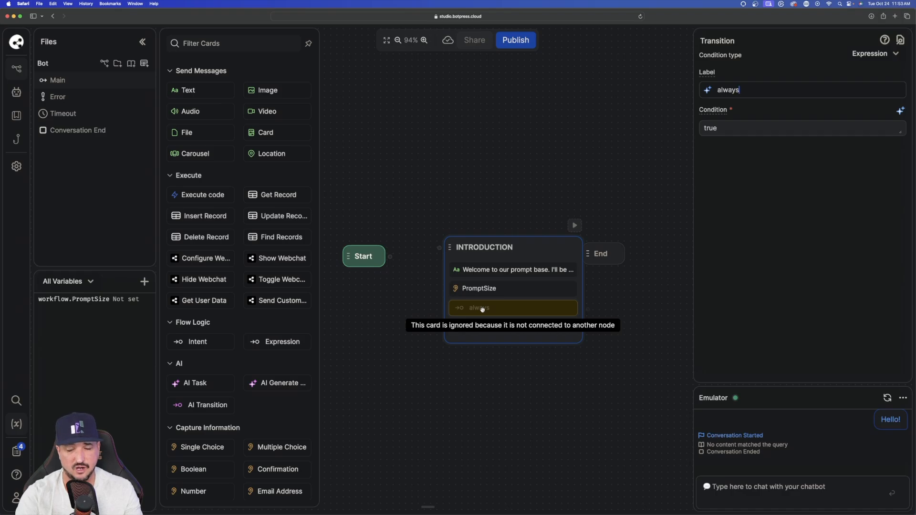
drag(266, 342, 466, 347)
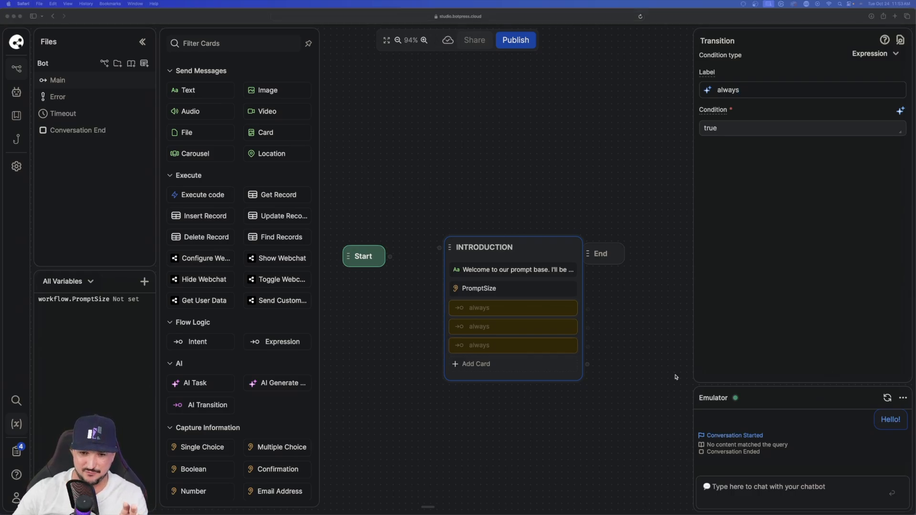
Label the first expression "If prompt size is less then 3" with the condition workflow.PromptSize < 3.
click(488, 310)
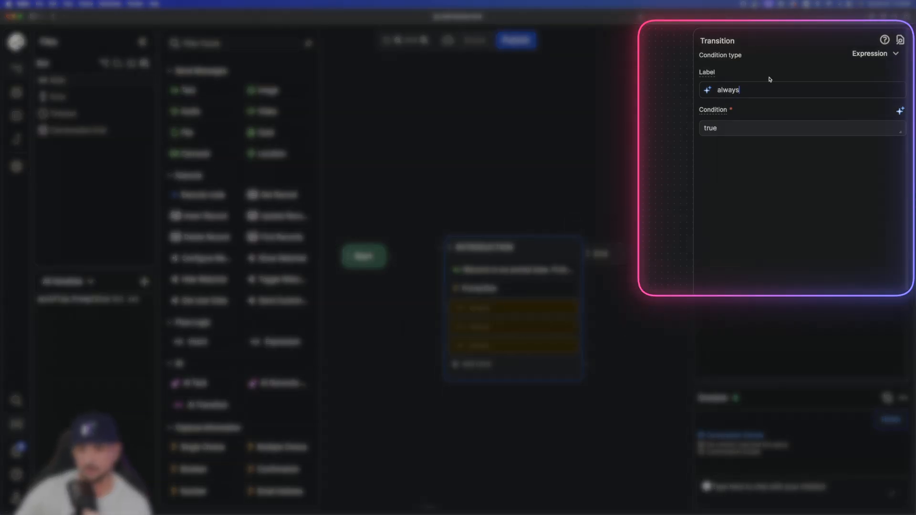
double_click(736, 90)
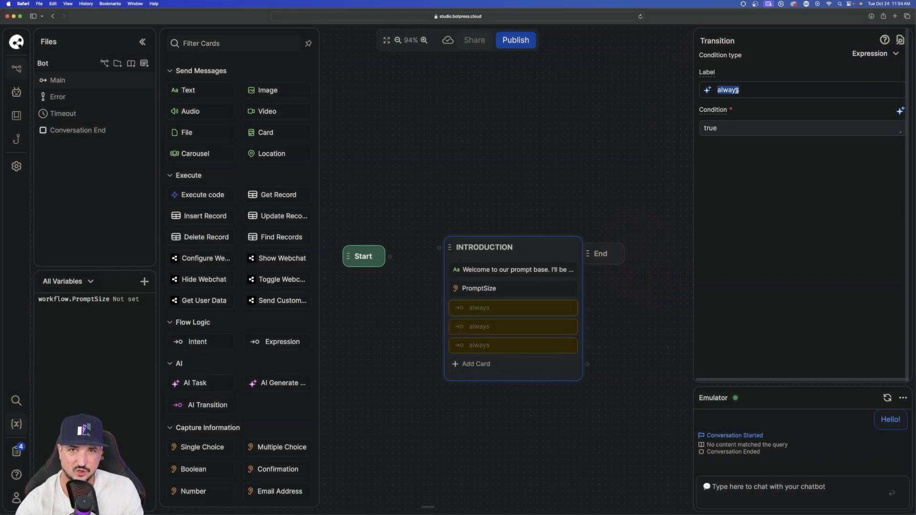
text(is less then 3)
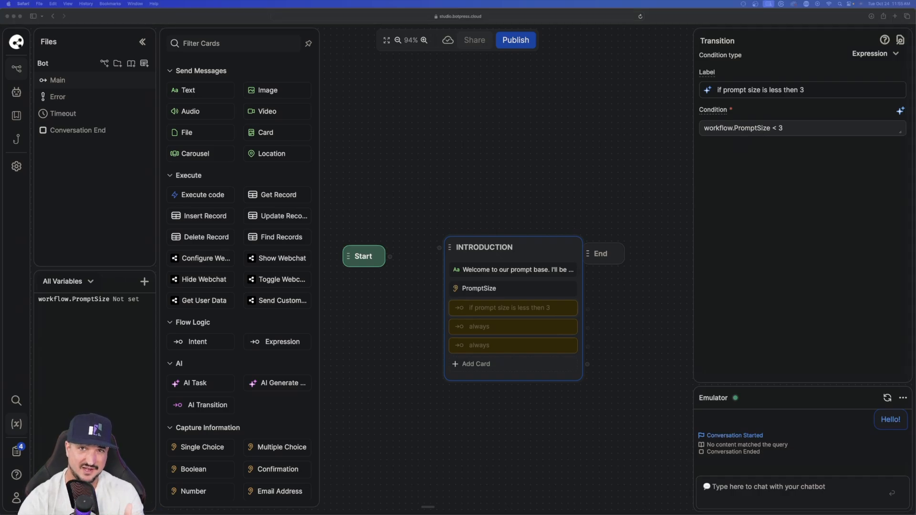
Label the second expression "If prompt size is more then 3 but less then 8" with the condition workflow.PromptSize > 3 && workflow.PromptSize < 8.
click(681, 17)
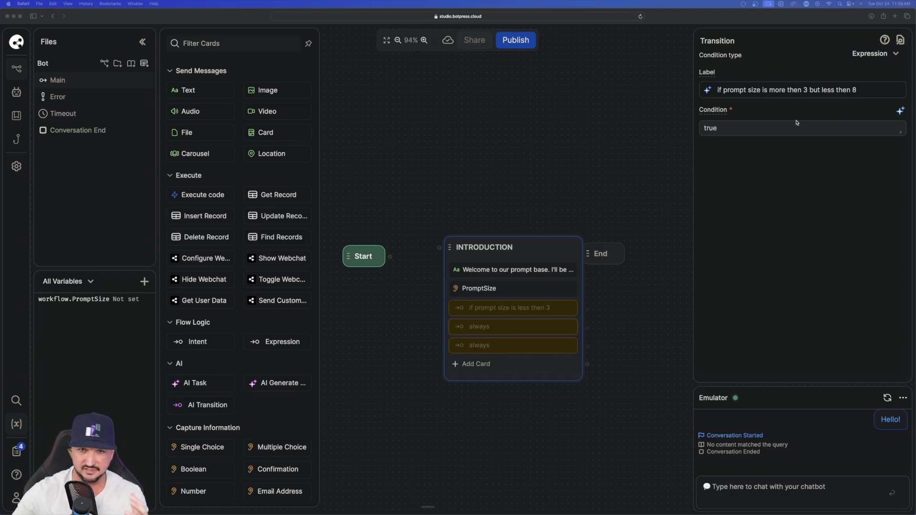
click(871, 89)
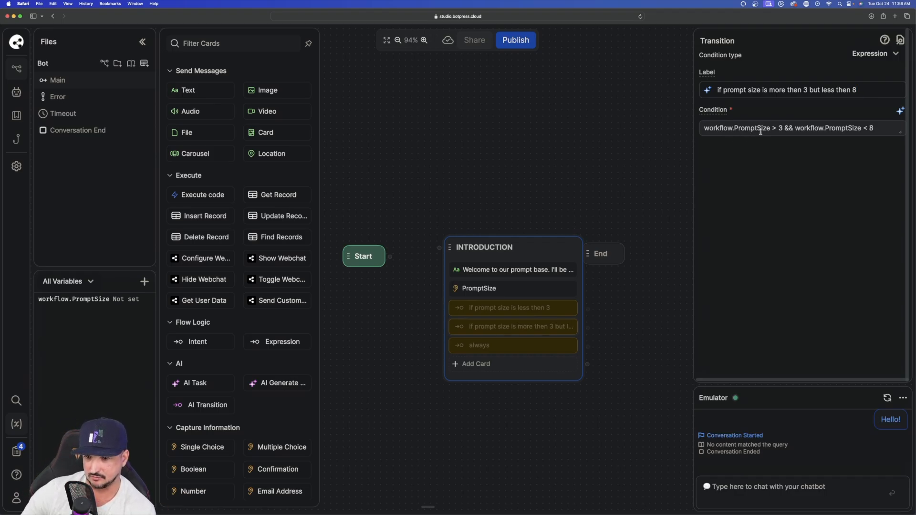
Label the third expression "If prompt size is more then 8" with the condition workflow.PromptSize > 8.
click(479, 345)
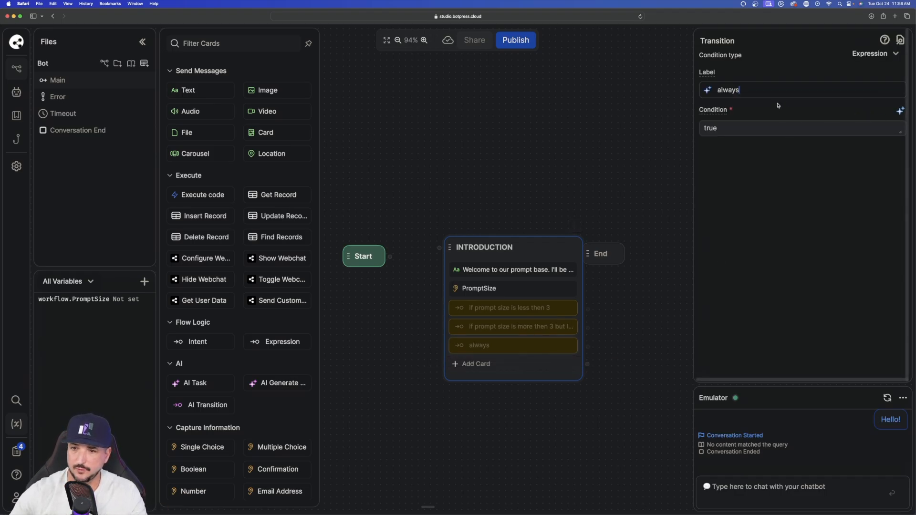
double_click(765, 90)
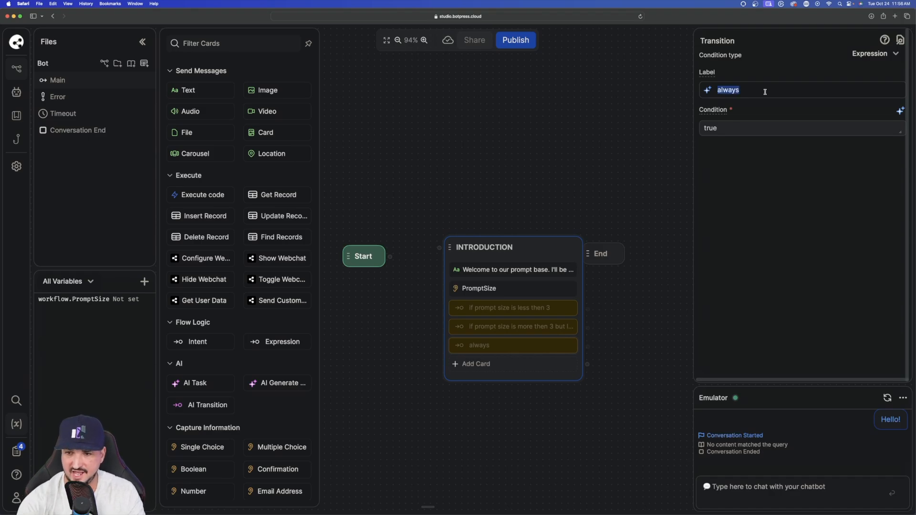
text(if prompt)
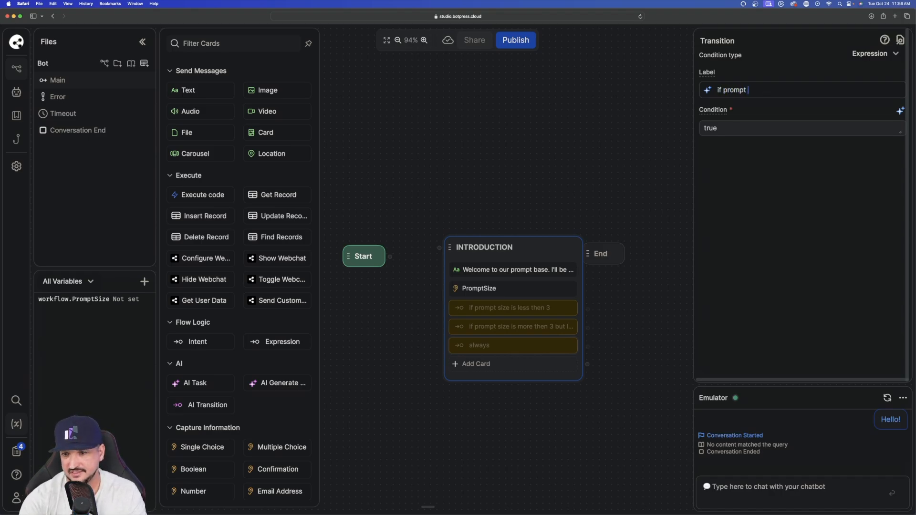
text( size is more te)
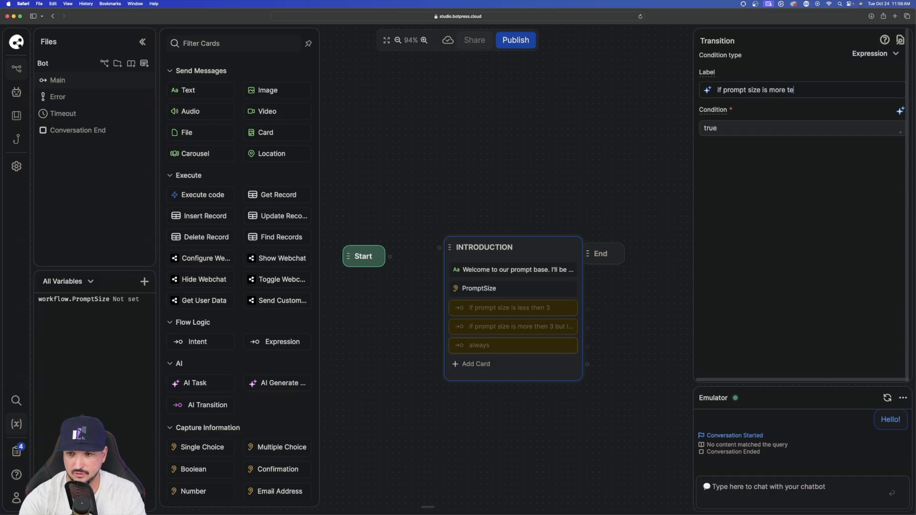
text(hen 8)
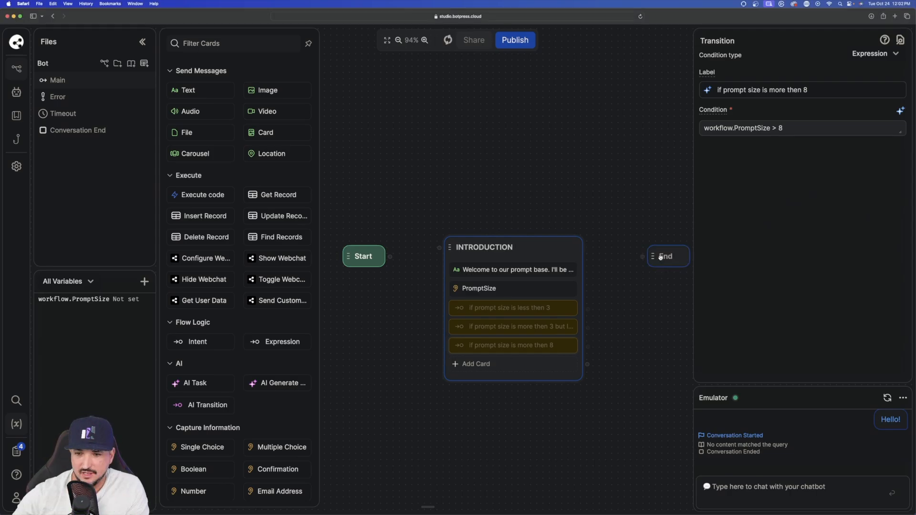
Move the INTRODUCTION node closer to Start and add a standard node named Master_generator above it.
click(398, 40)
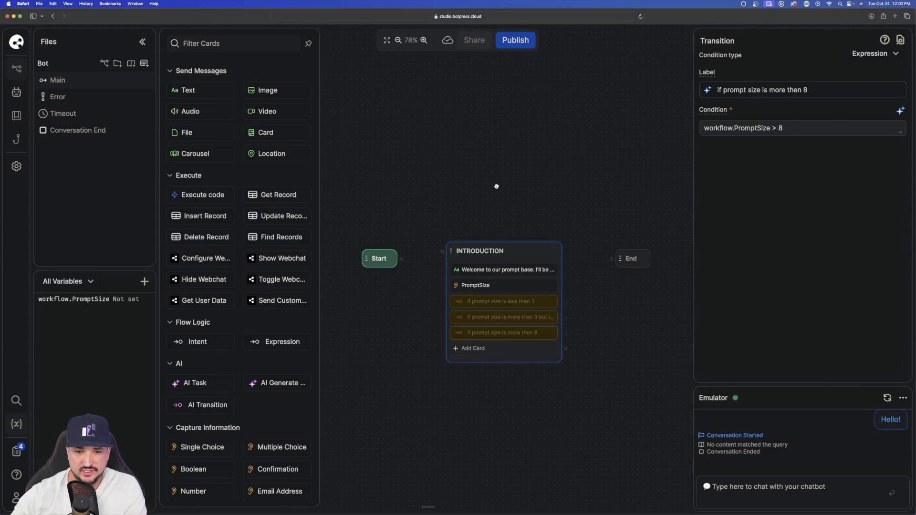
drag(506, 251, 473, 257)
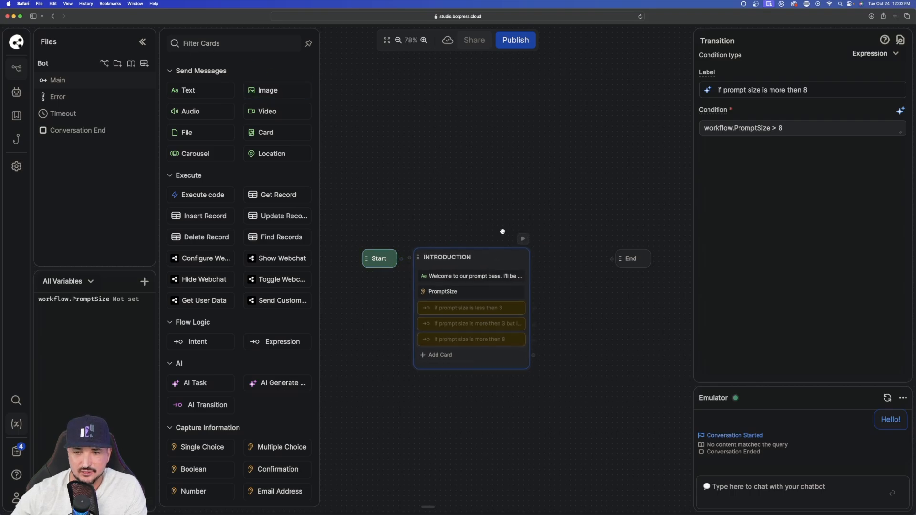
right_click(487, 202)
click(513, 212)
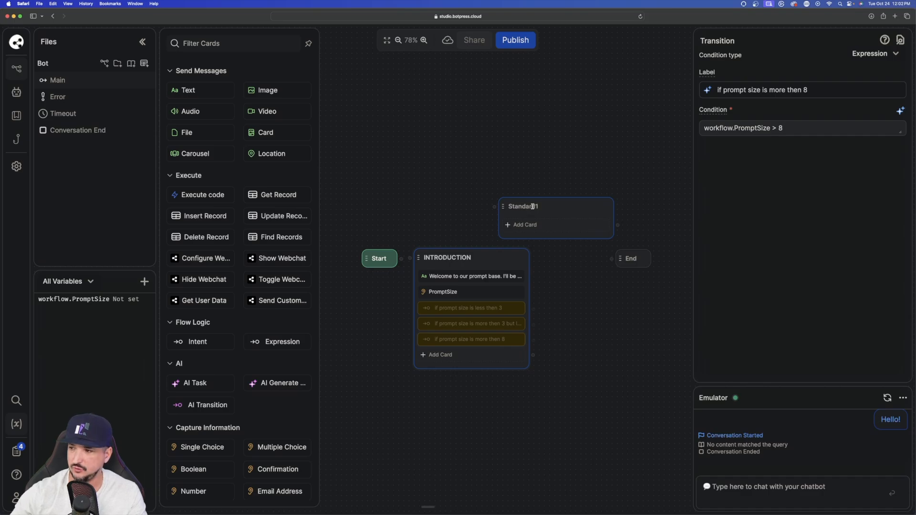
double_click(531, 206)
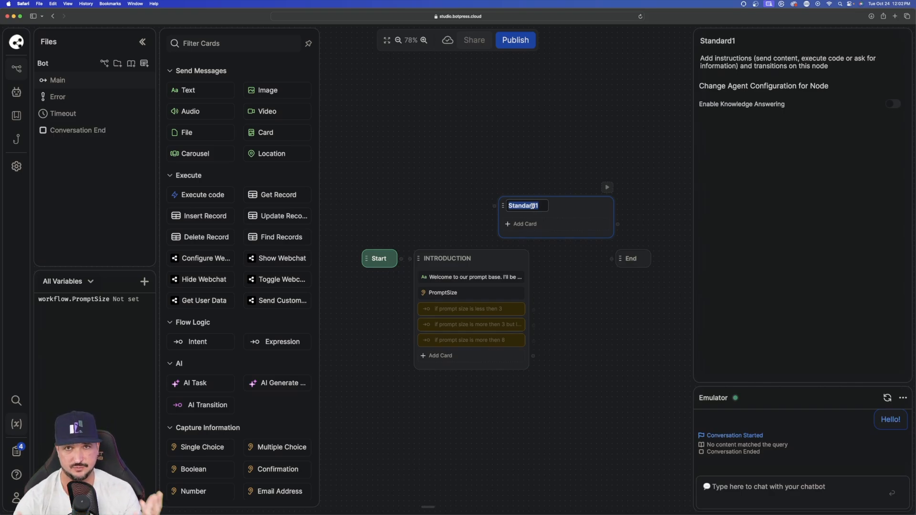
text(Master_gener)
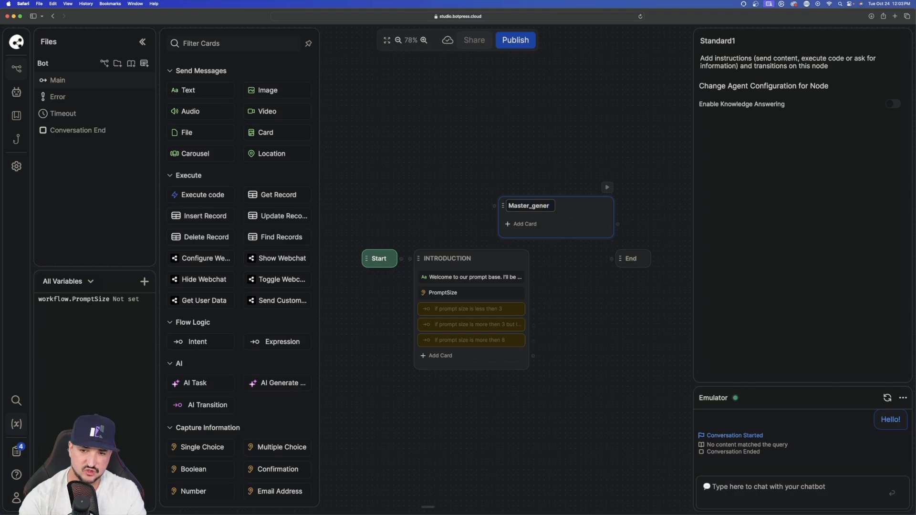
text(ator)
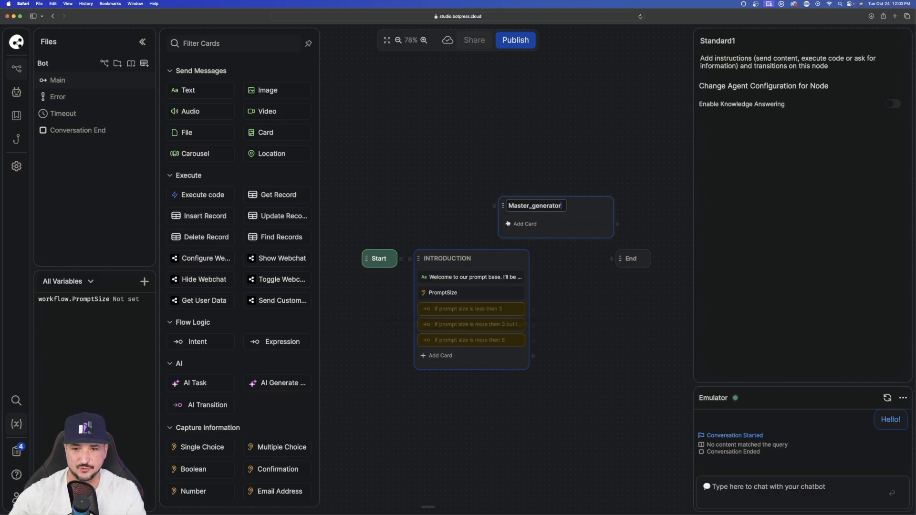
Move the End and Master_generator nodes farther from the INTRODUCTION node to make room between them.
scroll(530, 252, down, 4)
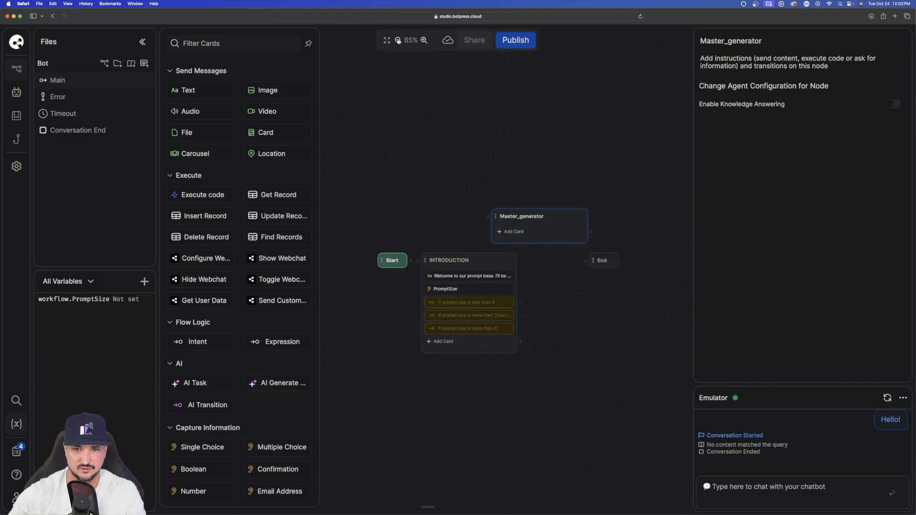
click(584, 264)
drag(584, 264, 658, 265)
drag(542, 225, 609, 225)
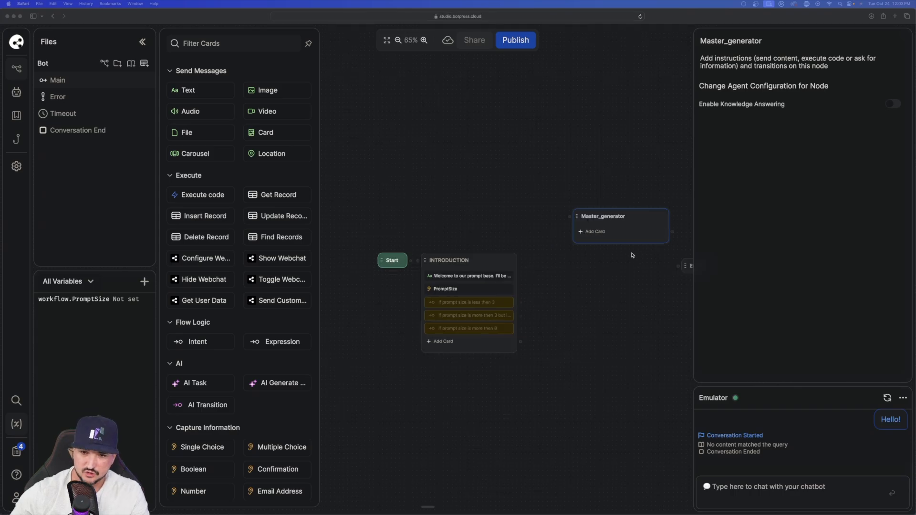
Add a Text card to the Master_generator node and connect the "If prompt size is less then 3" expression to that node.
click(618, 238)
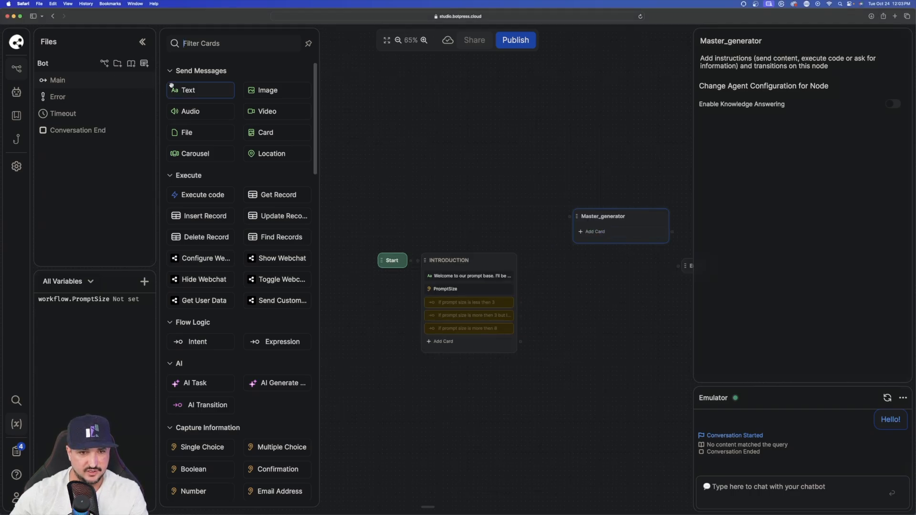
drag(180, 89, 595, 231)
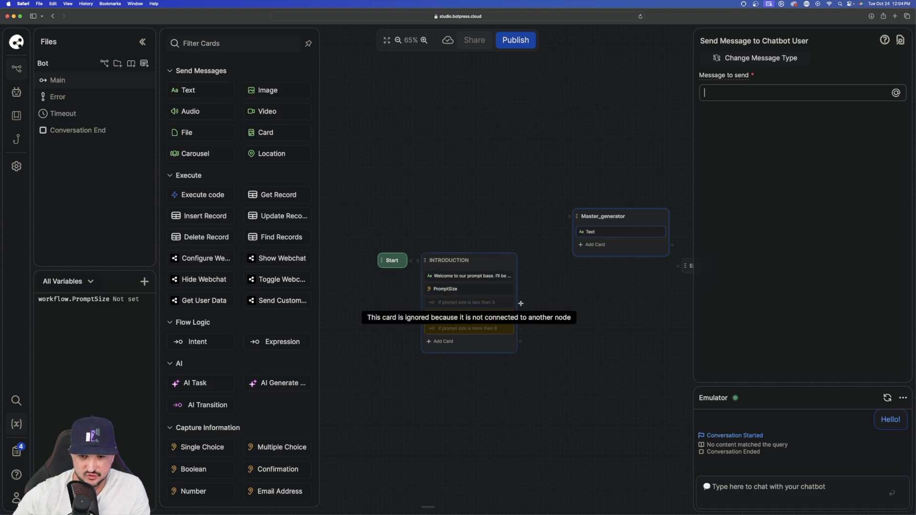
drag(521, 304, 571, 233)
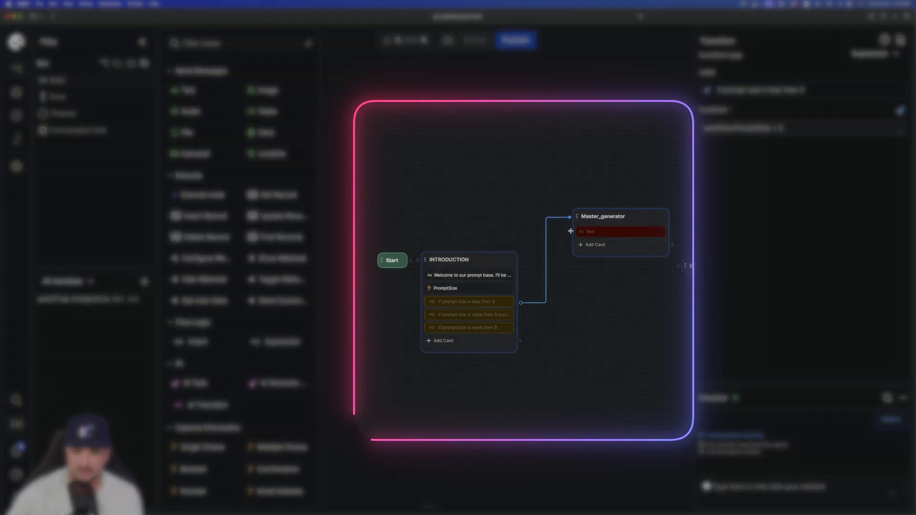
click(579, 232)
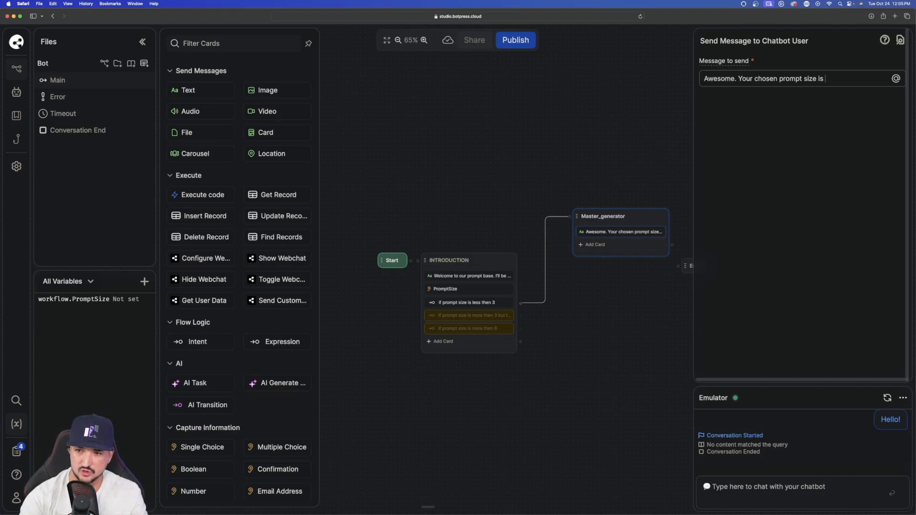
text(@)
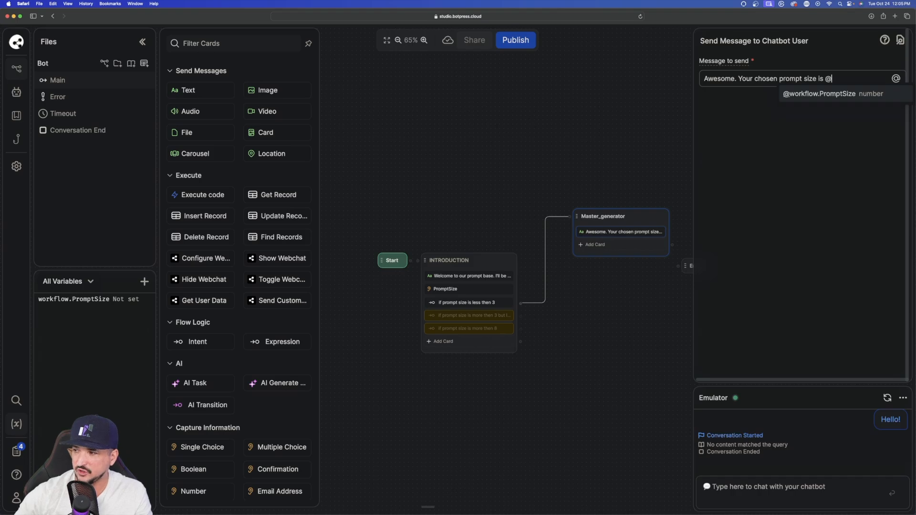
click(825, 94)
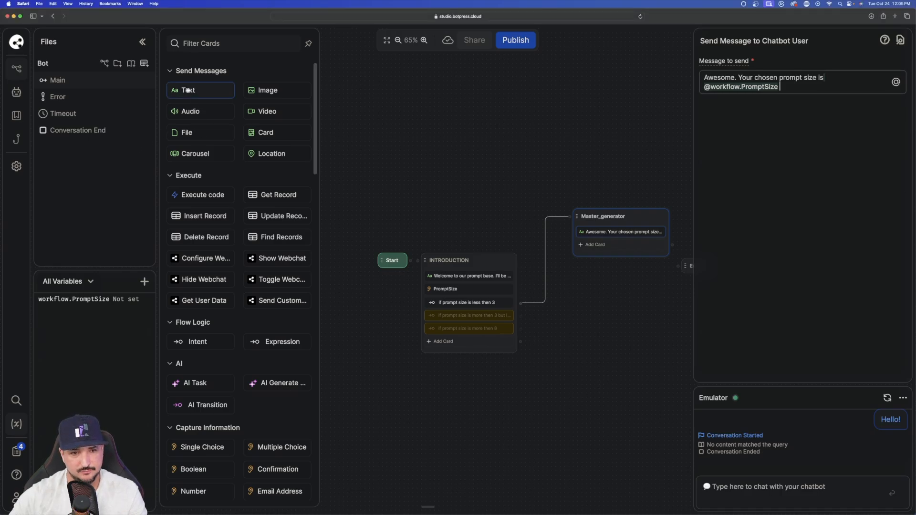
Add a second Text card to Master_generator with the message "For that prompt need, try this prompt called Master Generator".
drag(196, 93, 600, 260)
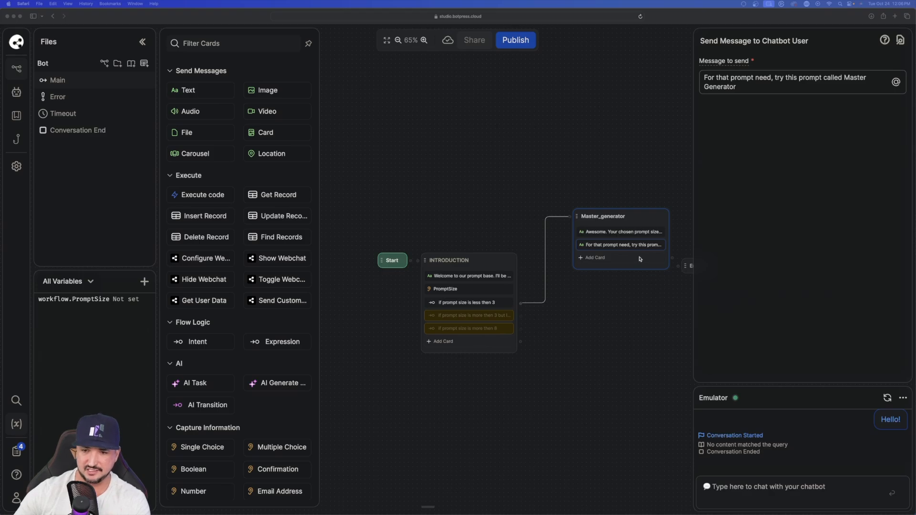
Add a standard node below Master_generator and name it Prompt_producer.
scroll(563, 249, up, 1)
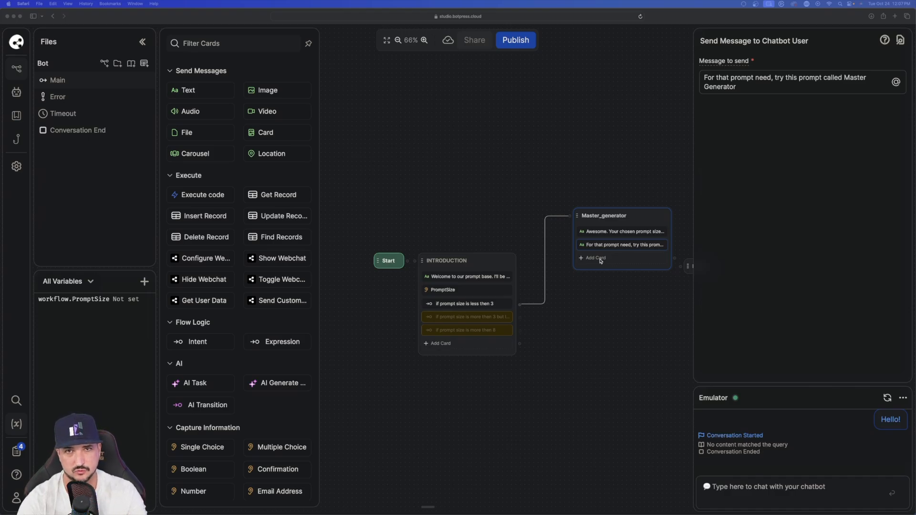
right_click(573, 326)
click(601, 341)
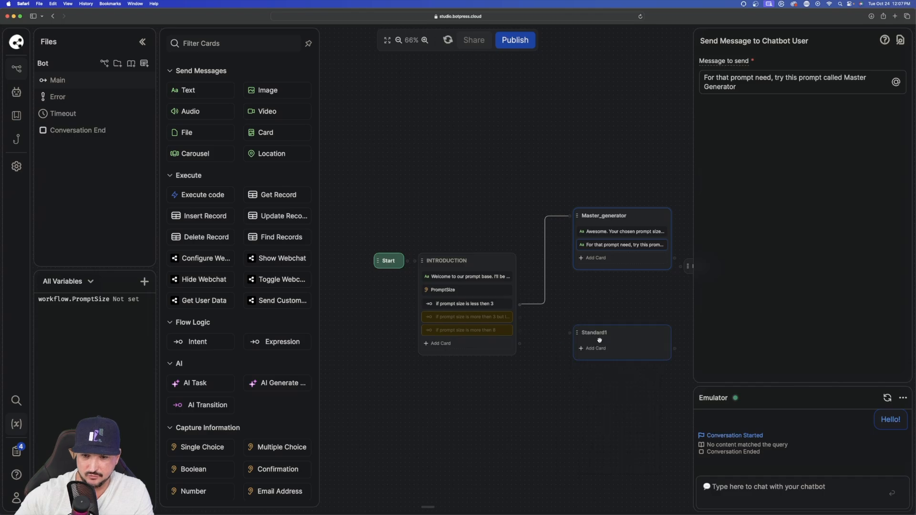
click(613, 333)
double_click(604, 333)
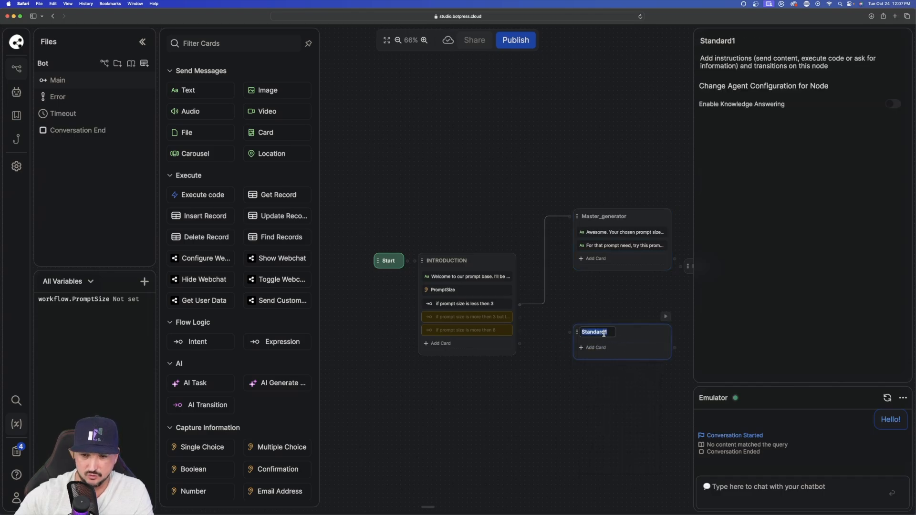
text(Prompt_producer)
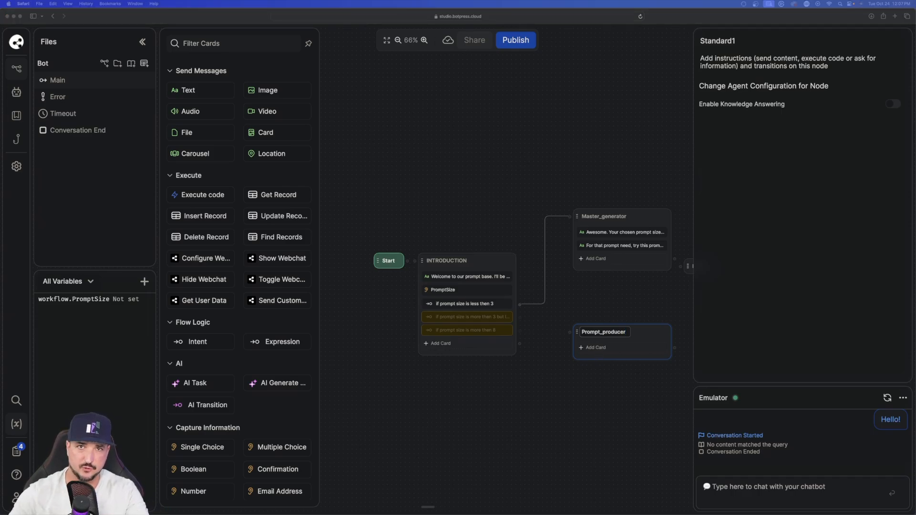
click(483, 317)
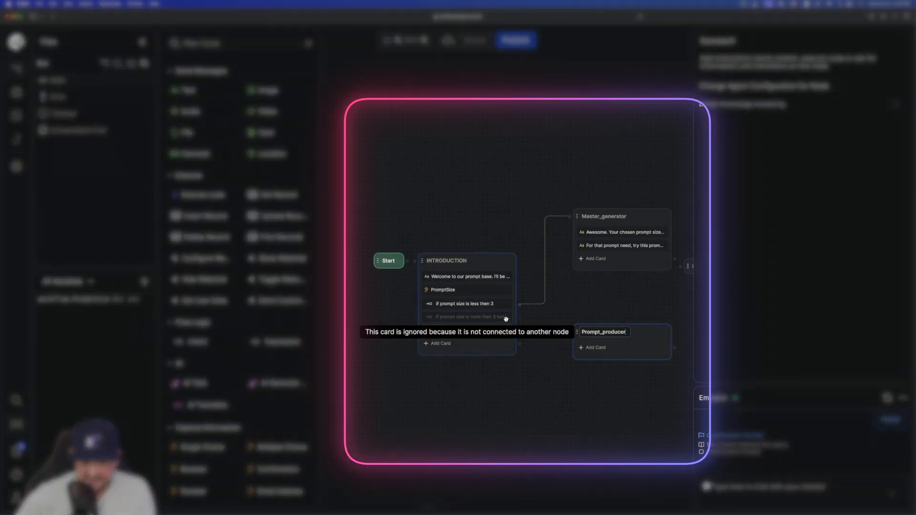
drag(519, 317, 569, 333)
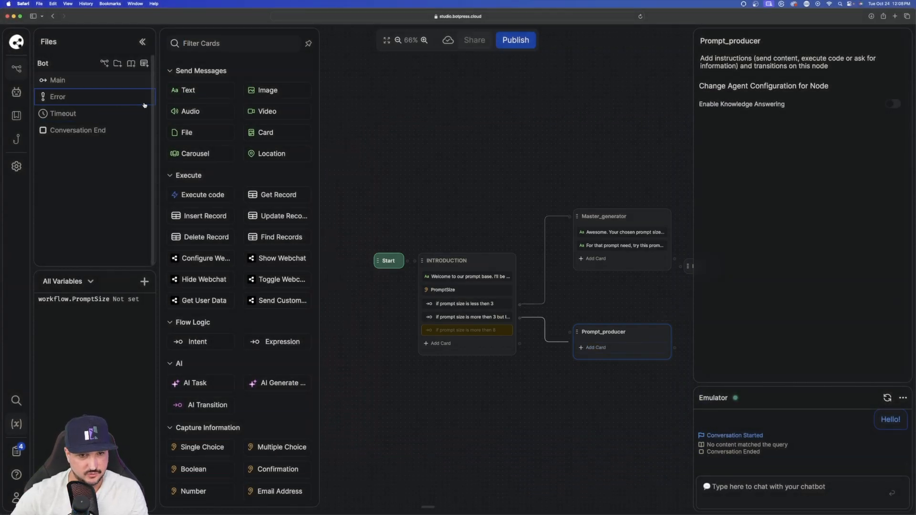
click(598, 348)
key(Return)
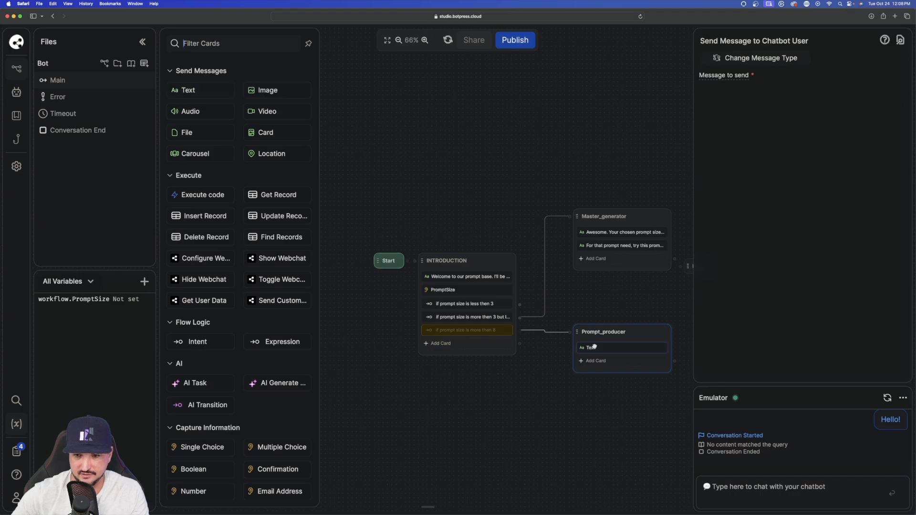
text(As)
text(esome. Your chosen prompt size is @)
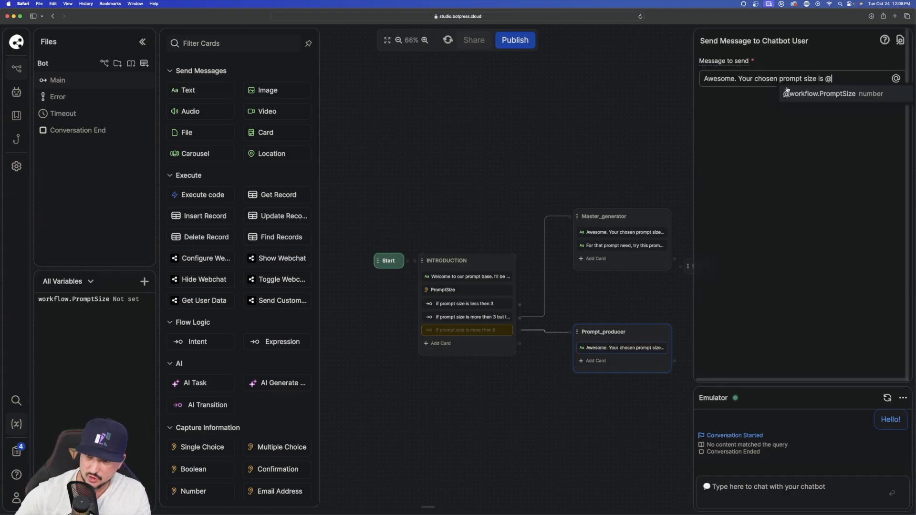
click(832, 90)
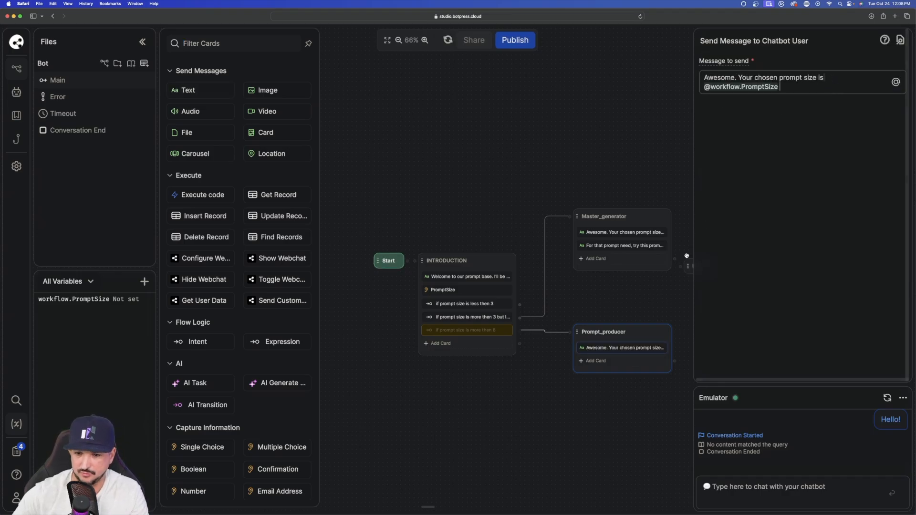
Add a second Text card to Prompt_producer with the message "For that prompt need, try this prompt: Prompt Producer".
click(590, 365)
drag(193, 91, 600, 374)
click(723, 94)
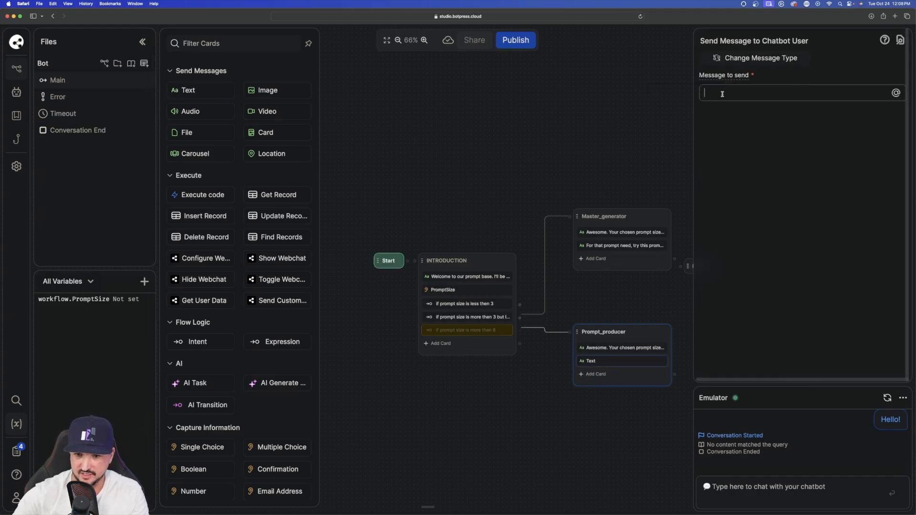
text(For that prompt need, try this prompt: Prompt Producer)
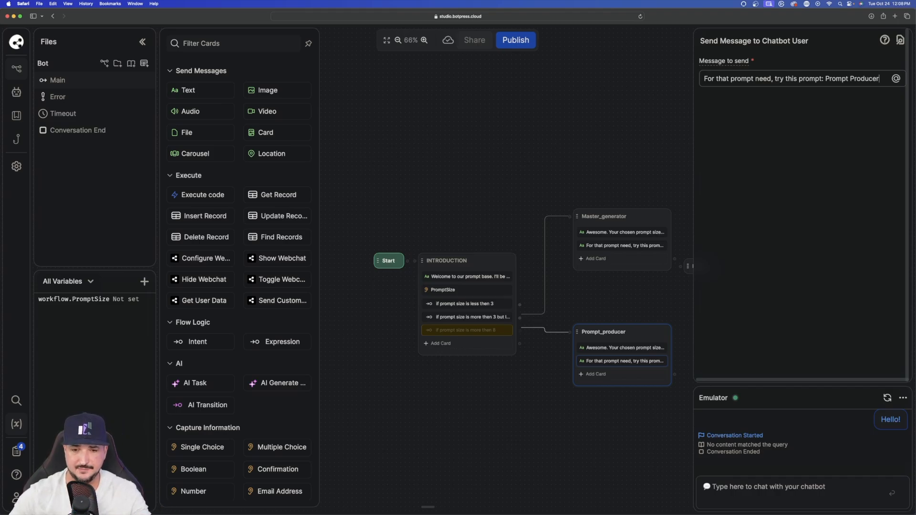
Add another standard node below Prompt_producer and connect the "If prompt size is more then 8" expression to it.
right_click(519, 409)
click(530, 423)
scroll(459, 389, down, 5)
scroll(459, 389, up, 3)
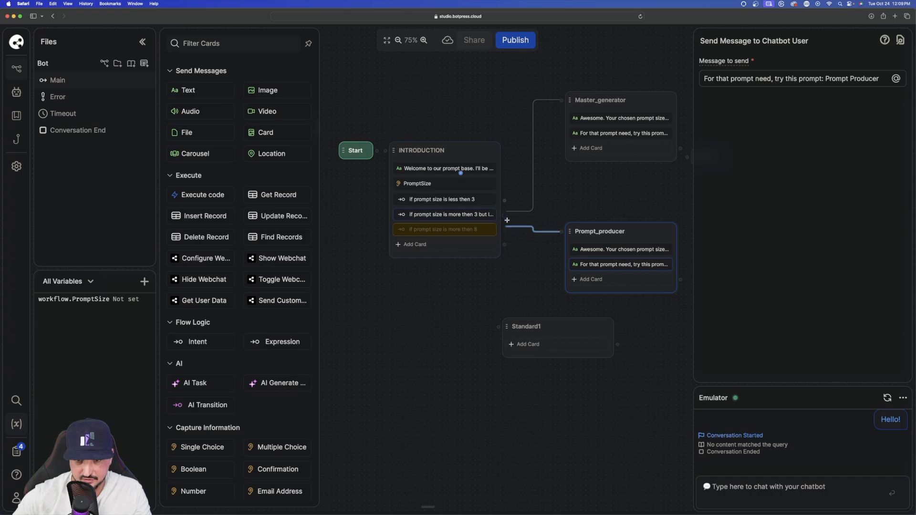
drag(504, 244, 498, 328)
drag(429, 276, 421, 374)
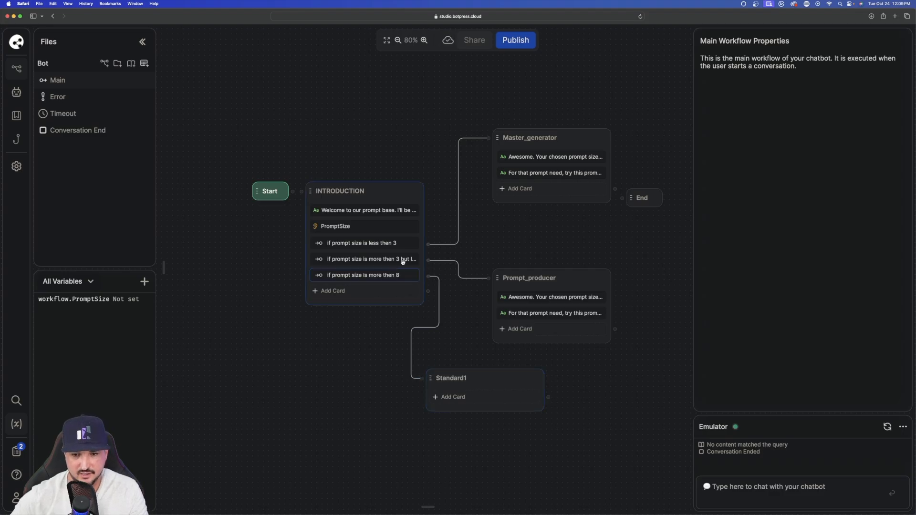
Rename the new node connected to the "more then 8" expression as Thunbnail_Maker.
mouse_move(439, 258)
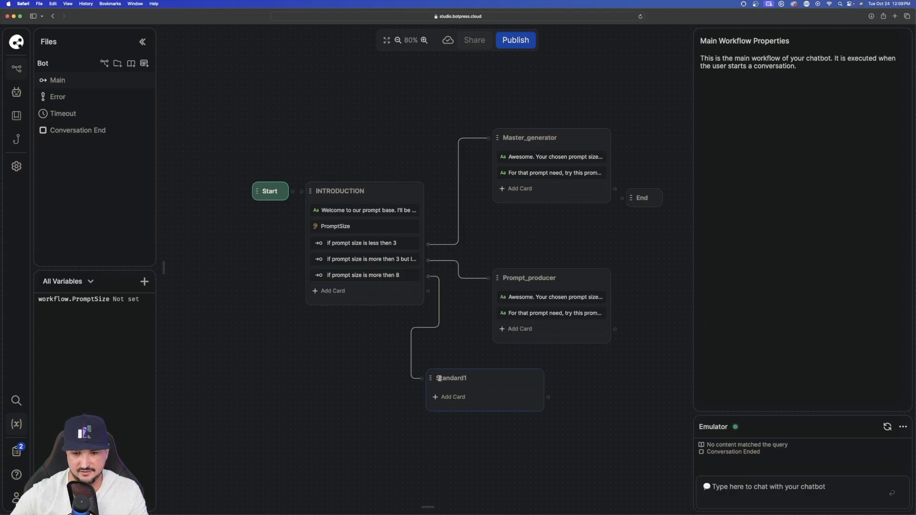
double_click(460, 378)
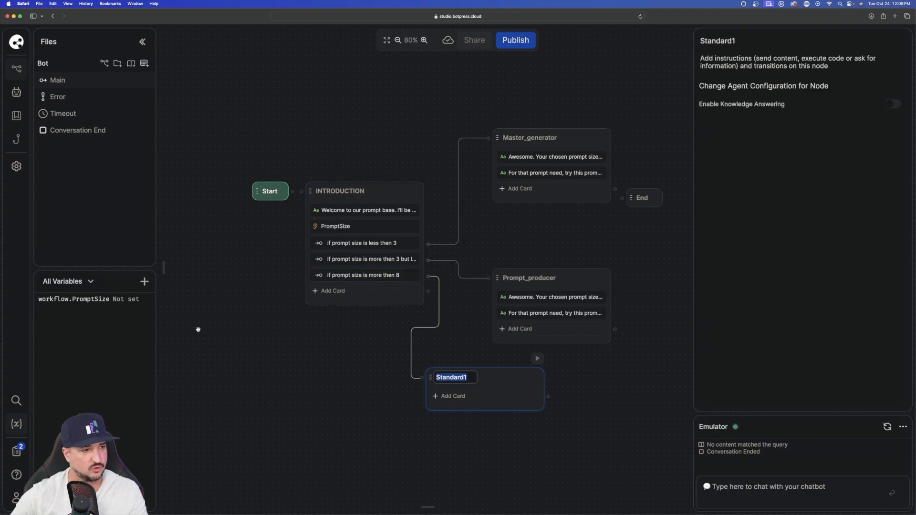
text(Thunm)
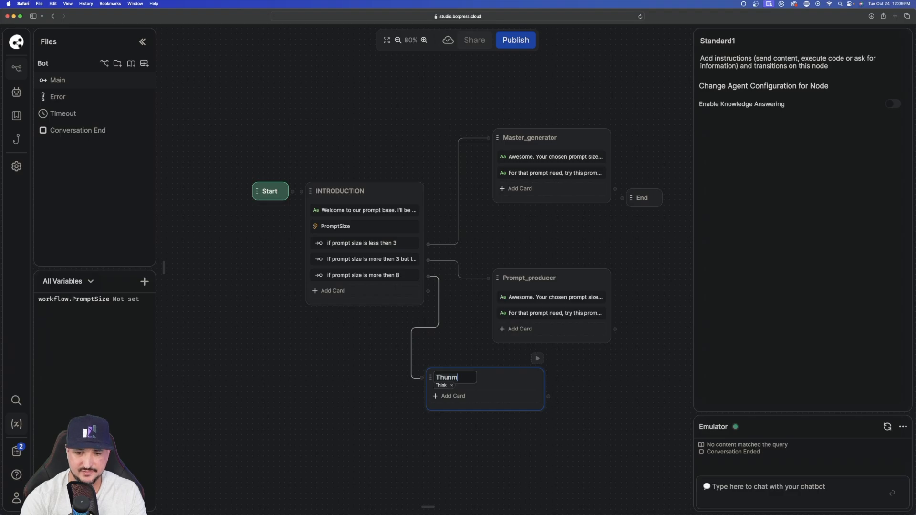
key(BackSpace)
key(BackSpace)
text(mbnail_Maker)
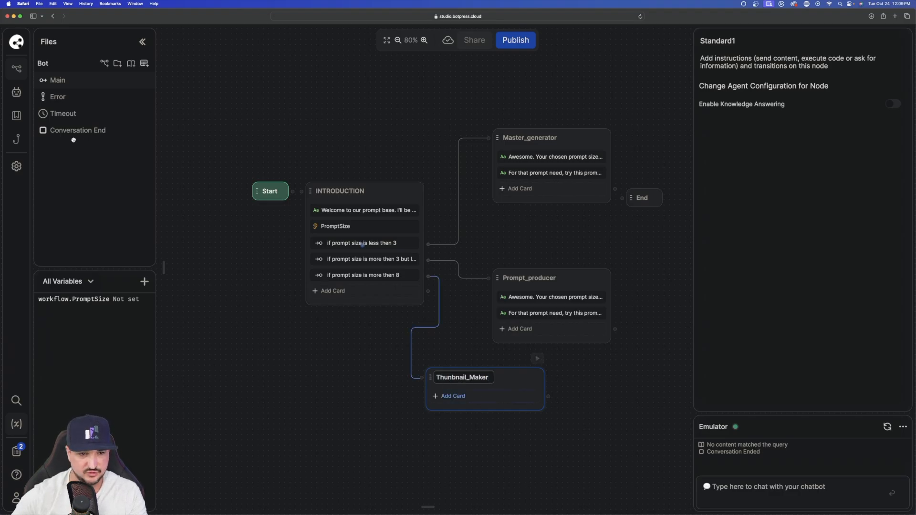
Give Thunbnail_Maker two Text cards: the chosen prompt size message and "For that prompt need, try this prompt: Thumbnail Maker".
click(474, 399)
drag(191, 90, 466, 403)
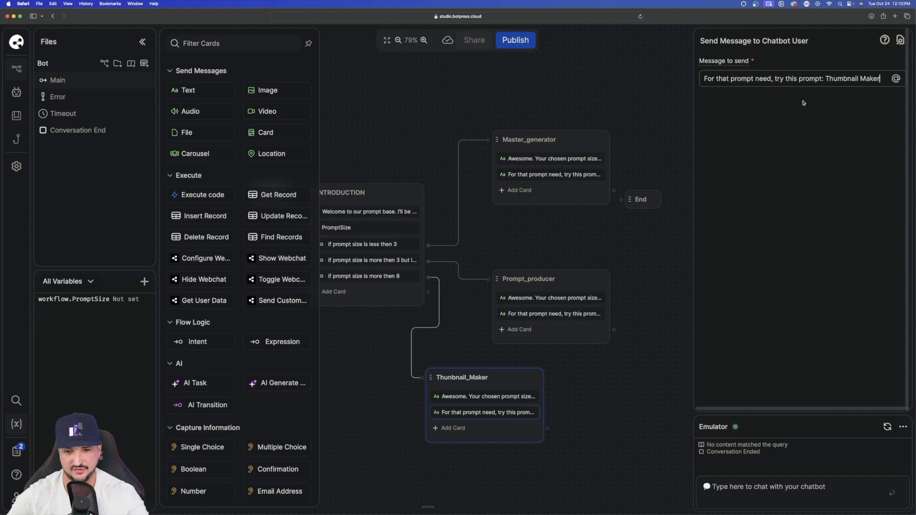
drag(520, 246, 558, 242)
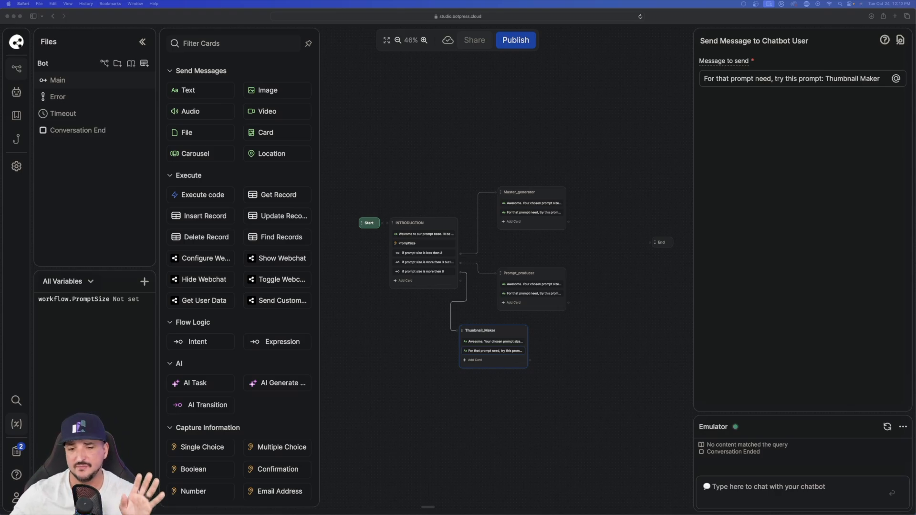
Add a standard node between the prompt recommendation nodes and the End node, and move End clear of it.
right_click(594, 243)
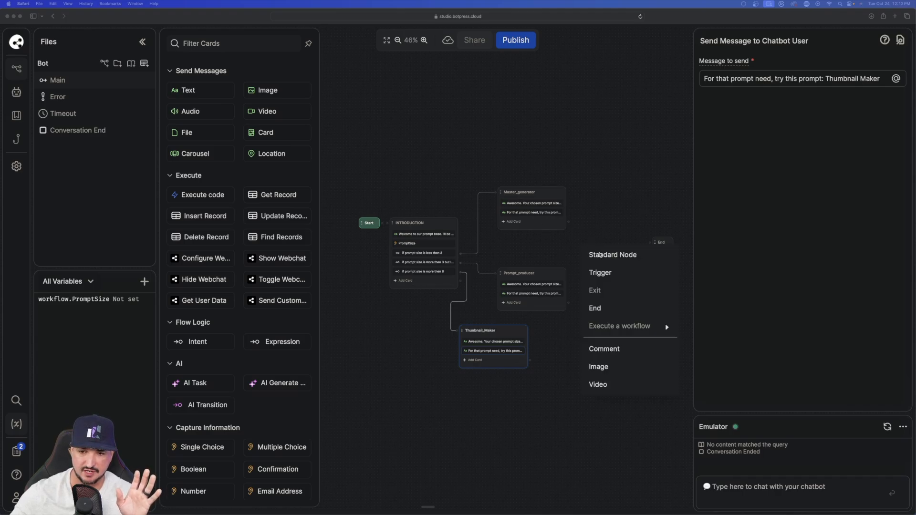
click(601, 256)
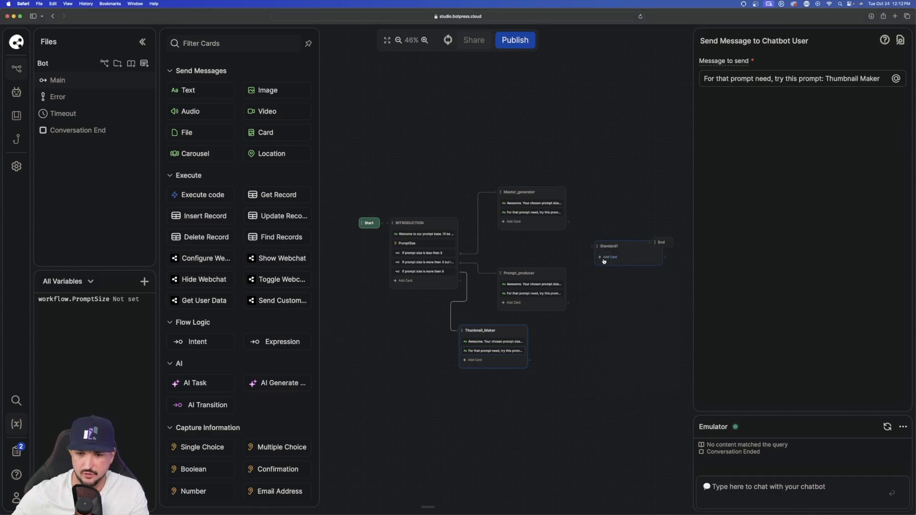
click(424, 40)
click(424, 40)
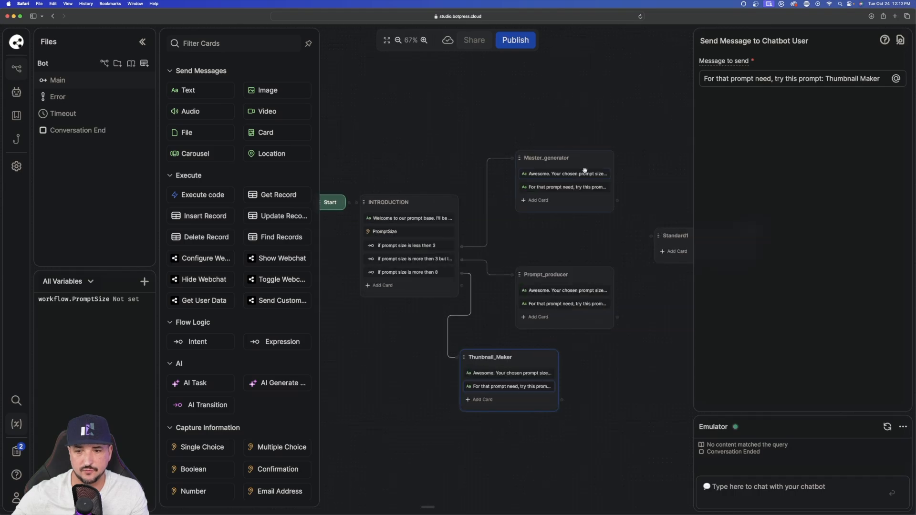
drag(649, 176, 498, 173)
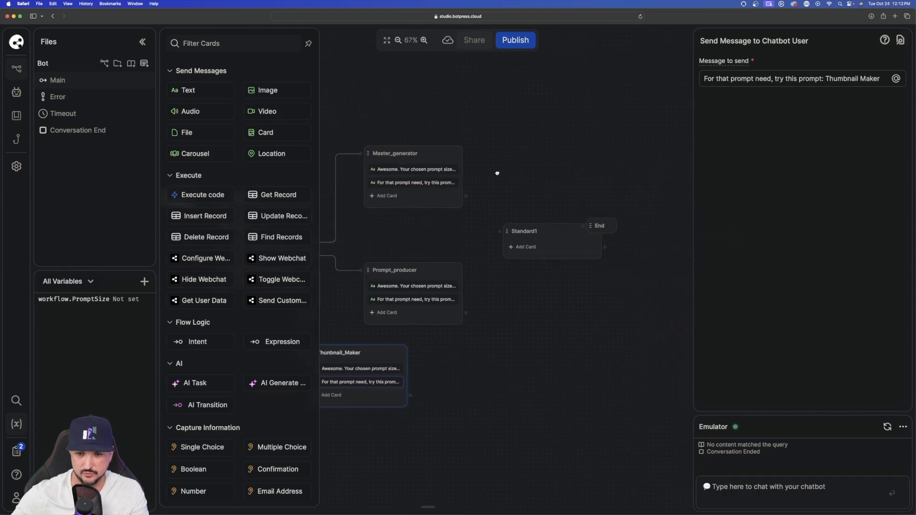
click(423, 40)
drag(601, 226, 647, 237)
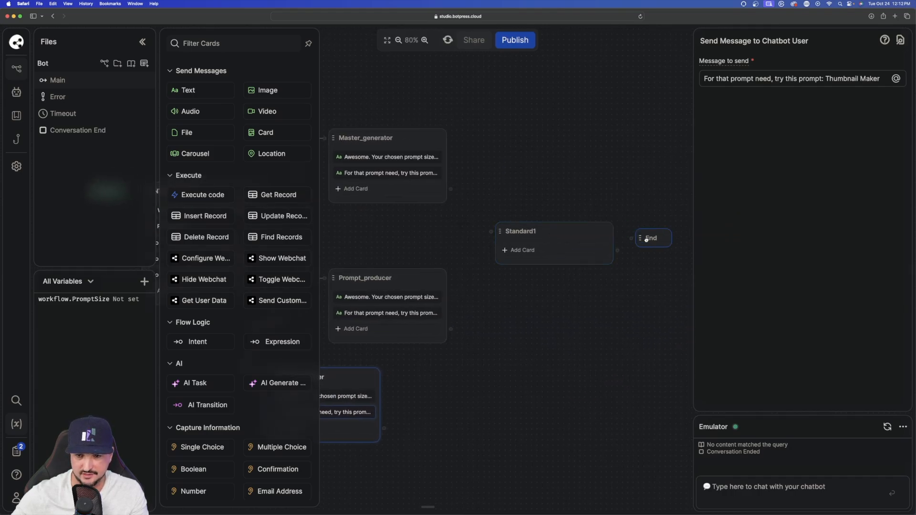
mouse_move(458, 227)
mouse_down()
mouse_move(629, 219)
mouse_move(467, 221)
mouse_up()
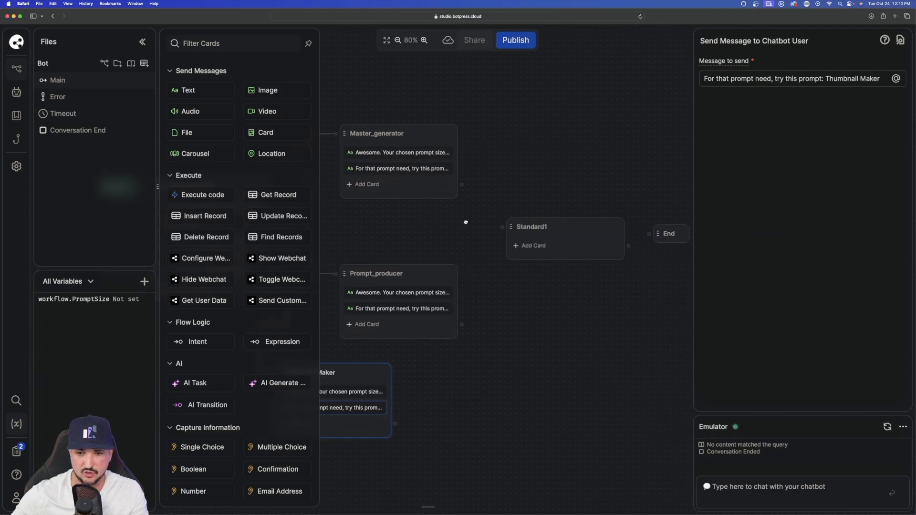
Rename the new standard node beside End as Question.
double_click(522, 227)
text(Question)
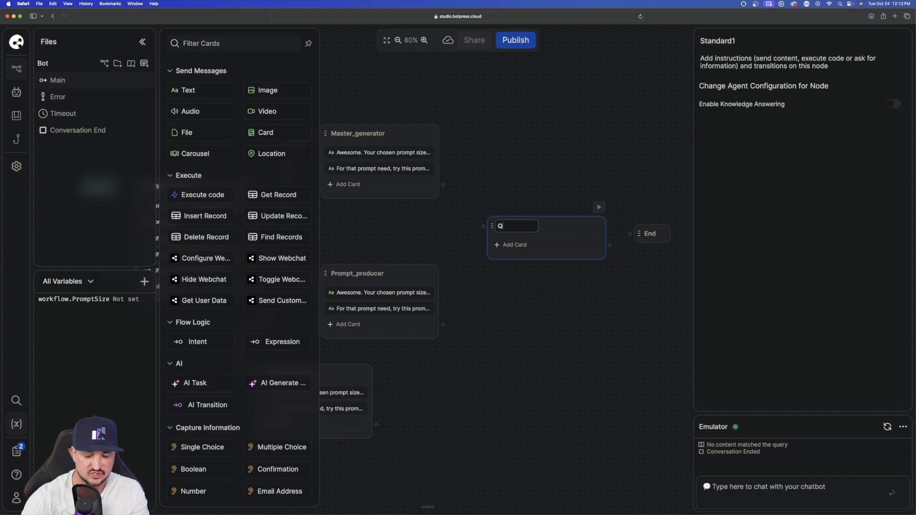
key(Return)
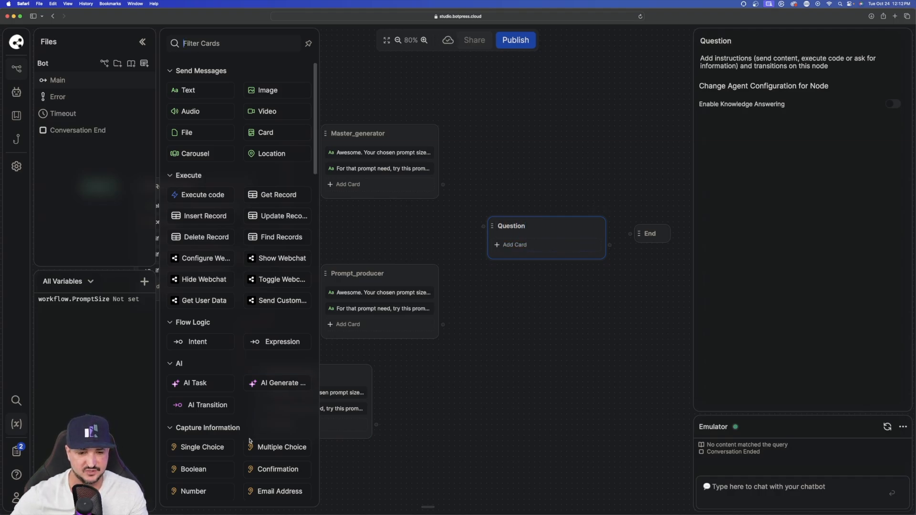
Add a Single Choice card to Question asking "Is there anything else I can help you with?" with the choices Yes and No.
drag(202, 447, 525, 248)
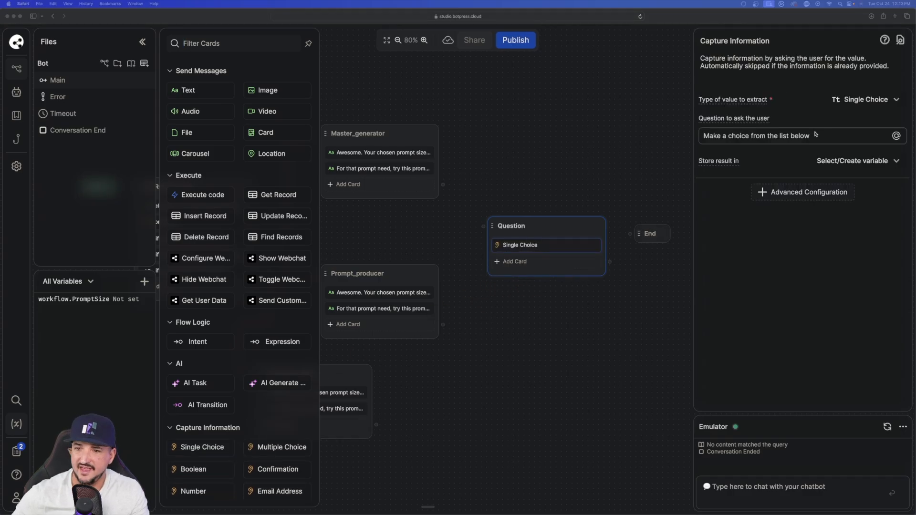
triple_click(815, 135)
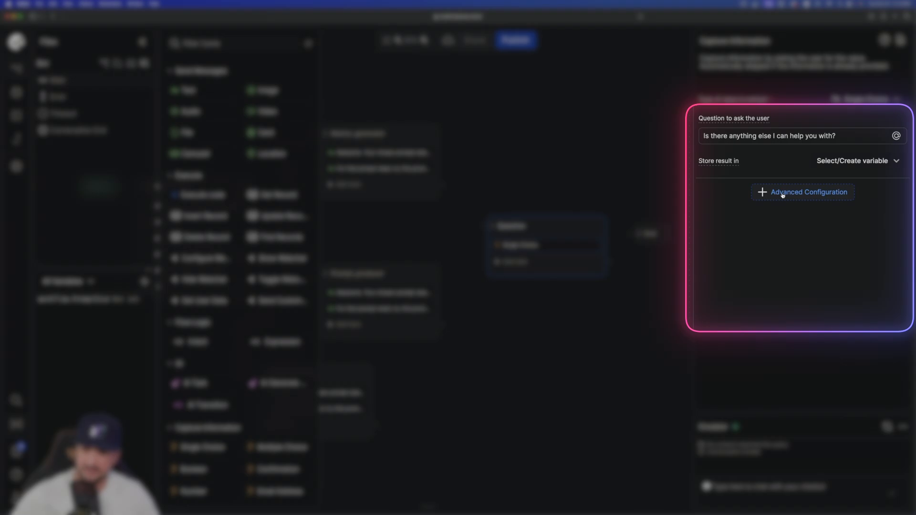
click(817, 194)
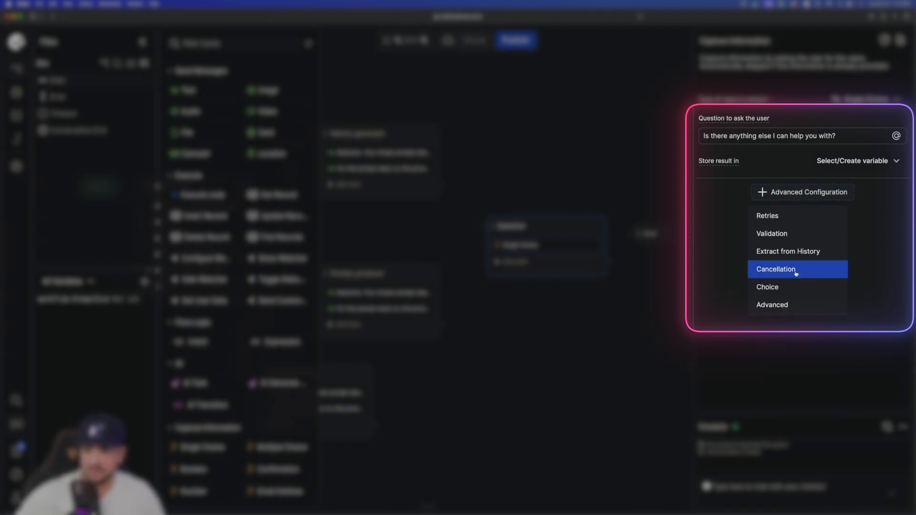
click(776, 287)
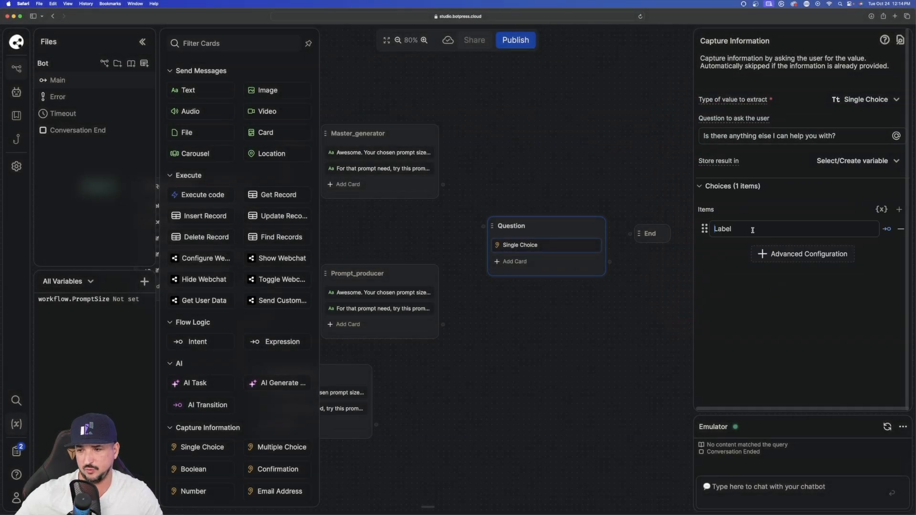
text(Yes)
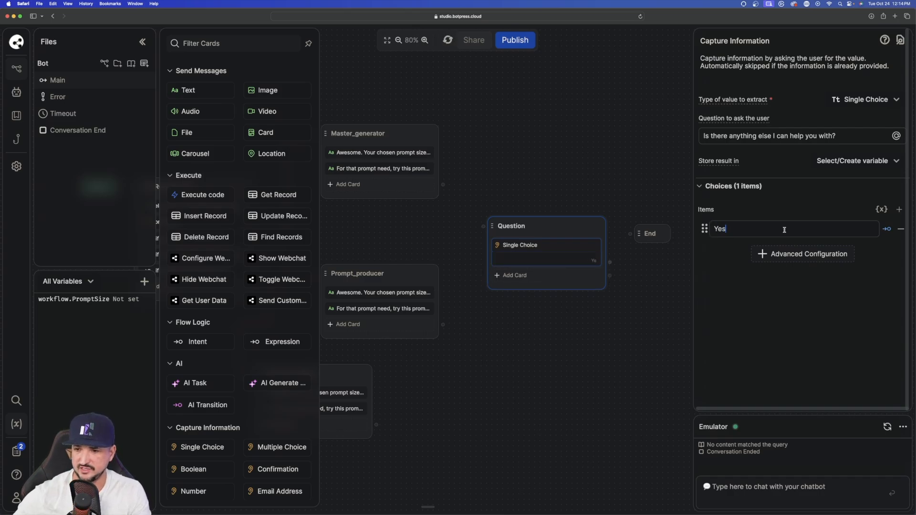
click(899, 210)
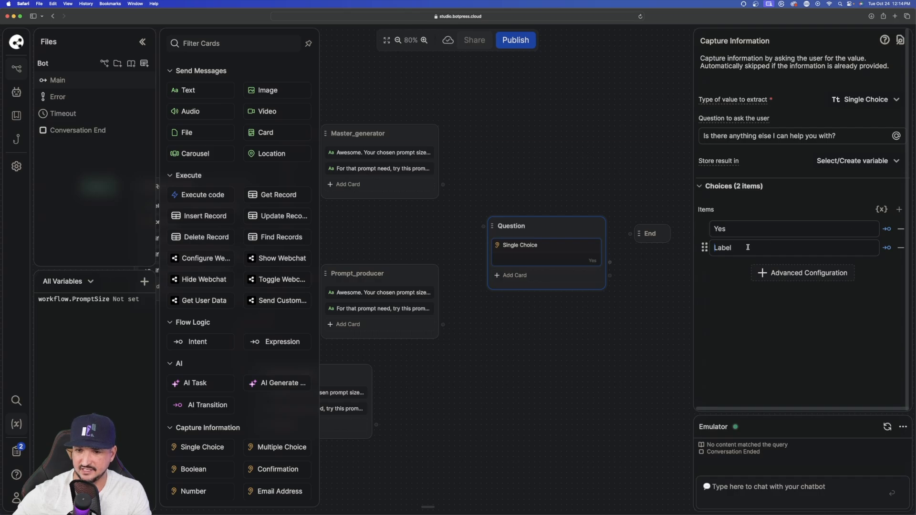
text(No)
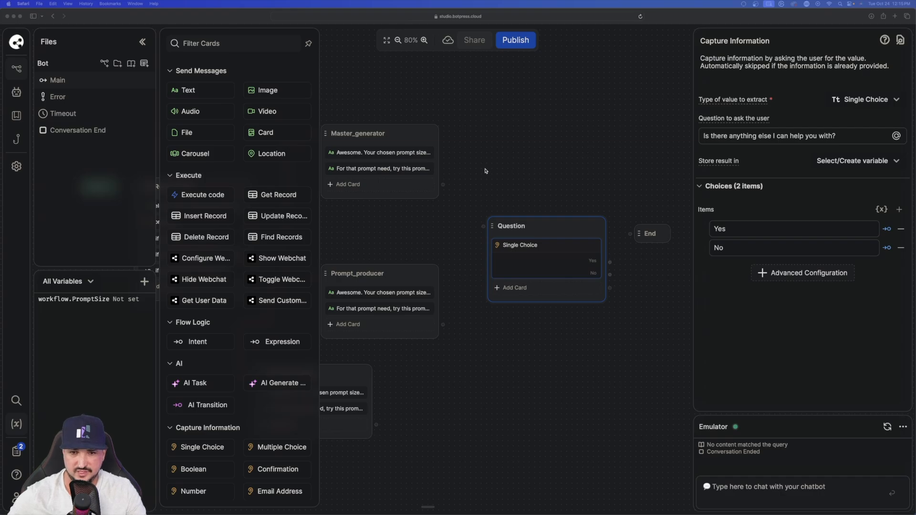
Add an Expression card to Master_generator and connect its always transition to the Question node.
drag(483, 146, 655, 123)
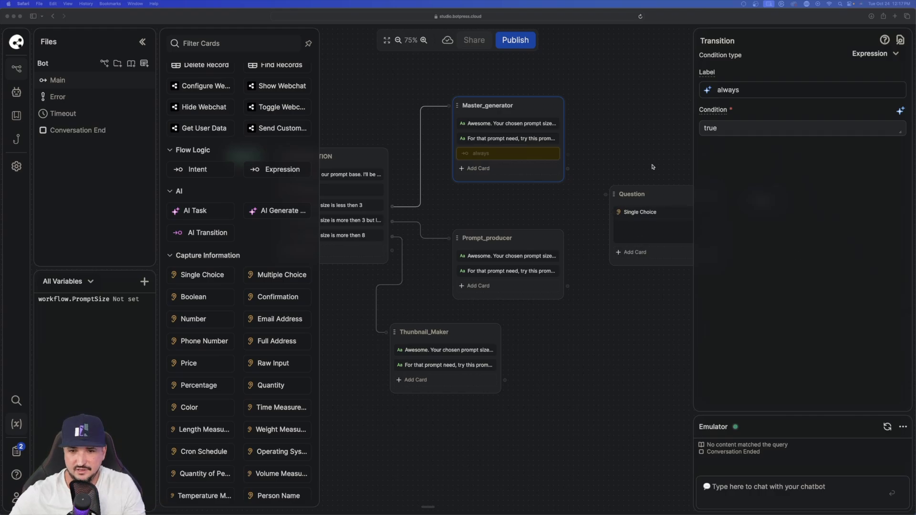
click(568, 155)
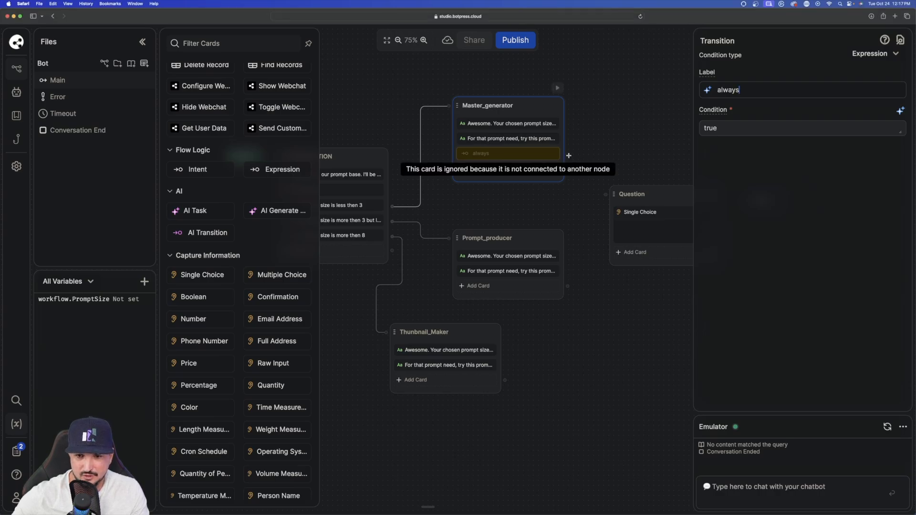
drag(625, 108, 556, 108)
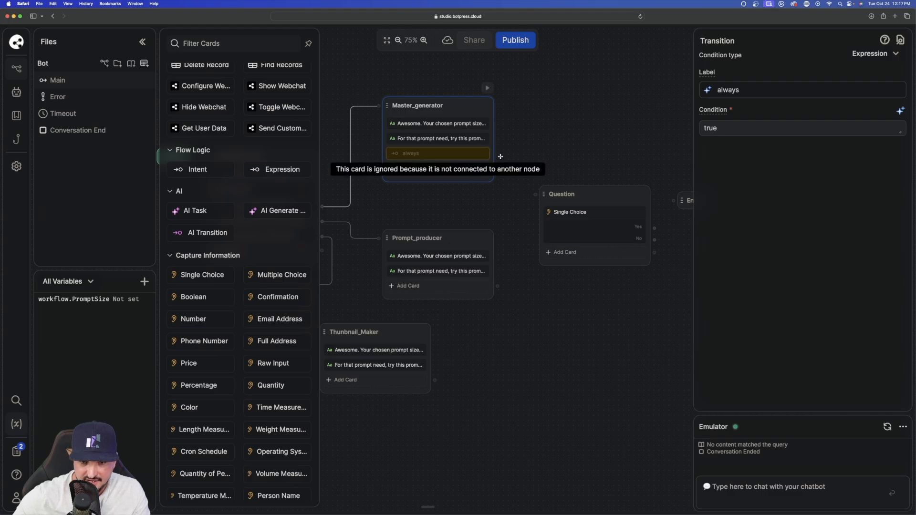
drag(500, 153, 535, 194)
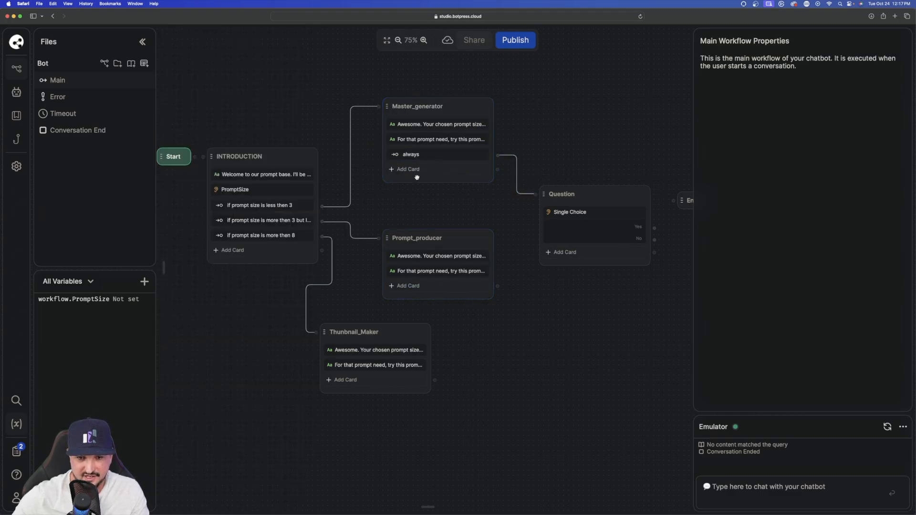
Add an Expression card to Prompt_producer and connect its always transition to the Question node.
click(411, 287)
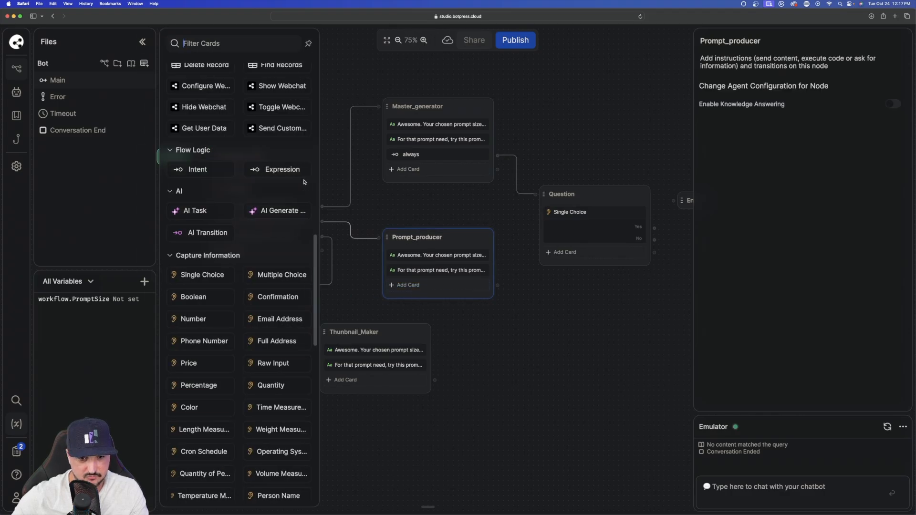
drag(304, 182, 410, 286)
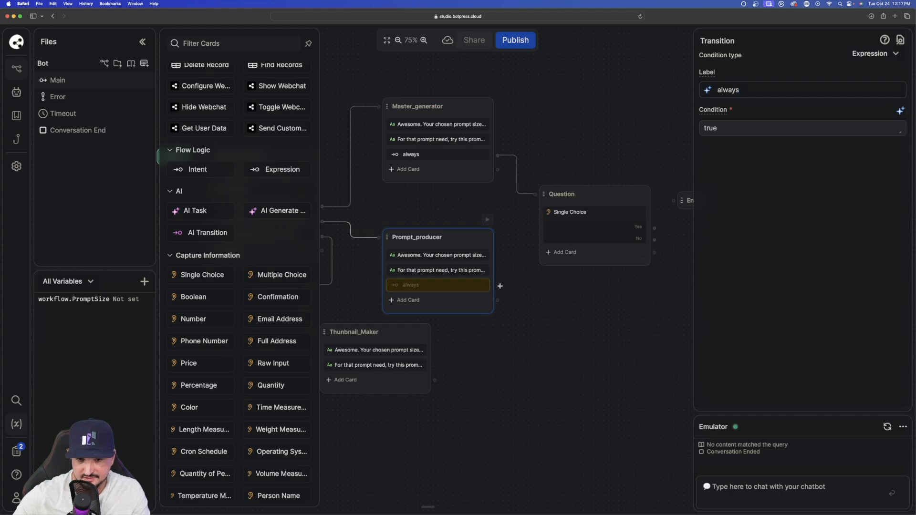
drag(497, 287, 536, 195)
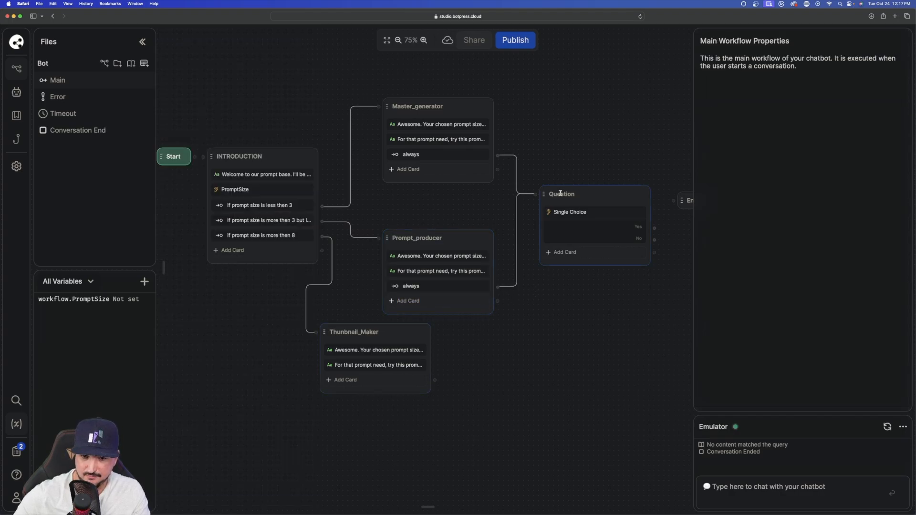
Add an Expression card to Thunbnail_Maker and connect its always transition to the Question node, redoing the connection once.
click(374, 383)
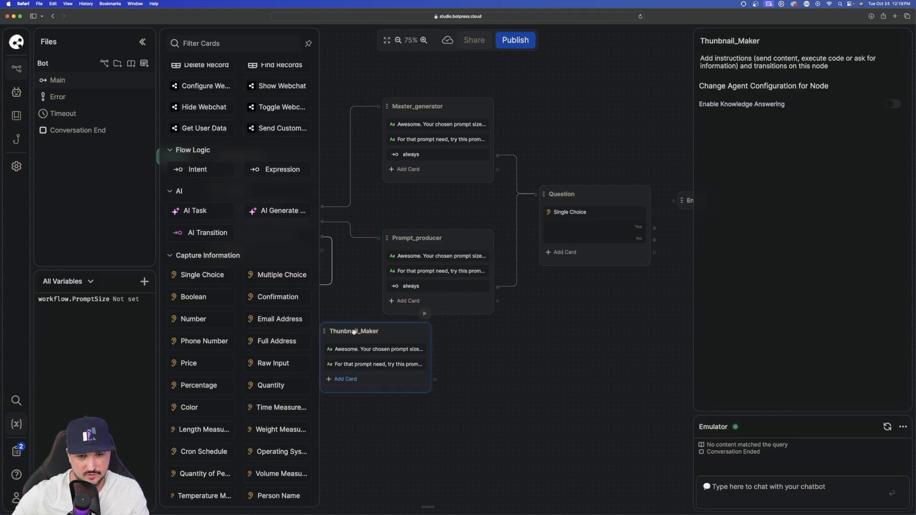
drag(282, 169, 357, 396)
drag(435, 380, 545, 195)
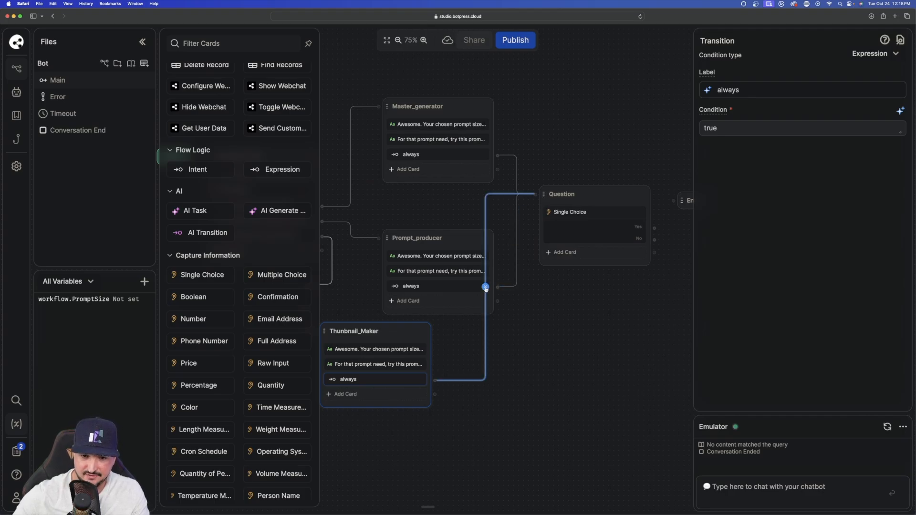
click(485, 287)
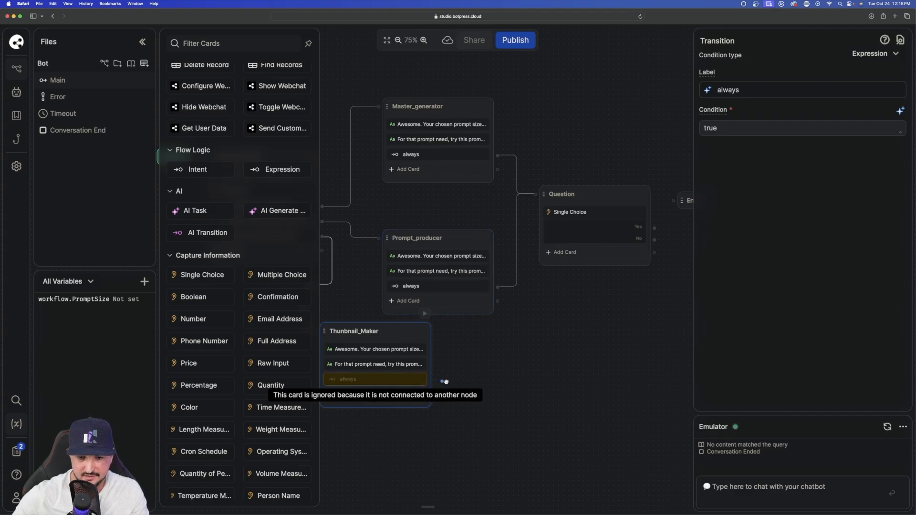
drag(434, 381, 549, 271)
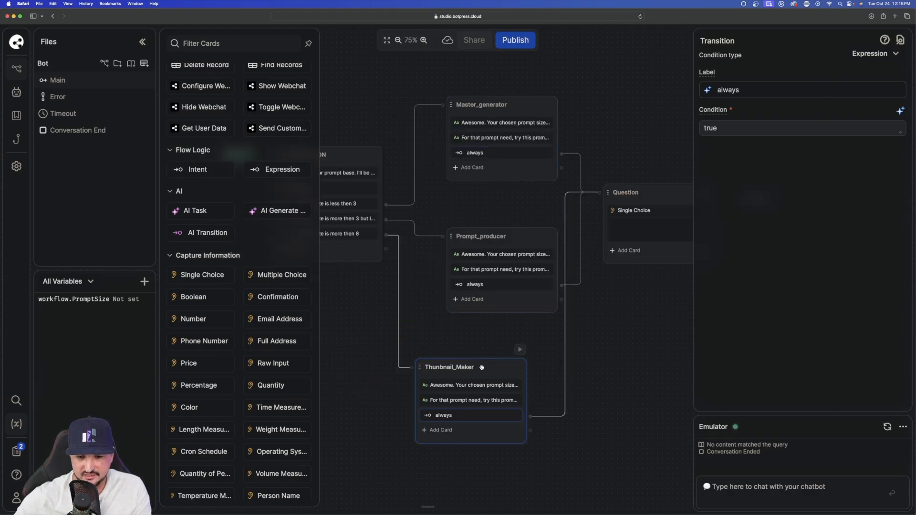
Align the Thunbnail_Maker node directly below Prompt_producer.
drag(482, 368, 517, 385)
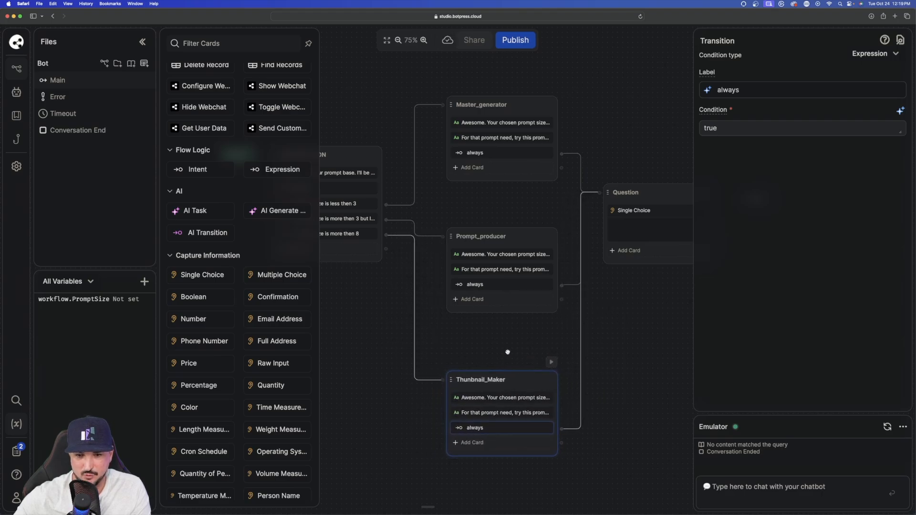
click(398, 41)
click(399, 41)
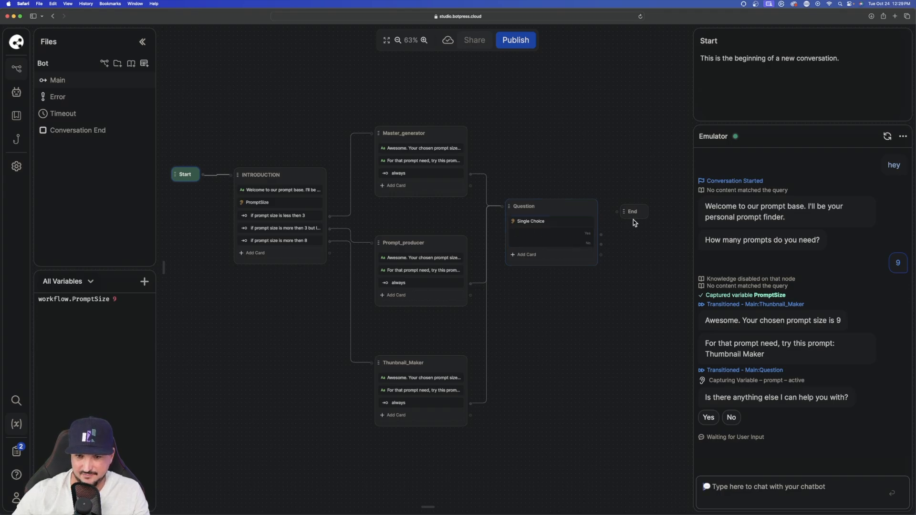
Move the End node farther away from the Question node to leave room between them.
drag(632, 216, 673, 215)
scroll(479, 167, down, 1)
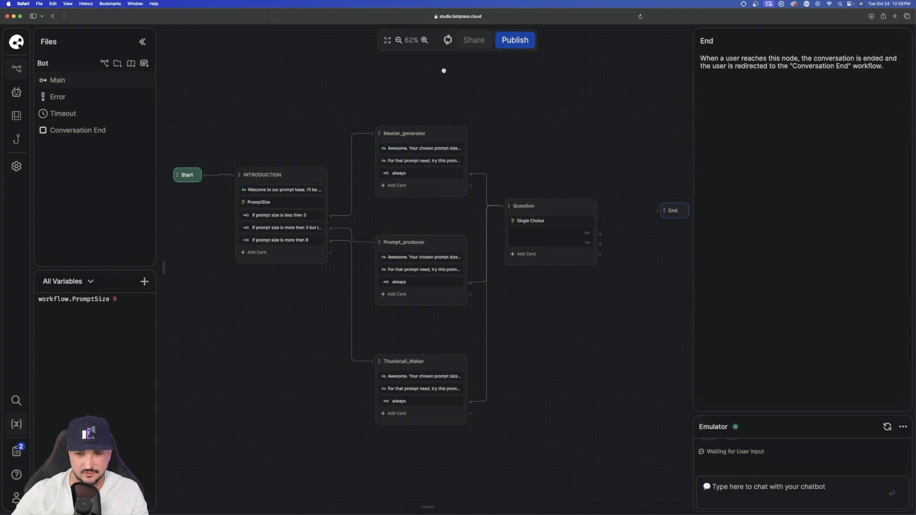
drag(521, 102, 293, 93)
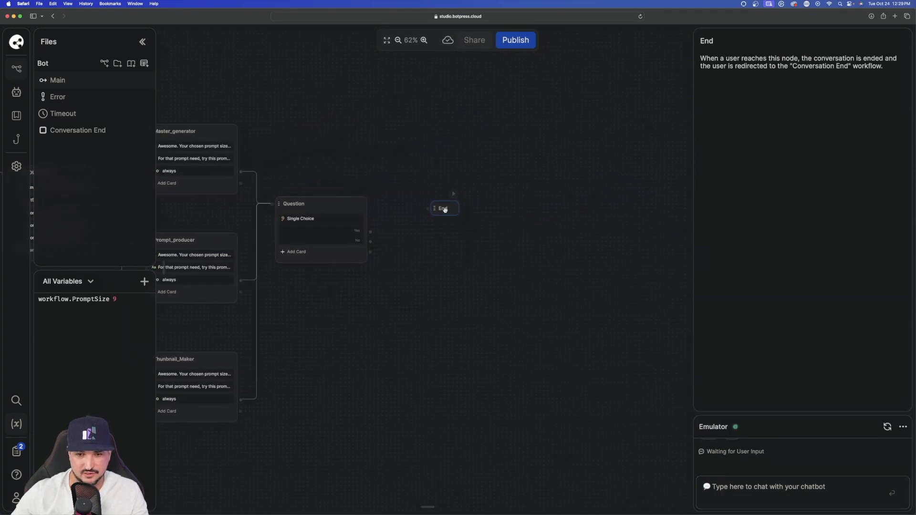
drag(444, 210, 533, 210)
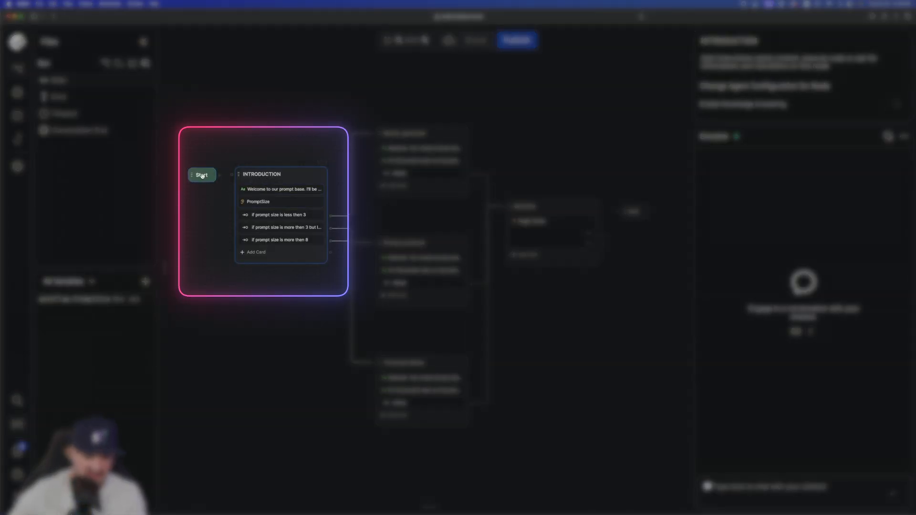
Space the Start node farther from INTRODUCTION and connect Start to INTRODUCTION.
drag(202, 176, 186, 176)
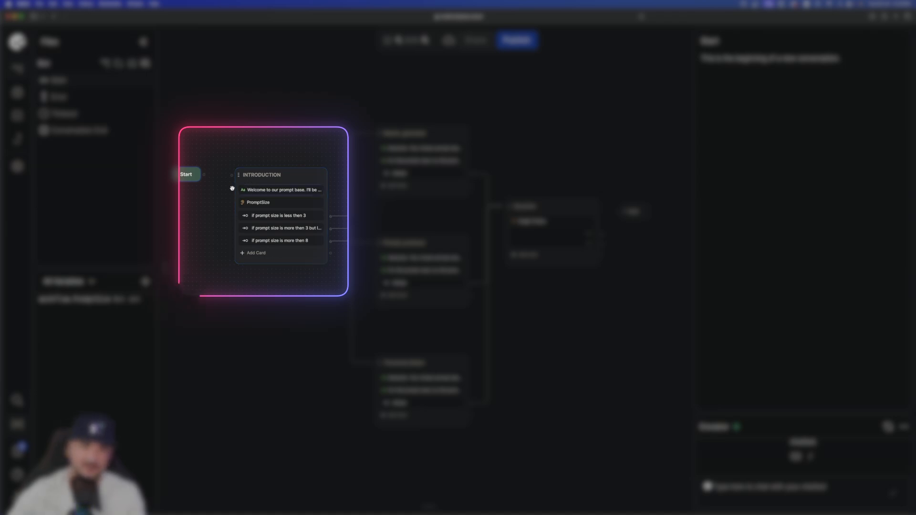
drag(205, 175, 233, 175)
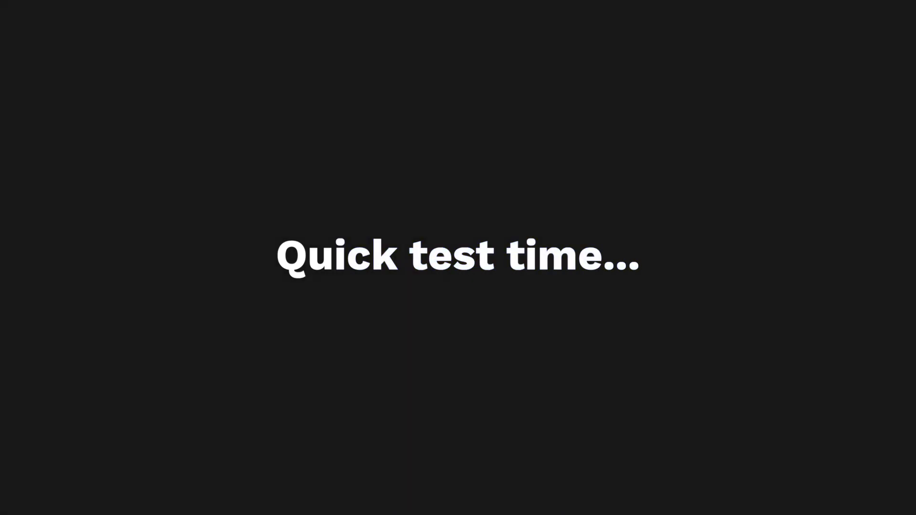
Test the bot in the emulator by sending "Hello." and answering the number-of-prompts question with 2.
text(Hell)
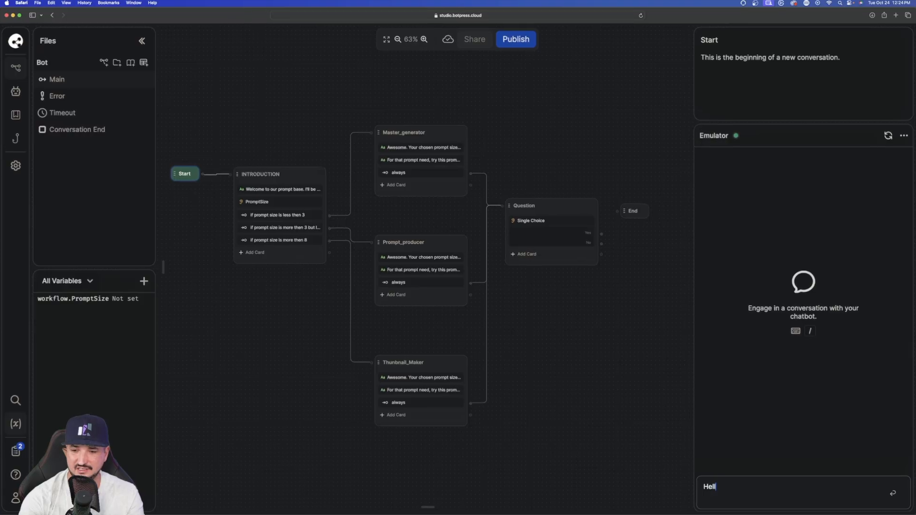
text(o.)
key(Return)
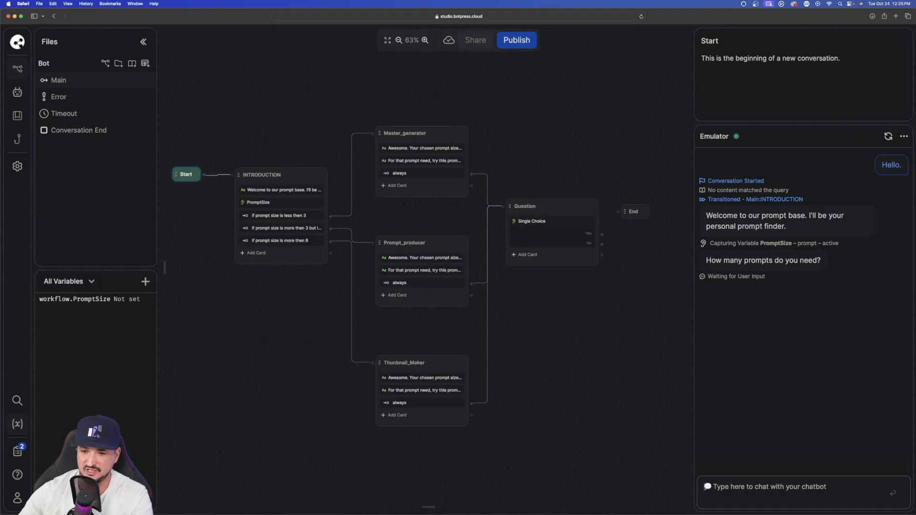
click(756, 490)
text(2)
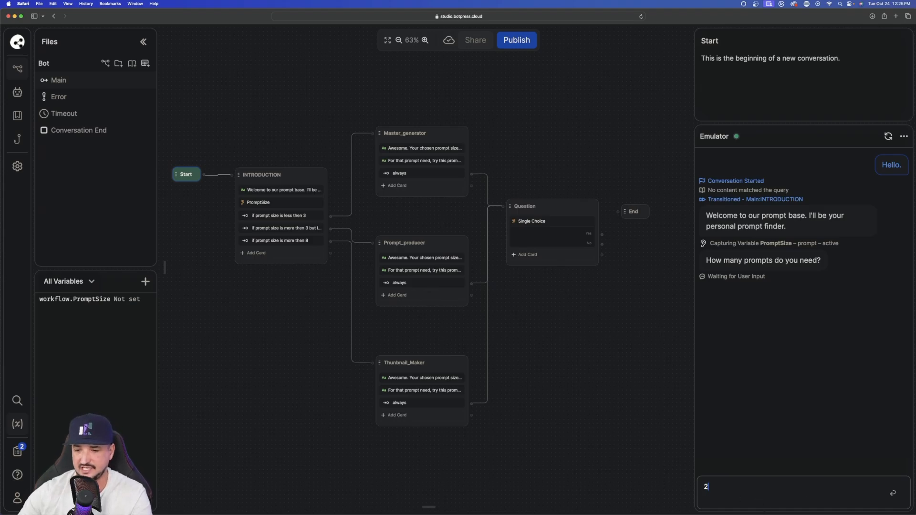
key(Return)
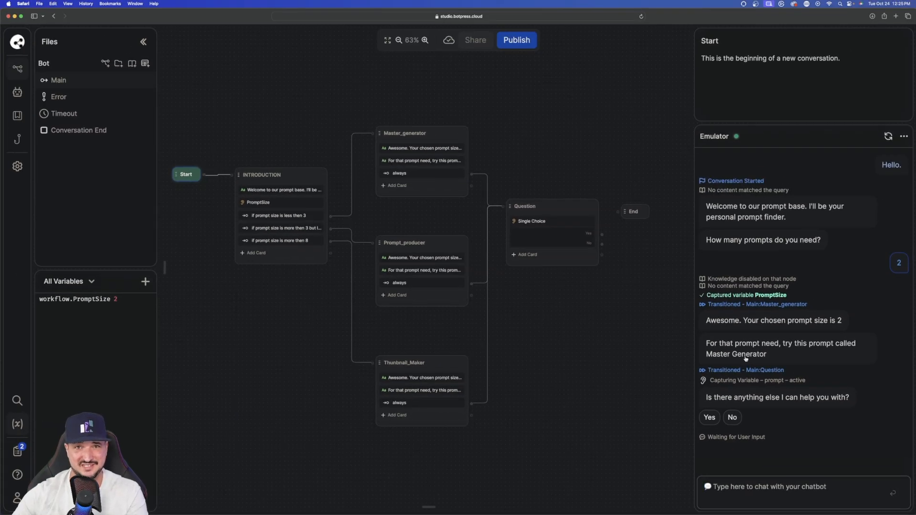
Restart the emulator conversation, greet the bot with "hi" and answer the number-of-prompts question with 4.
click(890, 137)
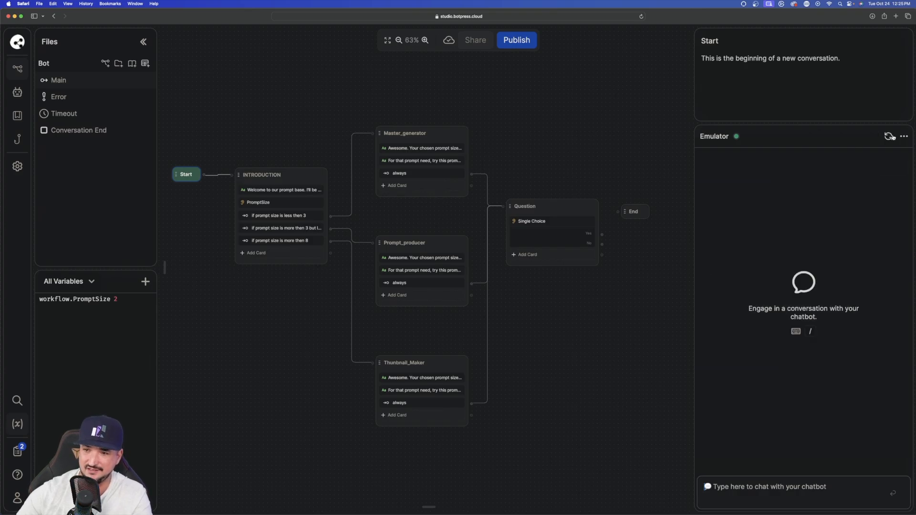
click(765, 490)
text(hi)
key(Return)
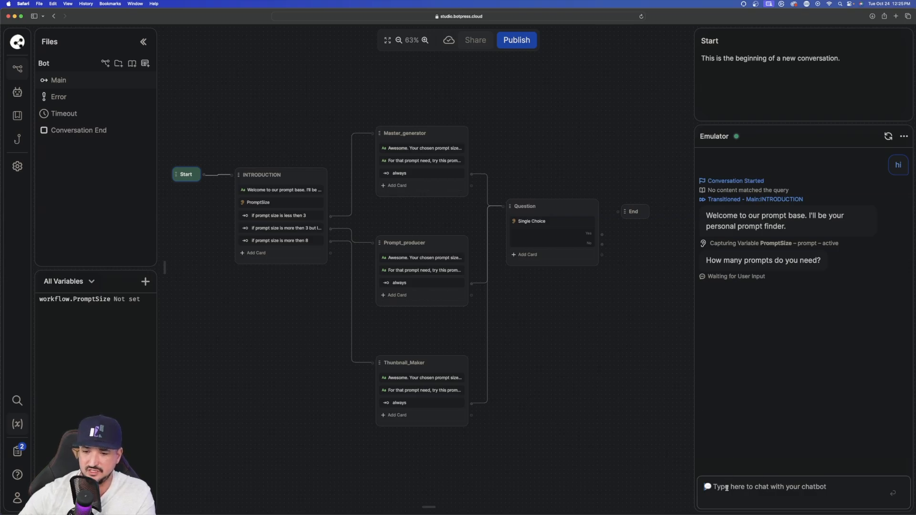
click(727, 488)
text(4)
key(Return)
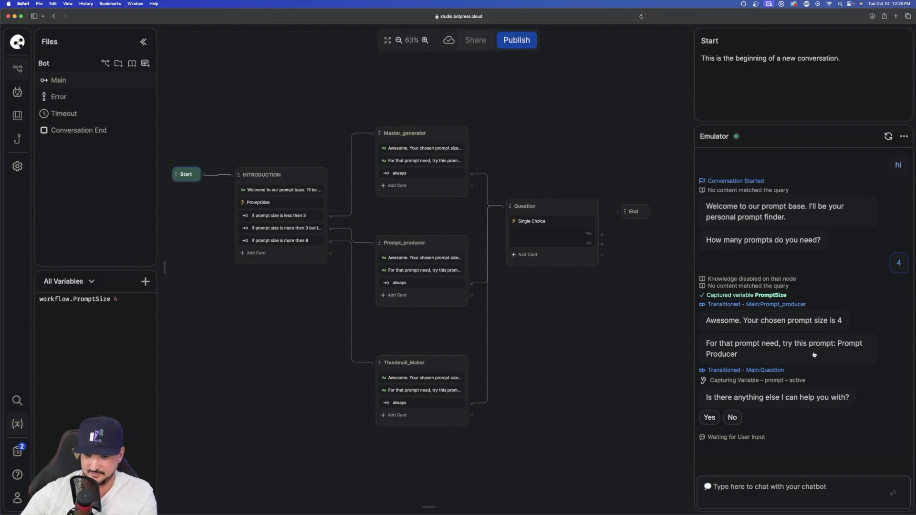
Restart the emulator conversation, greet the bot with "hey" and answer the number-of-prompts question with 9.
click(888, 136)
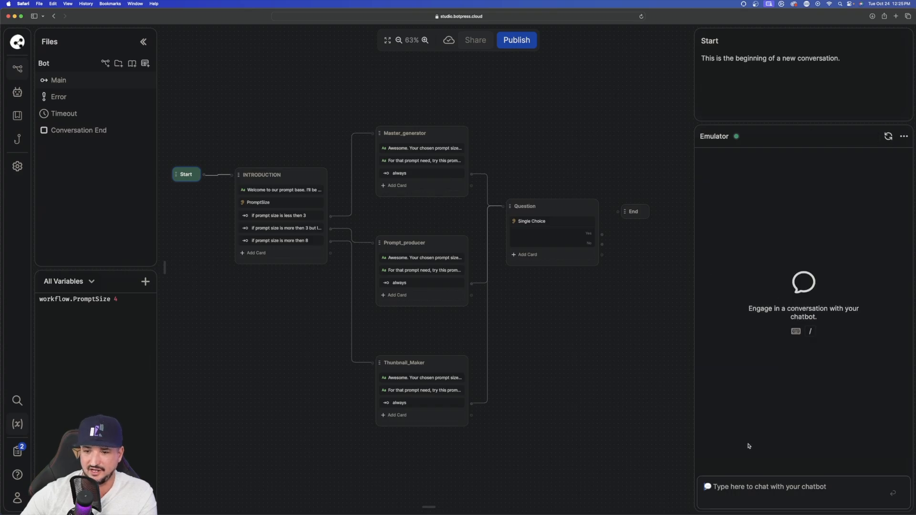
click(751, 490)
text(hey)
key(Return)
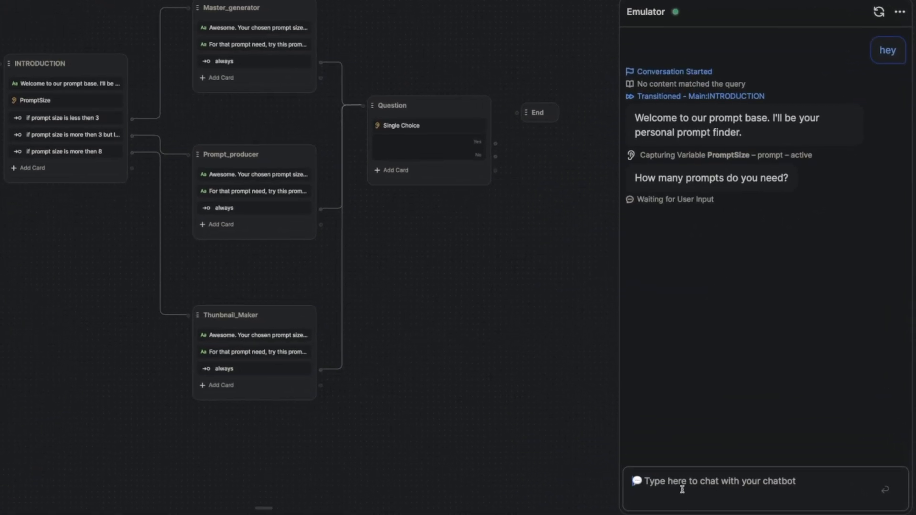
text(9)
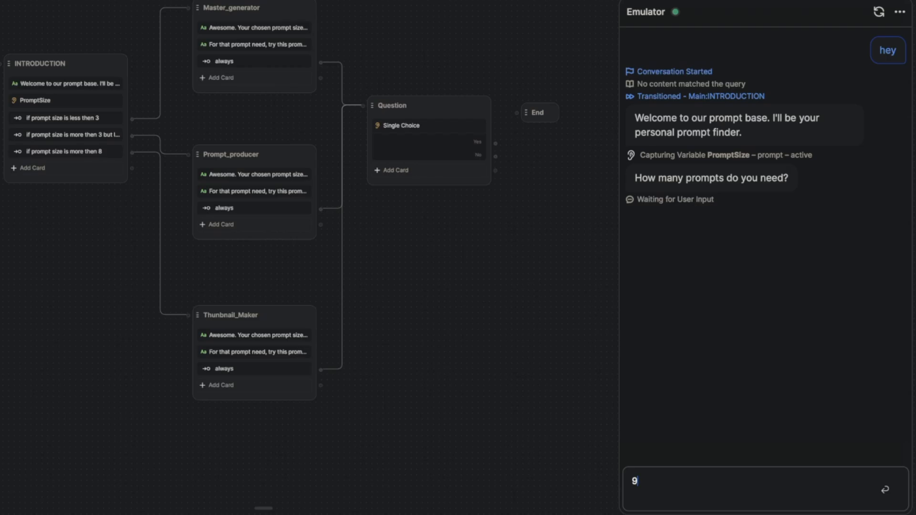
key(Return)
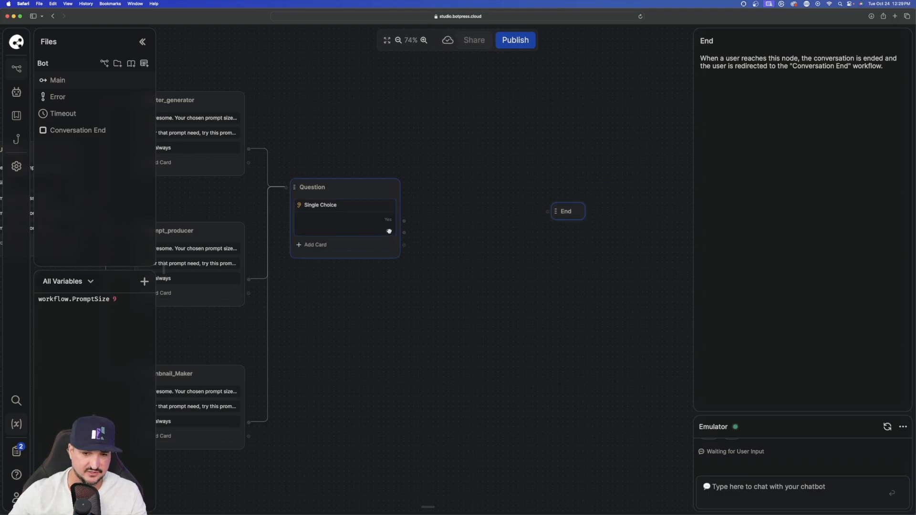
Move the End node lower than Question and connect Question's No choice to it.
drag(404, 232, 570, 355)
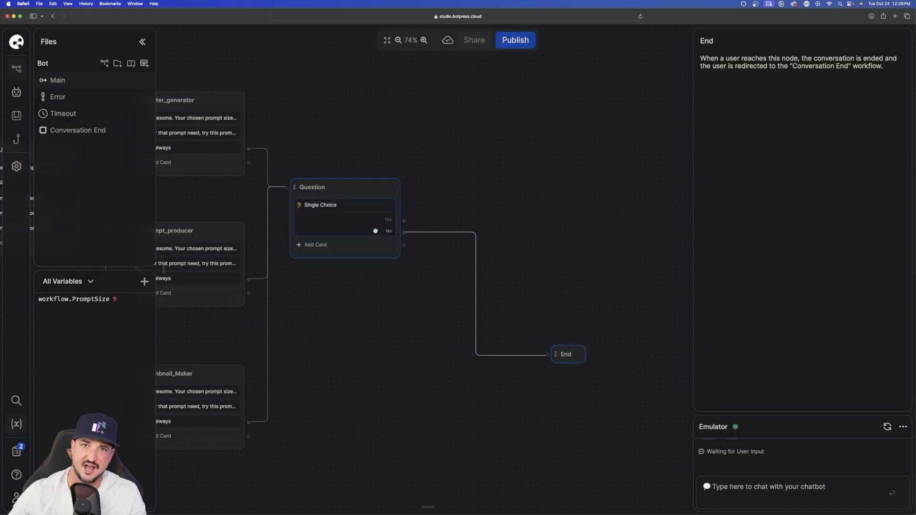
Add a standard node above the End node and rename it AI_prompt_knowledge.
right_click(515, 142)
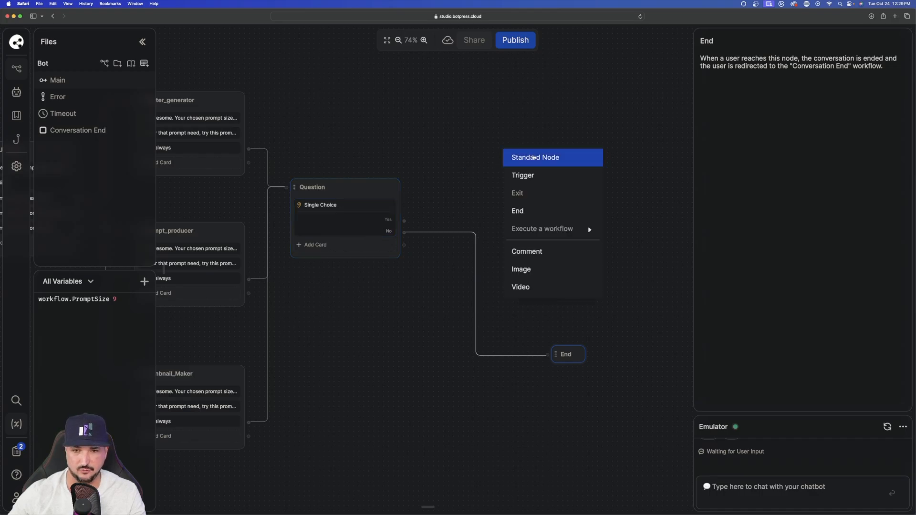
click(533, 158)
double_click(549, 150)
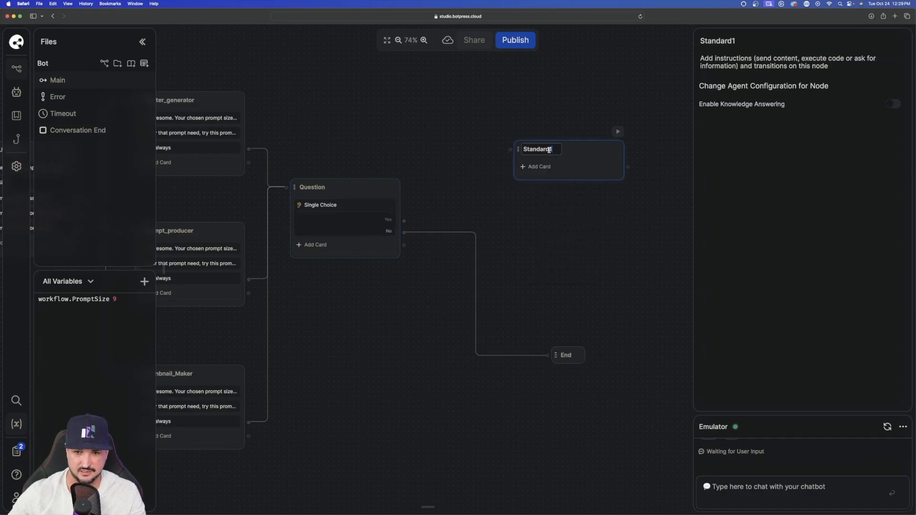
text(AI_prompt_)
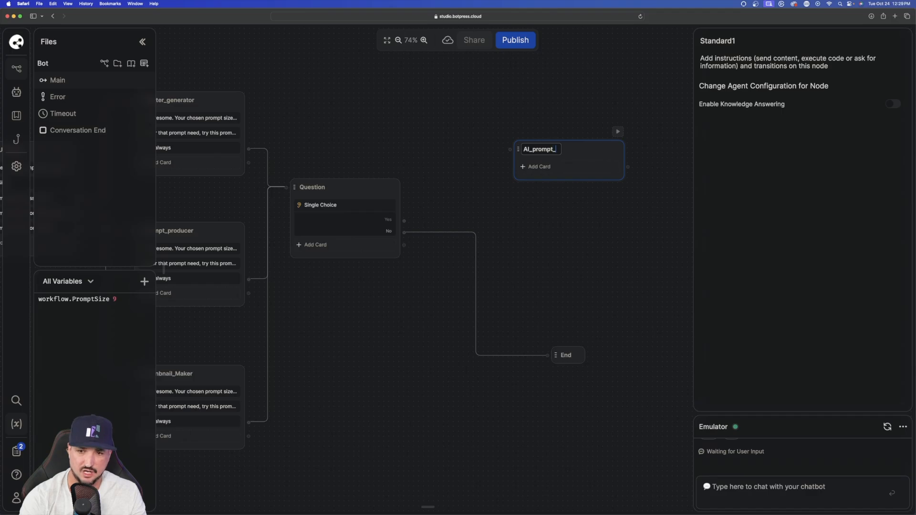
text(know)
text(leg)
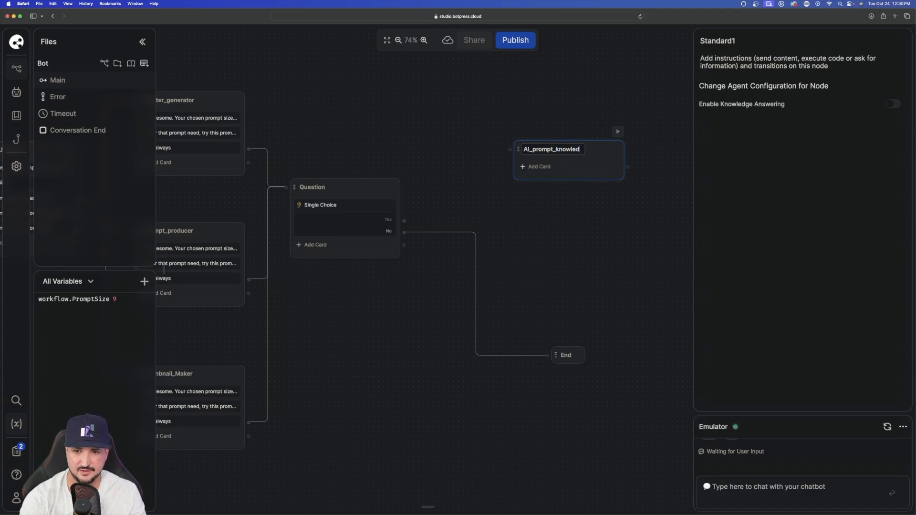
text(ge)
key(Return)
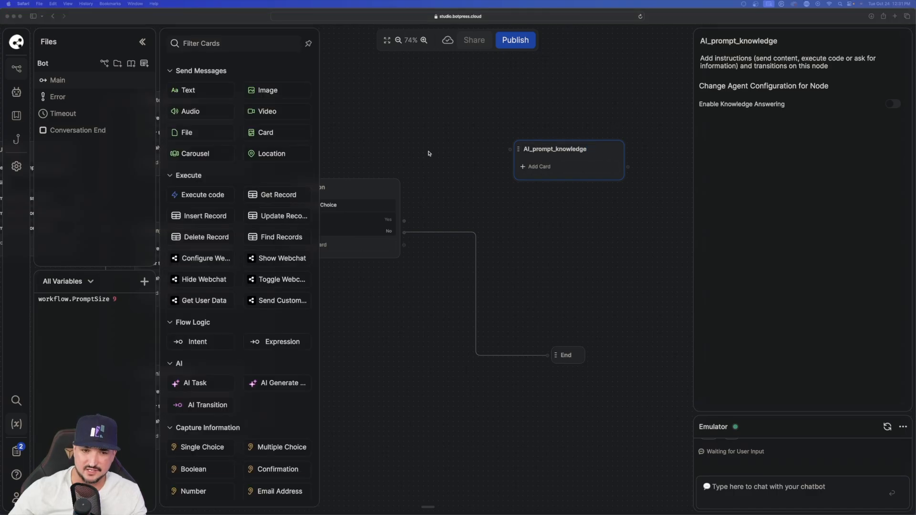
Connect Question's Yes choice to the AI_prompt_knowledge node and add a Single Choice capture card to that node.
drag(419, 143, 485, 138)
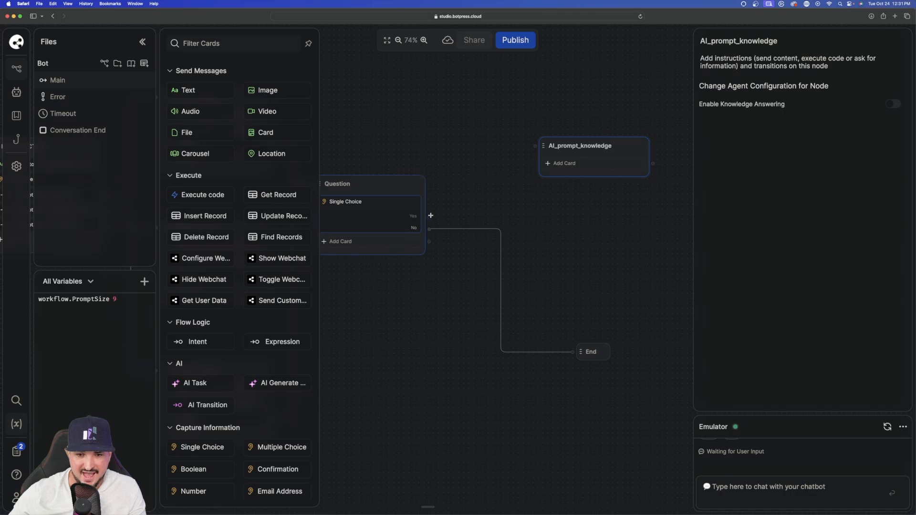
drag(429, 217, 533, 149)
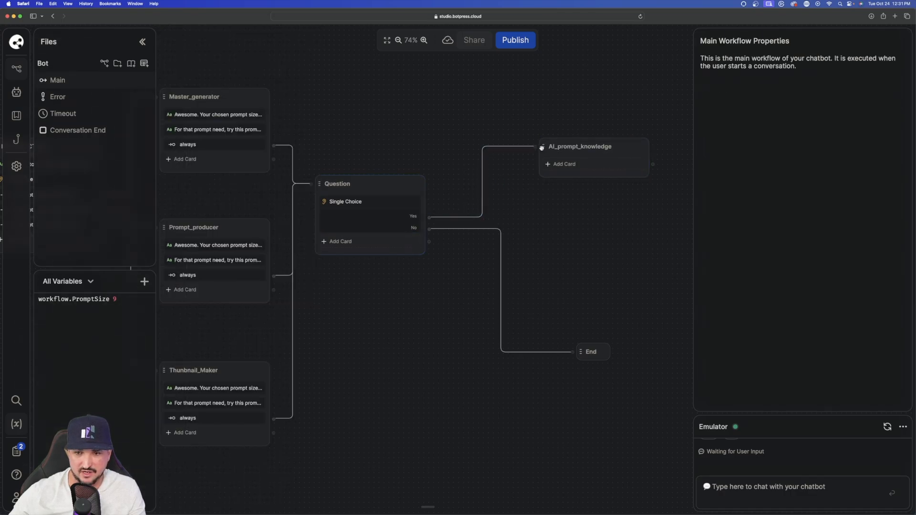
click(566, 164)
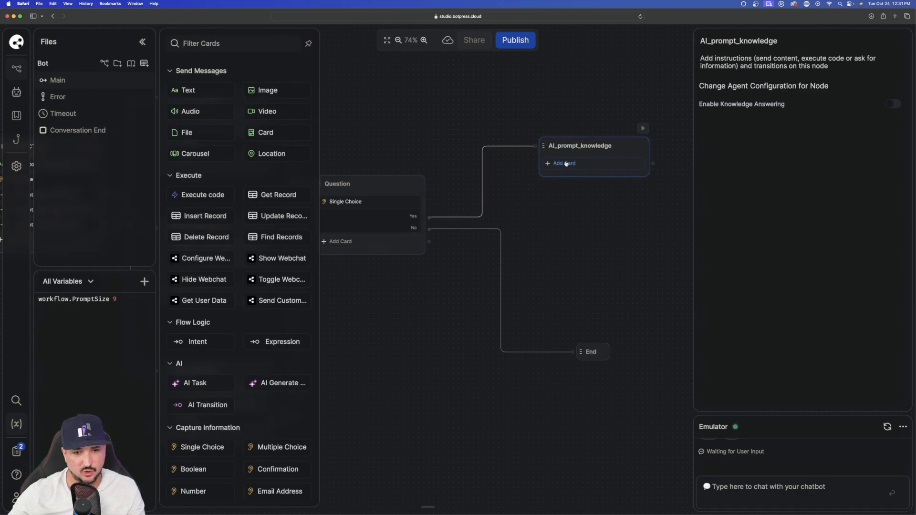
scroll(212, 312, down, 5)
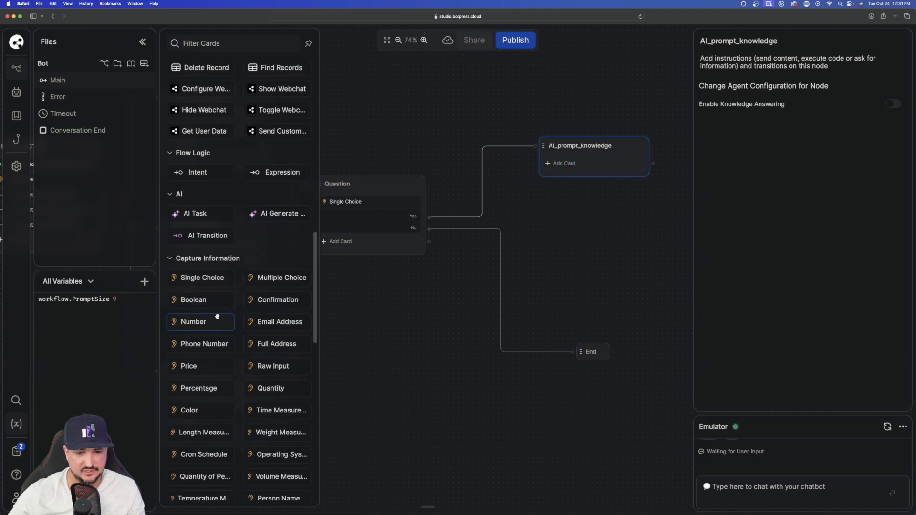
drag(197, 286, 573, 174)
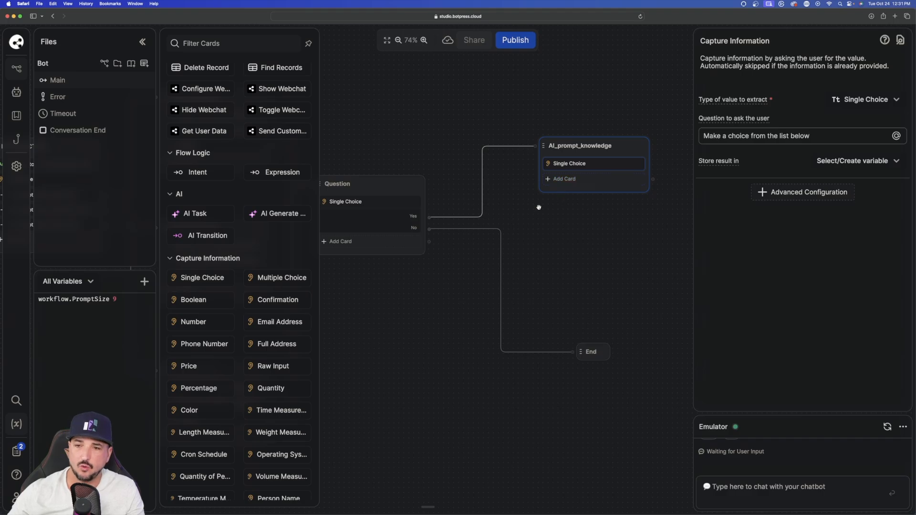
Set the new card's question to "What would you like help with?" and its type of value to extract to Raw Input.
triple_click(816, 135)
text(What would you like help with?)
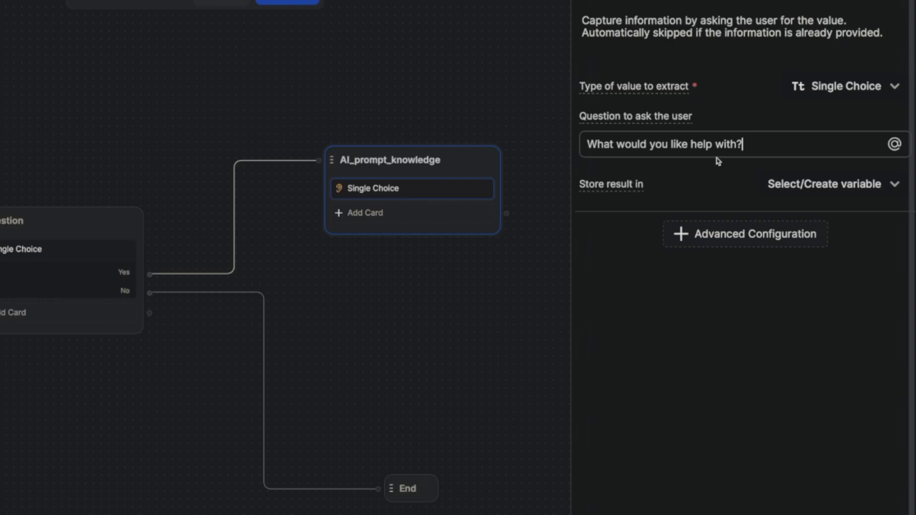
click(870, 87)
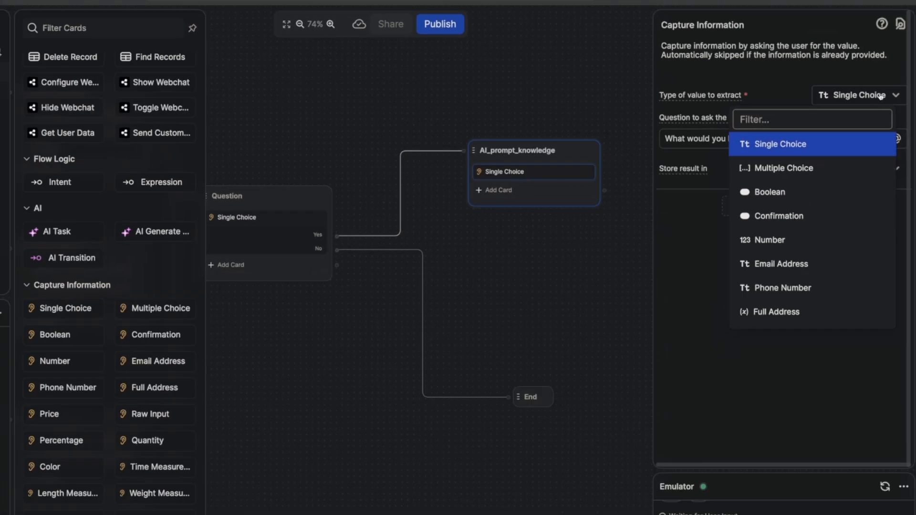
scroll(797, 170, down, 3)
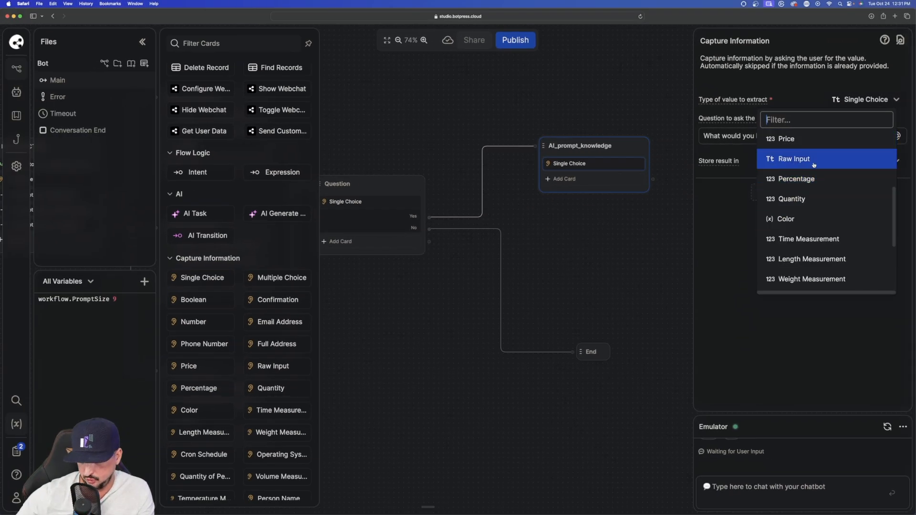
click(814, 162)
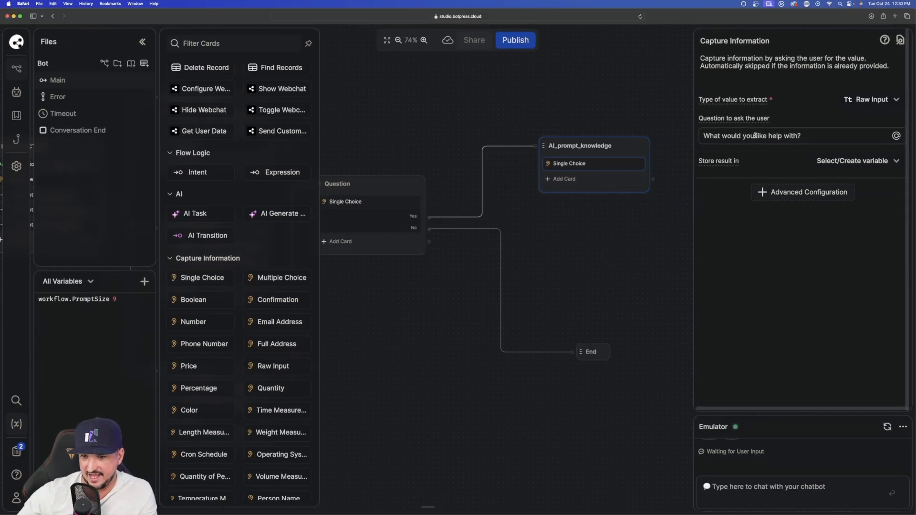
Store the card's result in a new variable named question.
click(862, 163)
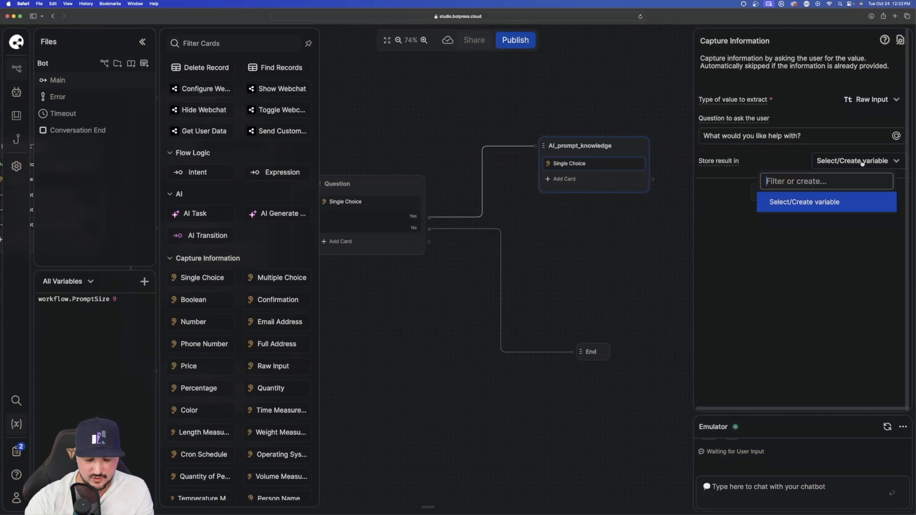
text(question)
key(BackSpace)
key(BackSpace)
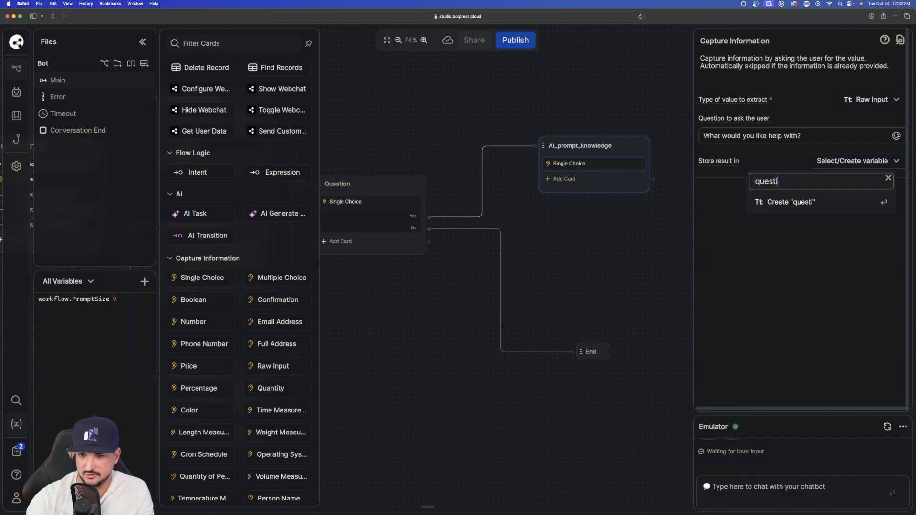
text(on)
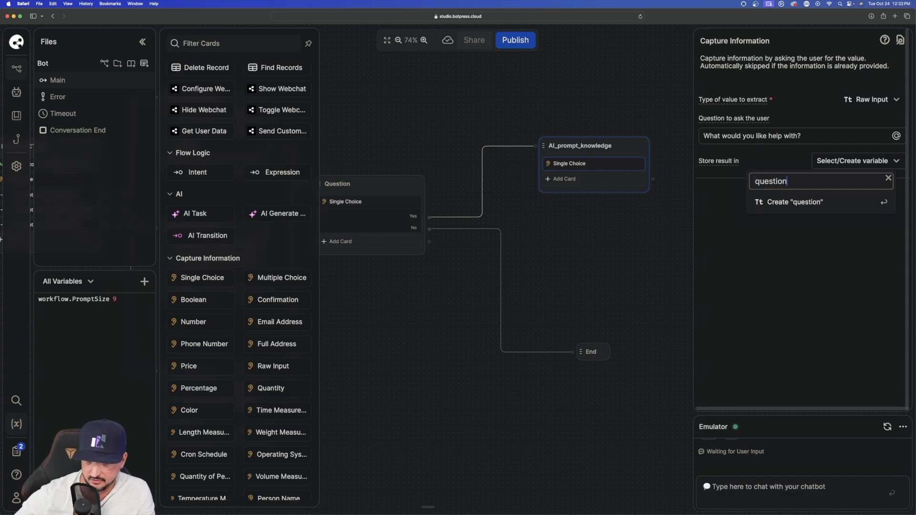
click(825, 199)
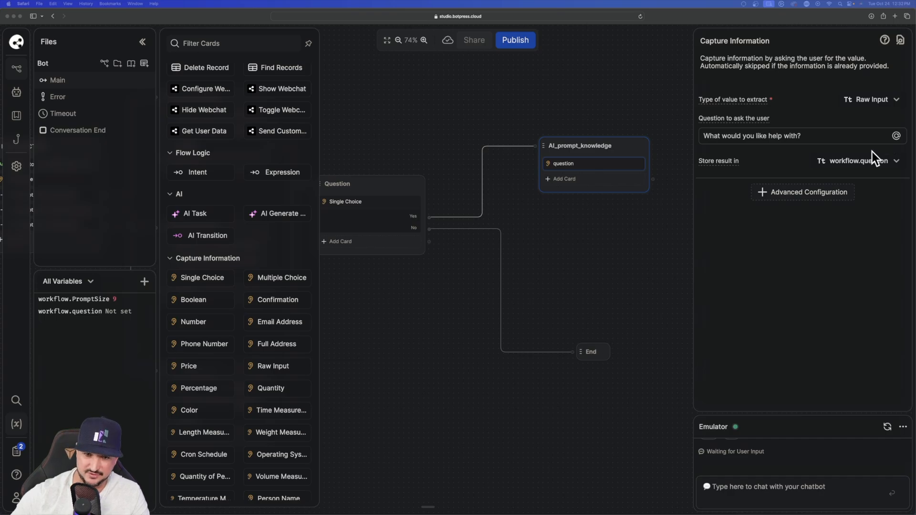
click(630, 147)
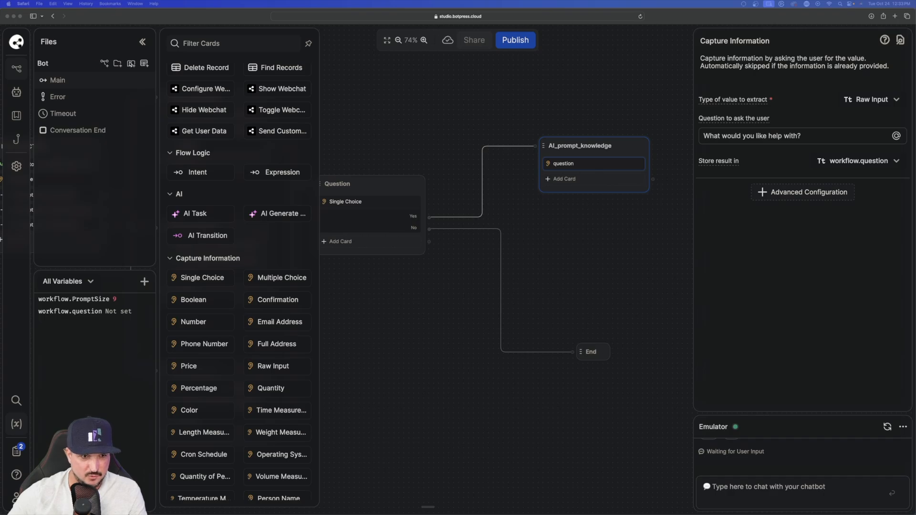
Create a knowledge base named Prompt Base and bring up its choice of source types.
click(131, 64)
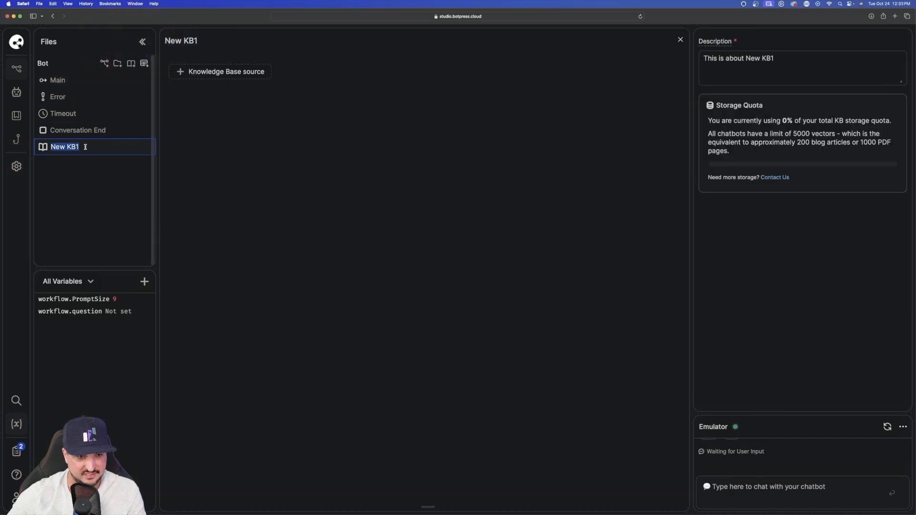
text(Prompt Base)
key(Return)
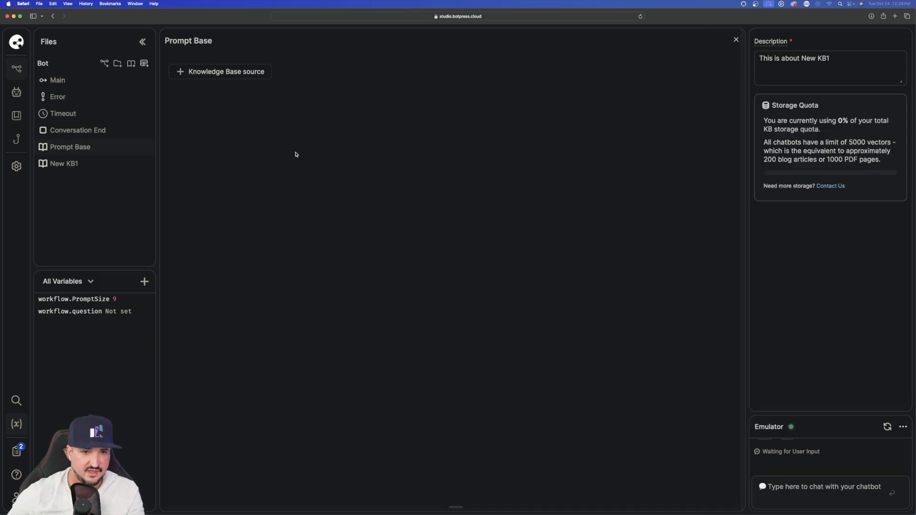
click(210, 73)
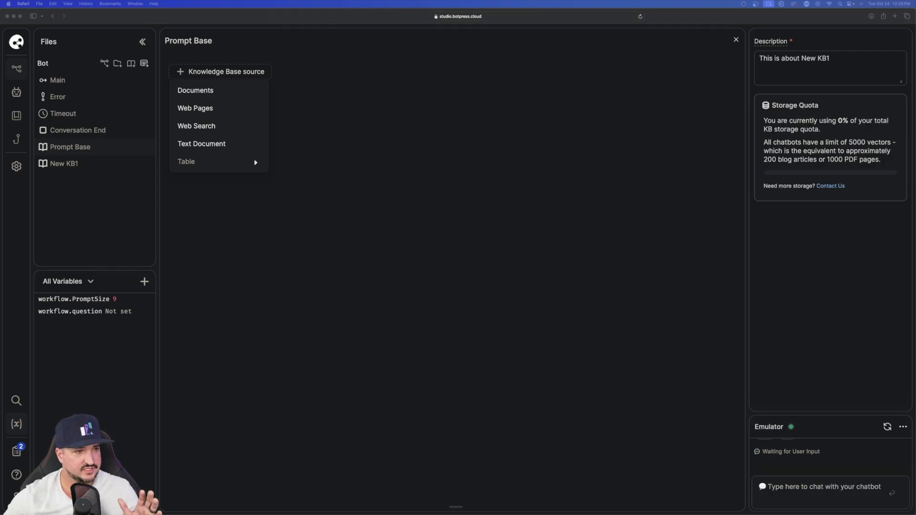
Switch to the browser window with the ChatGPT Prompt Genius page and look through its prompt categories.
drag(596, 514, 515, 23)
drag(612, 347, 823, 486)
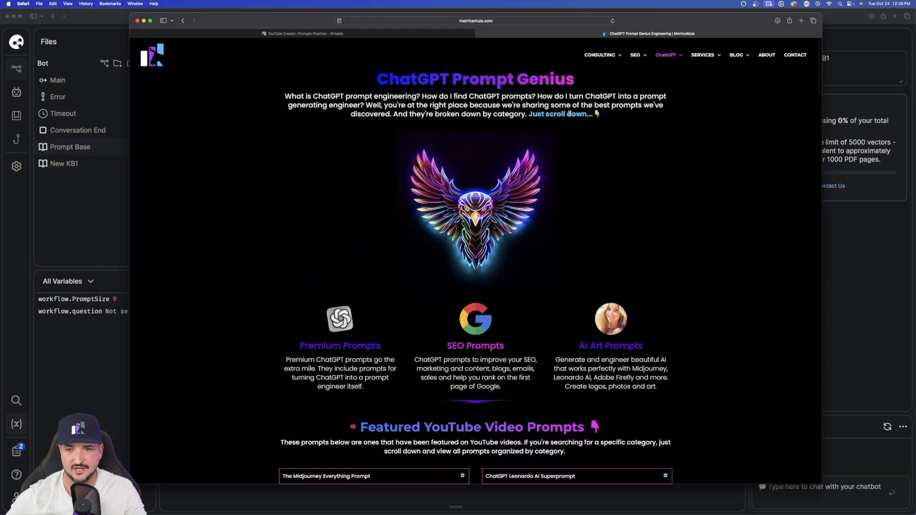
scroll(547, 158, down, 5)
scroll(544, 157, down, 20)
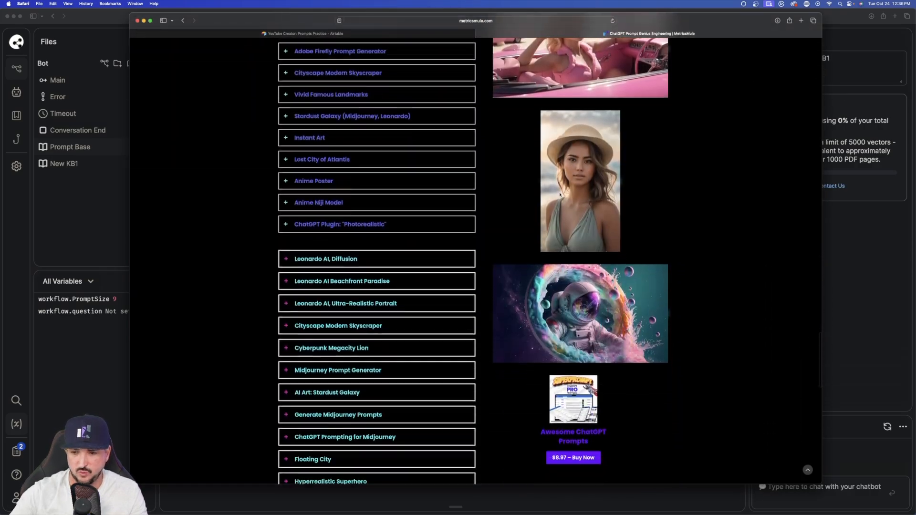
scroll(566, 324, down, 5)
scroll(563, 191, up, 20)
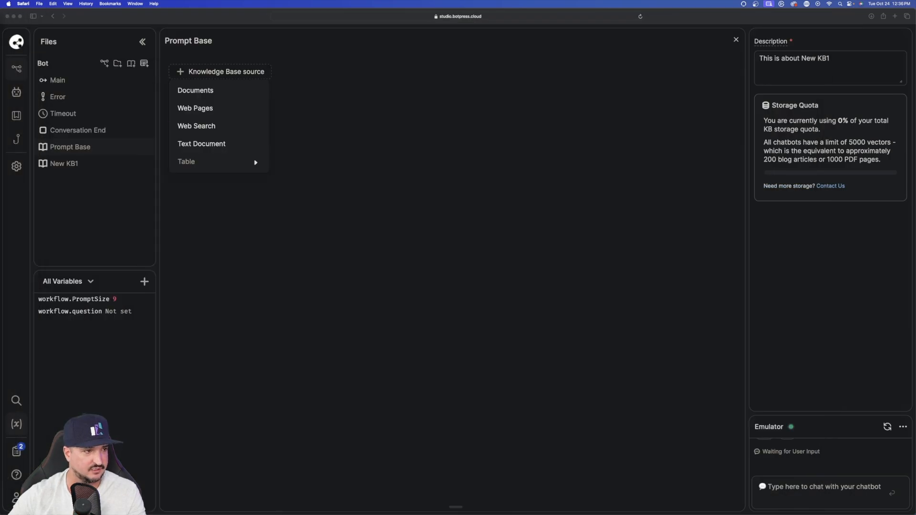
click(194, 110)
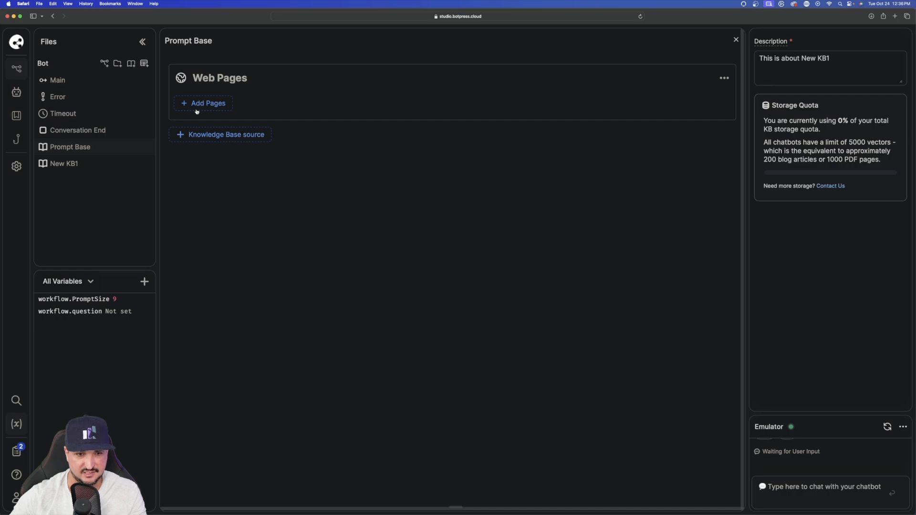
click(206, 105)
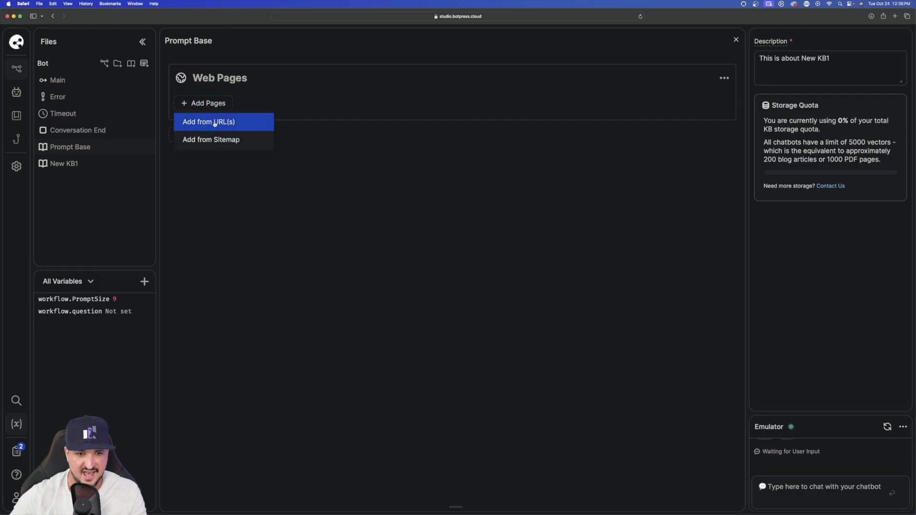
click(190, 123)
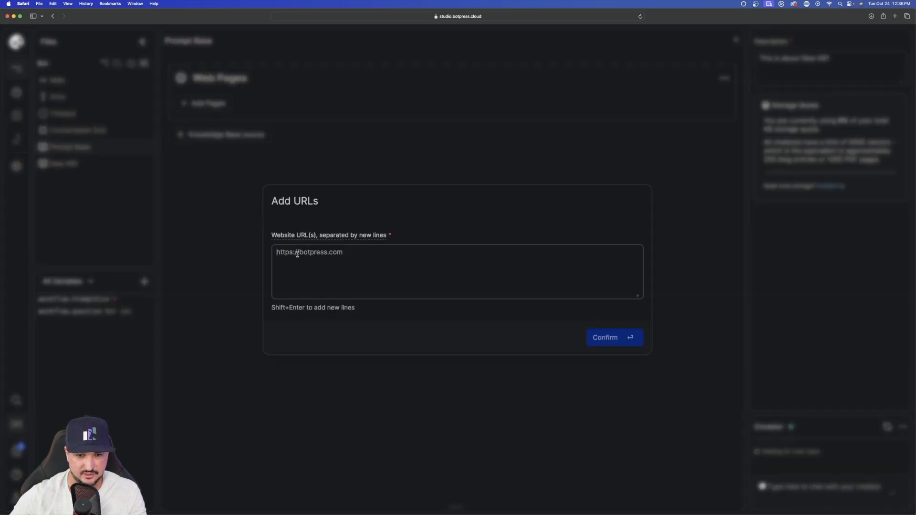
text(https://metricsmule.com/chatgpt-prompt-genius/)
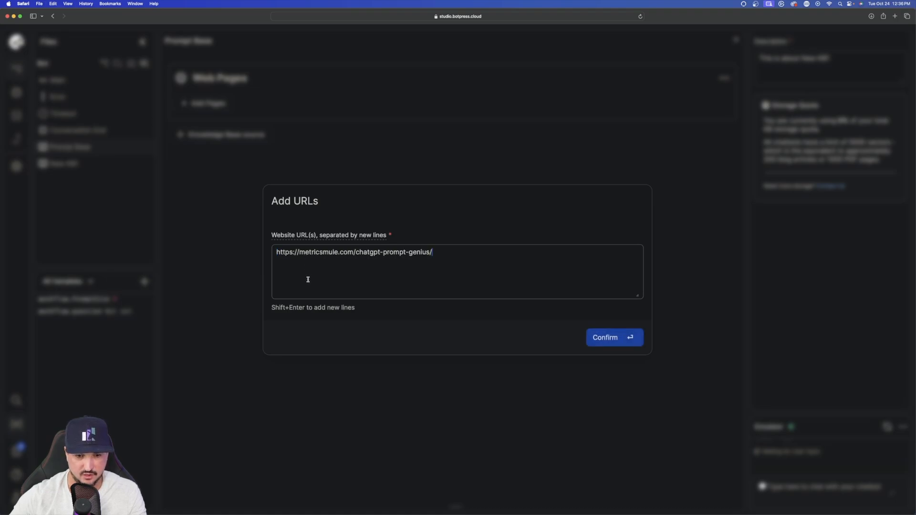
click(599, 336)
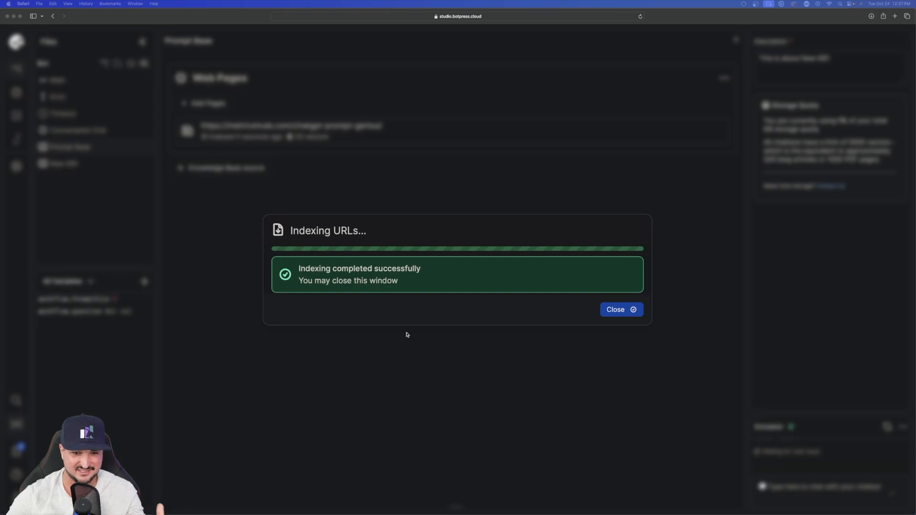
click(617, 311)
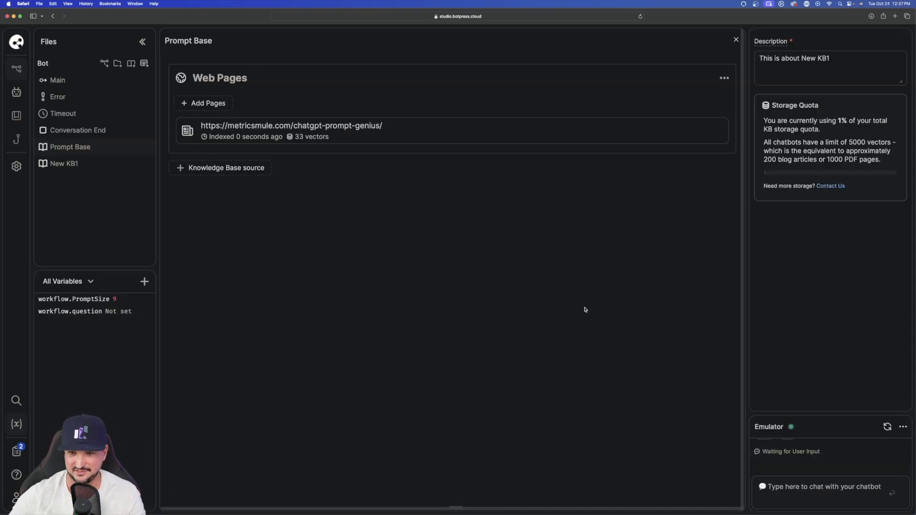
Return to the Main workflow and enable knowledge answering for the AI_prompt_knowledge node.
click(57, 80)
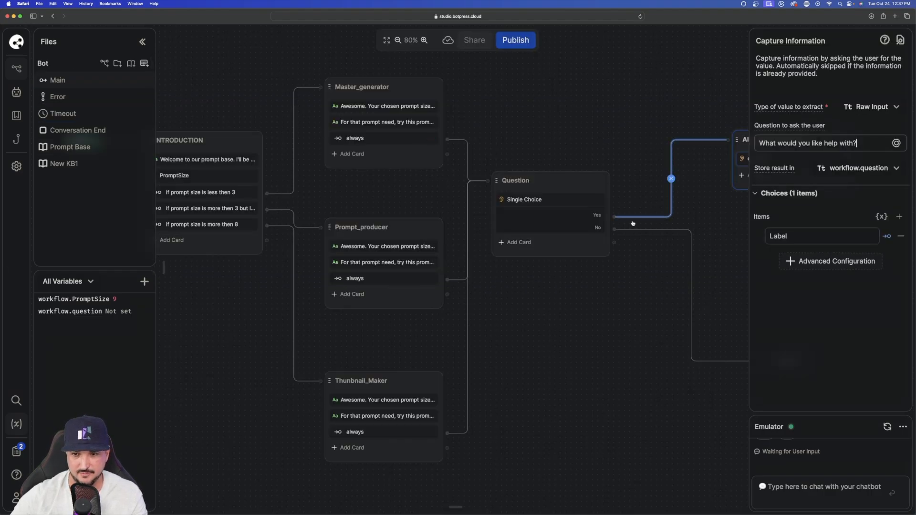
drag(619, 108, 358, 108)
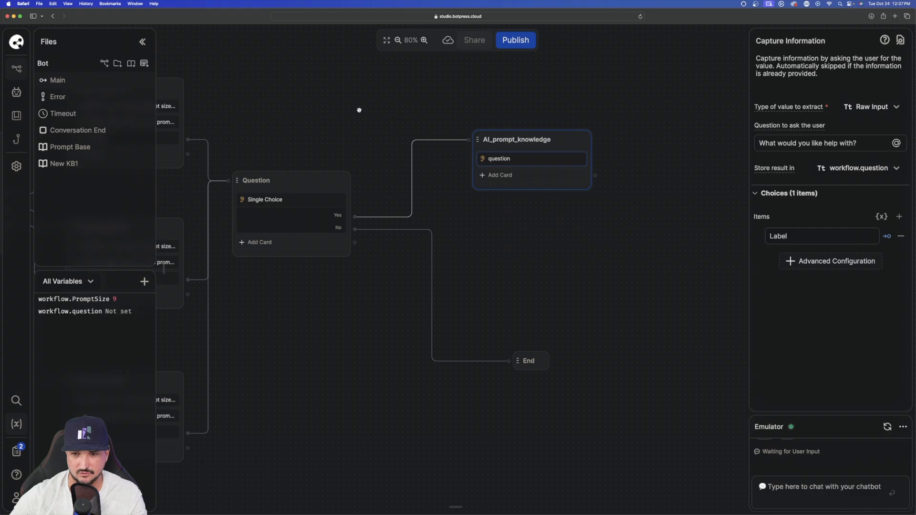
click(568, 142)
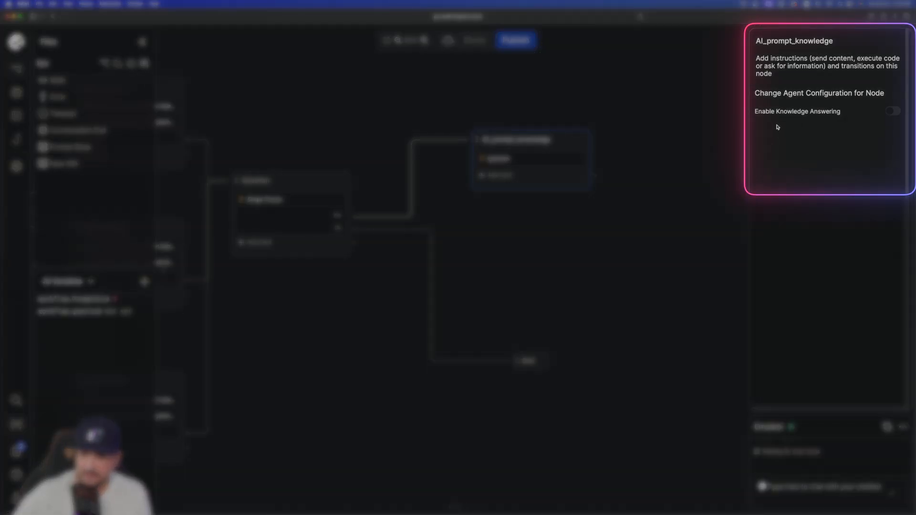
click(893, 112)
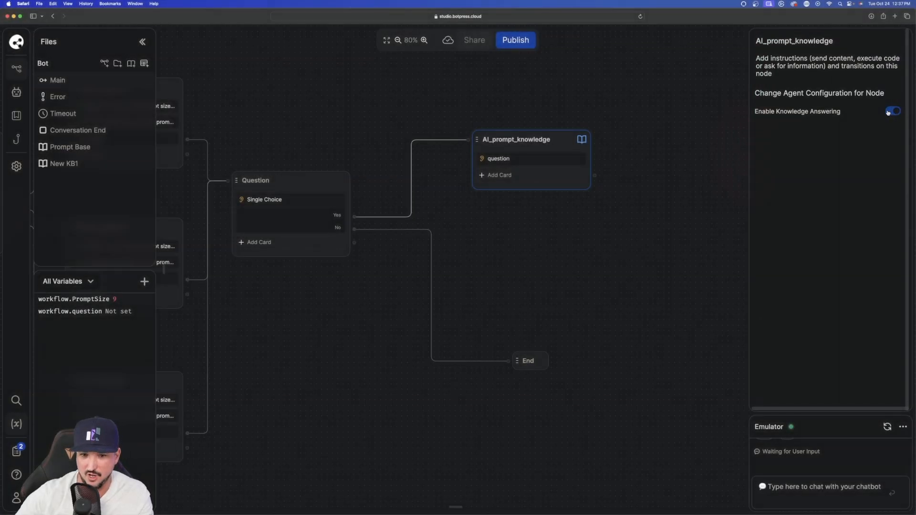
click(895, 113)
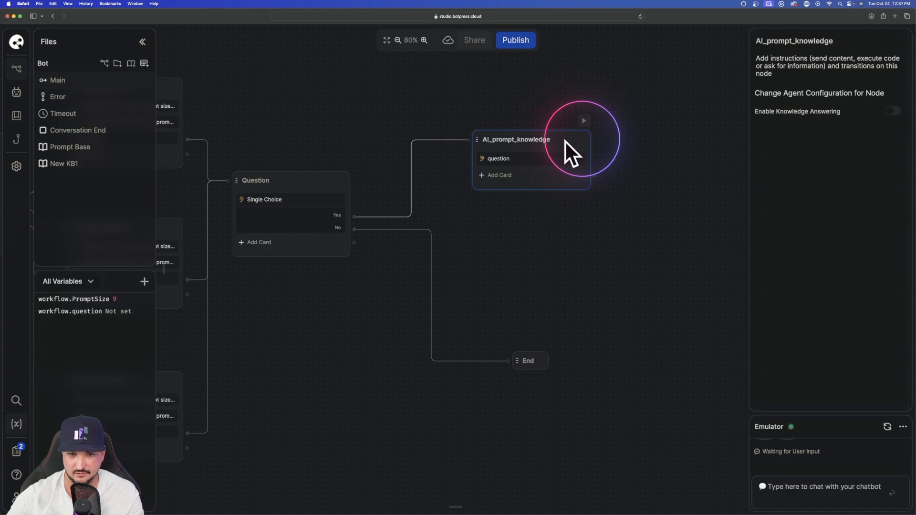
click(892, 111)
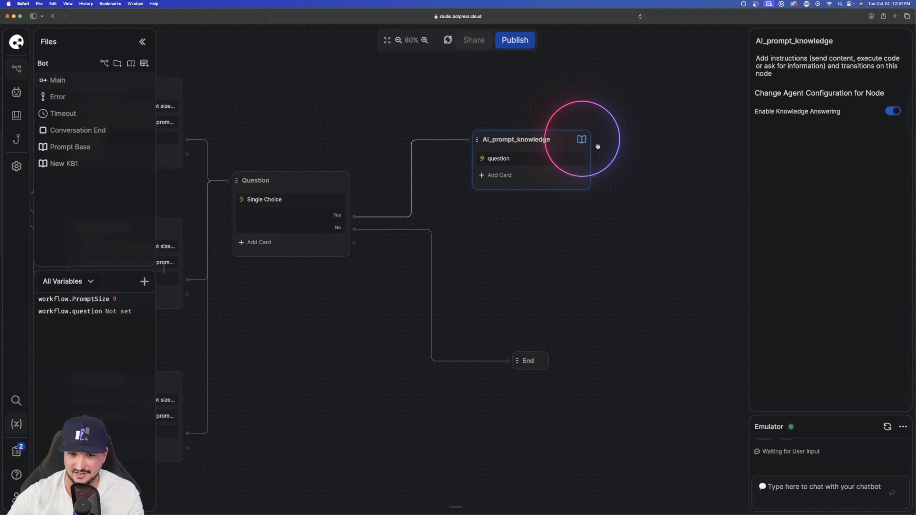
mouse_move(585, 140)
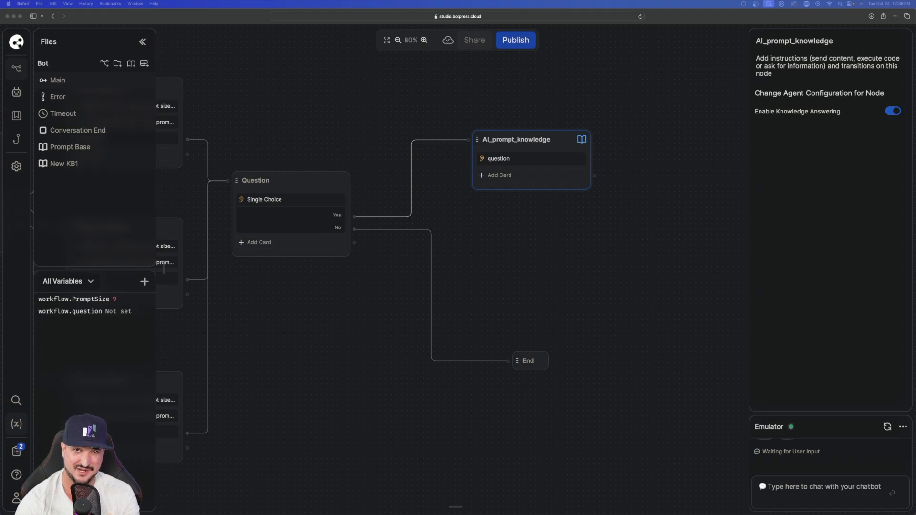
Add an Expression transition with the condition !turn.KnowledgeAgent.responded to the AI_prompt_knowledge node and connect it to the Oops node.
click(515, 177)
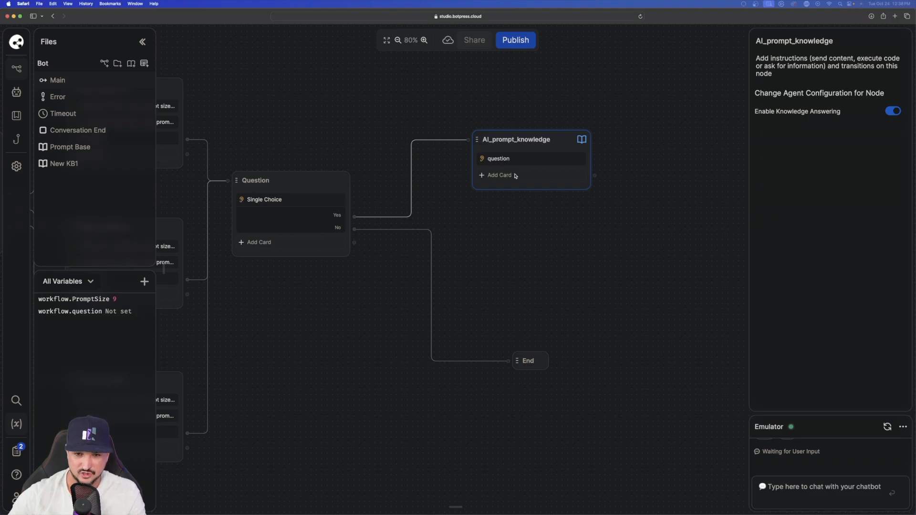
click(512, 177)
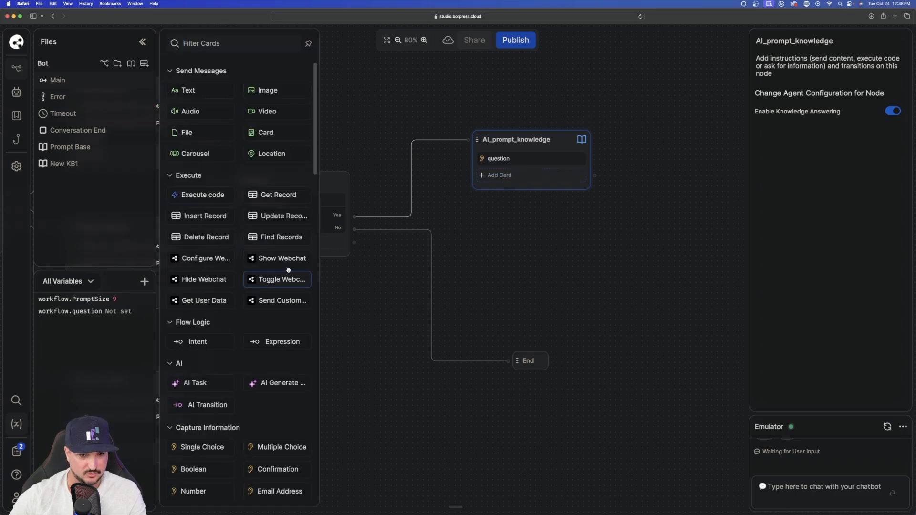
scroll(267, 287, down, 5)
scroll(256, 310, down, 3)
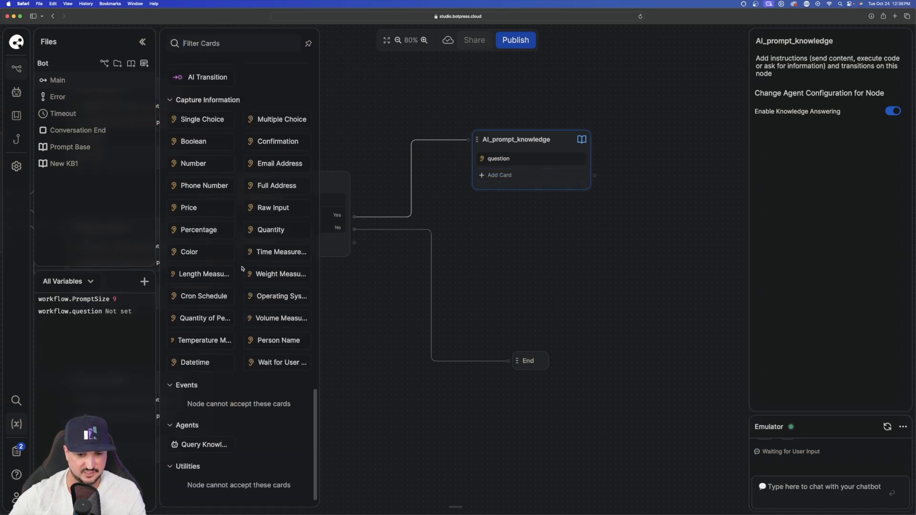
scroll(241, 268, up, 5)
drag(266, 253, 505, 191)
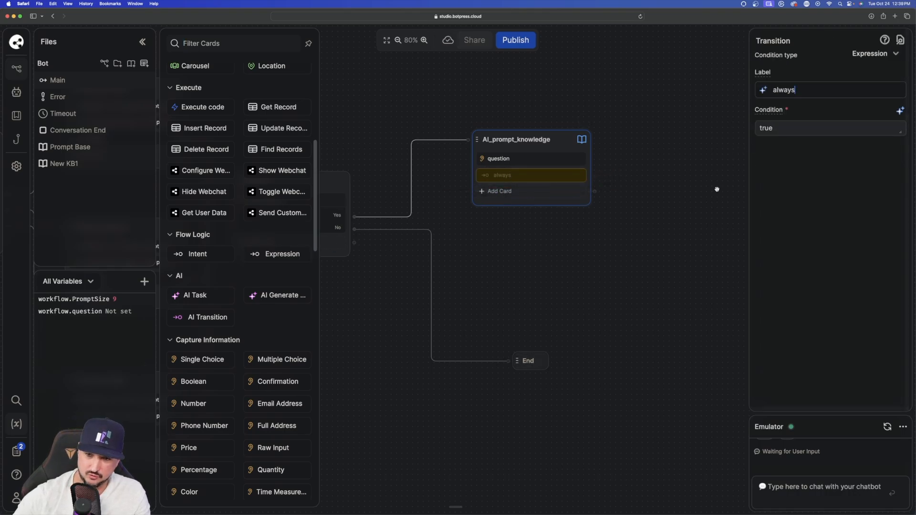
click(812, 125)
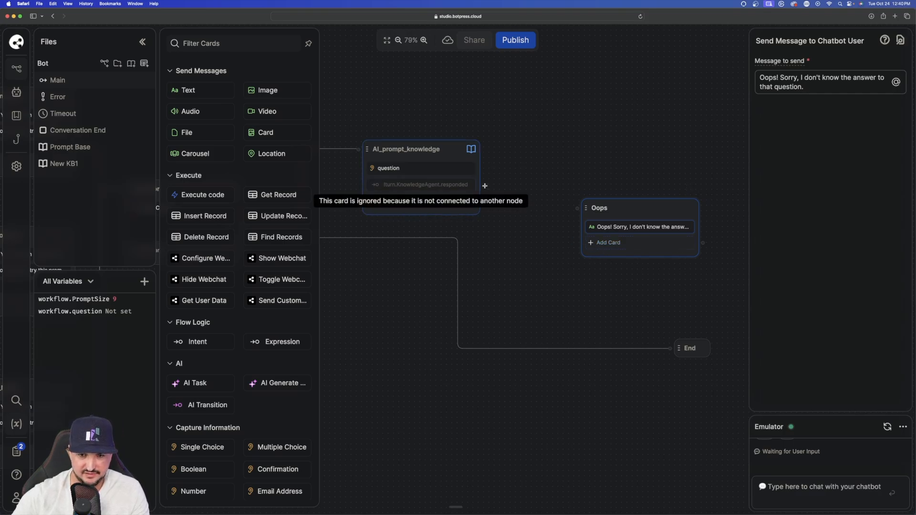
drag(484, 185, 573, 208)
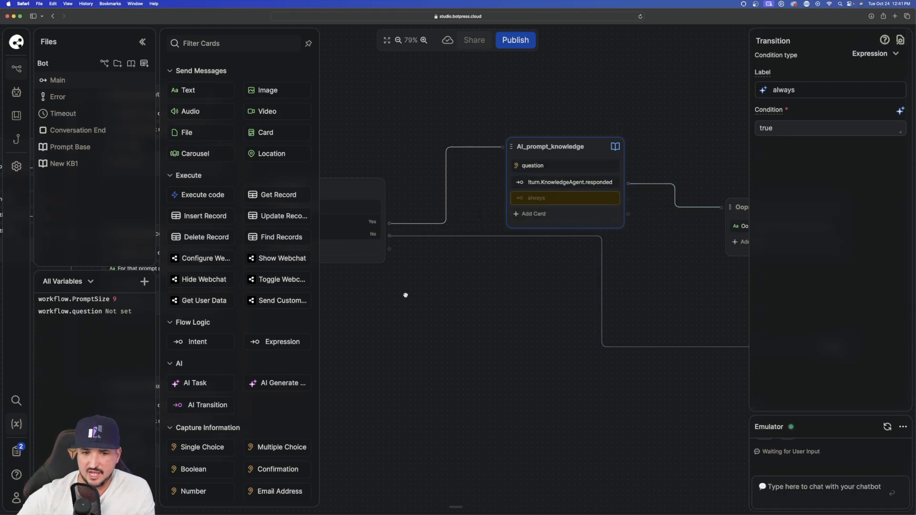
Connect the always transitions of the AI_prompt_knowledge and Oops nodes back to the Question node.
drag(322, 217, 442, 209)
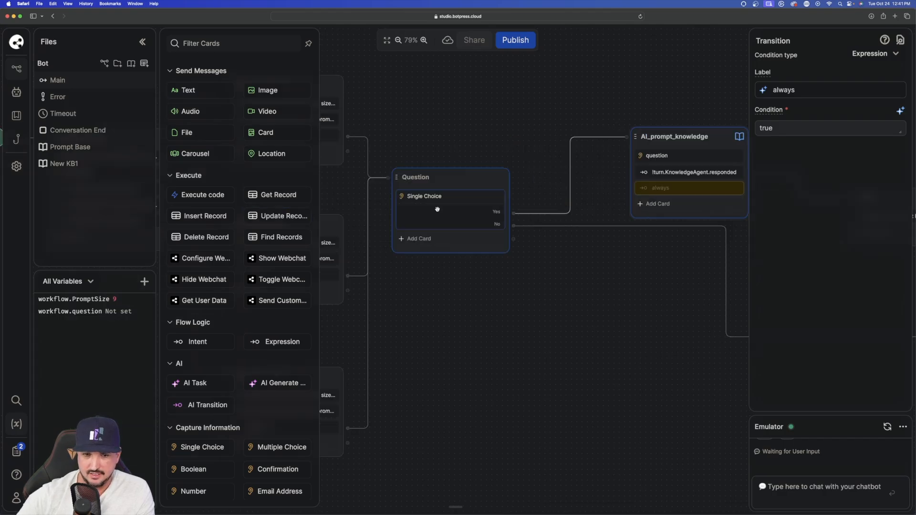
drag(507, 119, 464, 120)
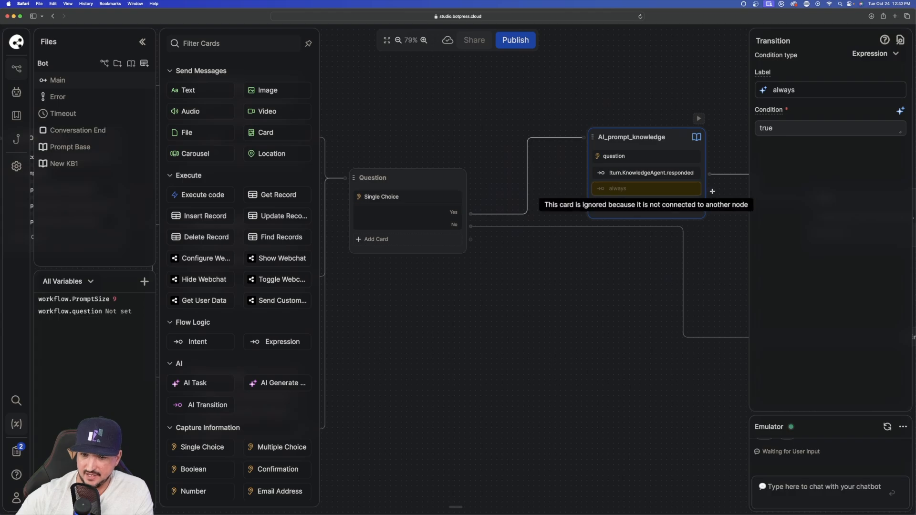
drag(710, 190, 347, 179)
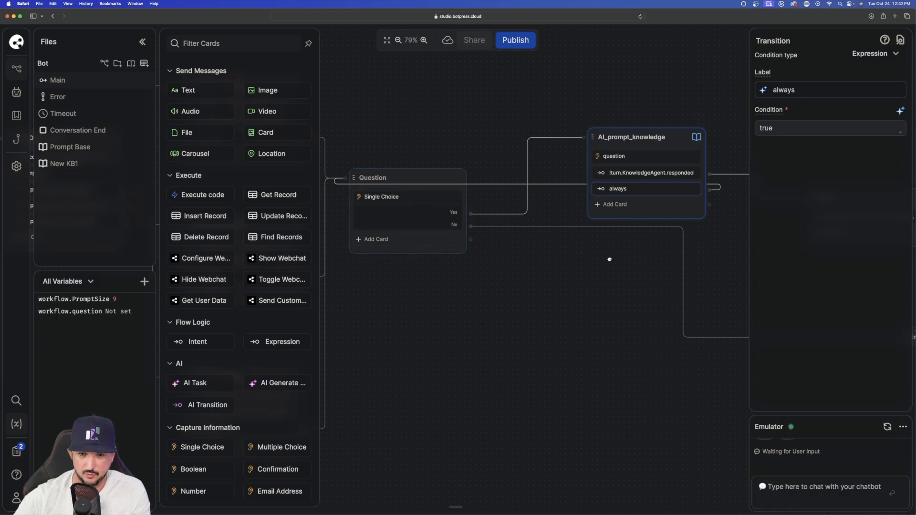
drag(609, 260, 467, 262)
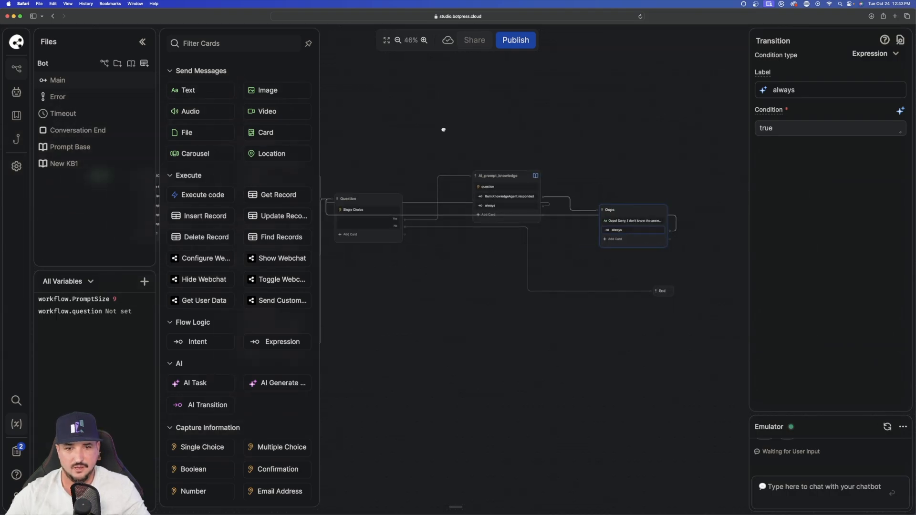
Review the whole Main workflow from the Start node through the prompt nodes to Oops and End.
drag(379, 142, 524, 144)
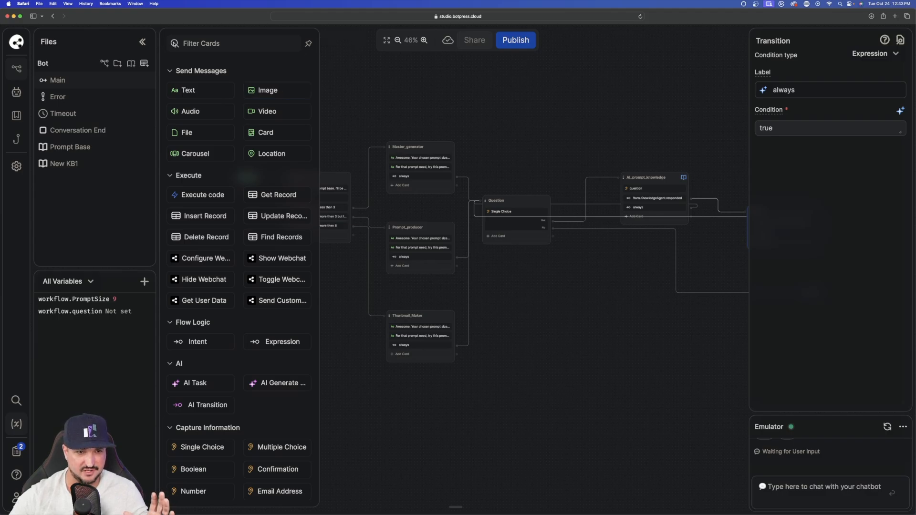
click(142, 41)
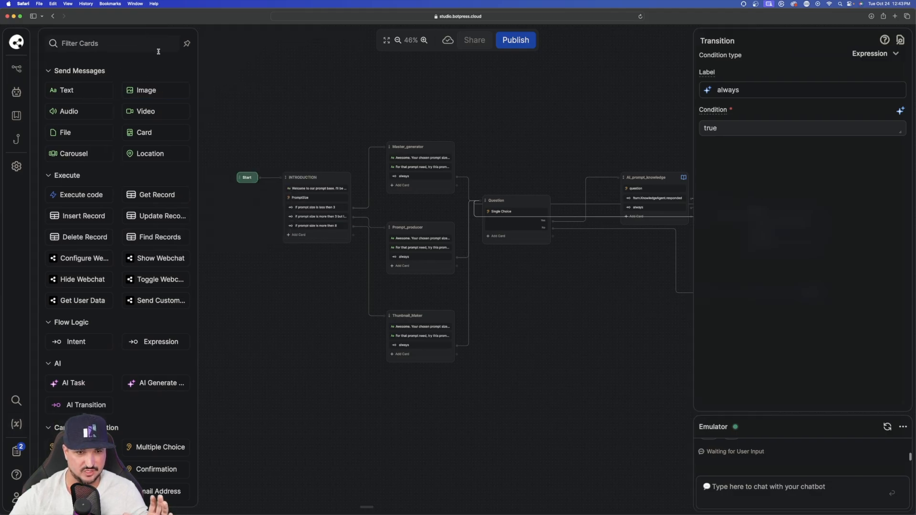
click(401, 42)
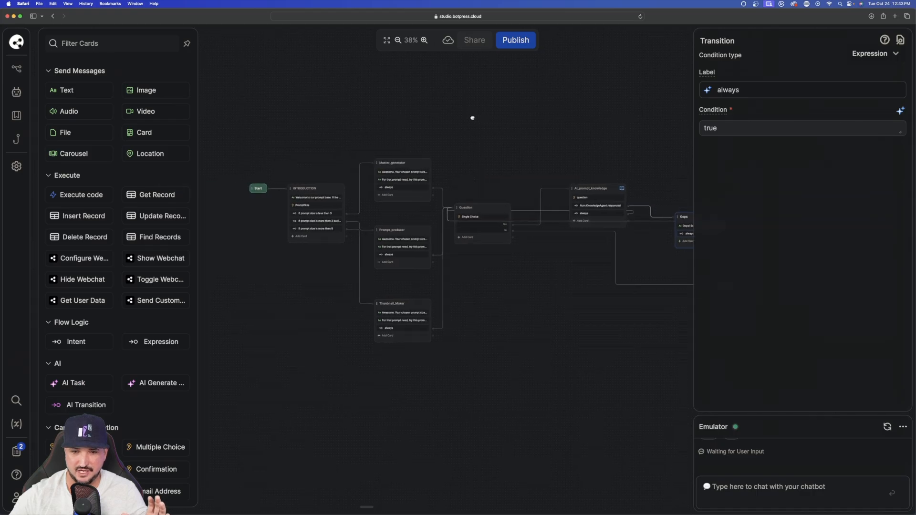
scroll(472, 117, right, 2)
scroll(479, 127, right, 2)
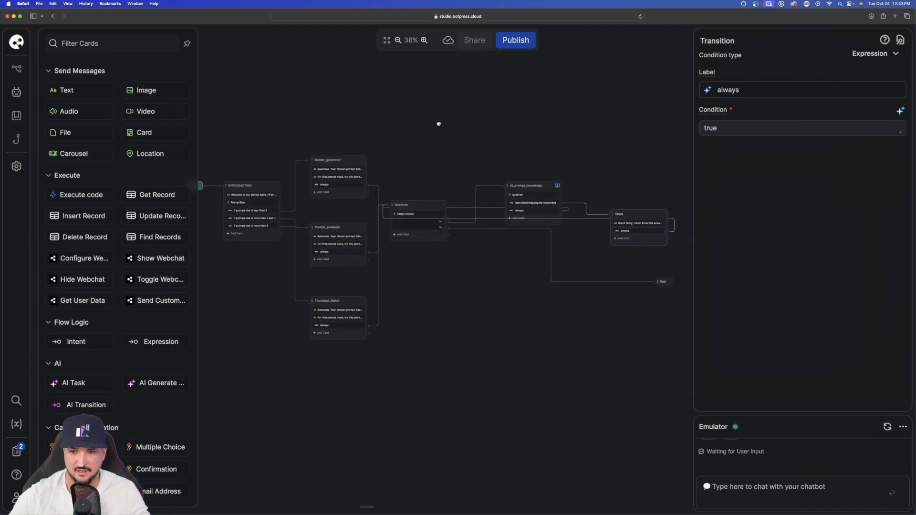
drag(439, 124, 395, 118)
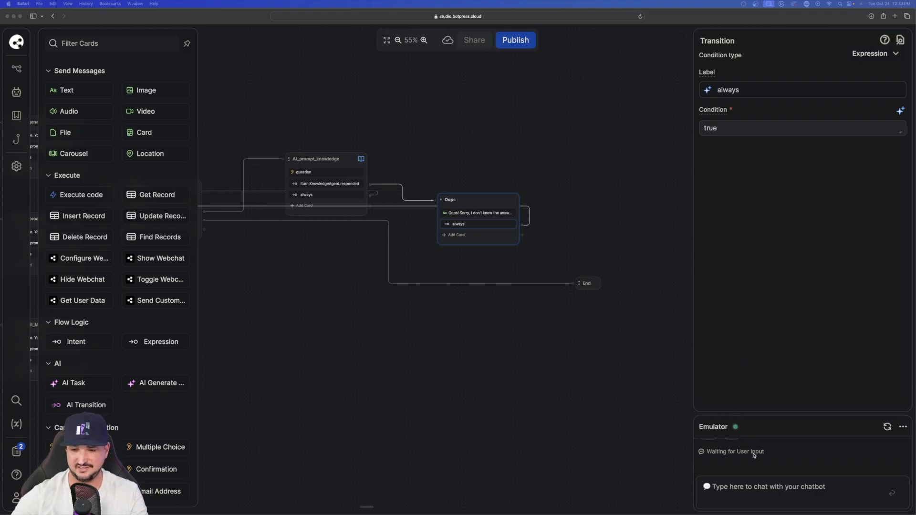
Test the bot in the emulator by sending Hello., requesting 4 prompts and accepting further help with Yes.
click(759, 488)
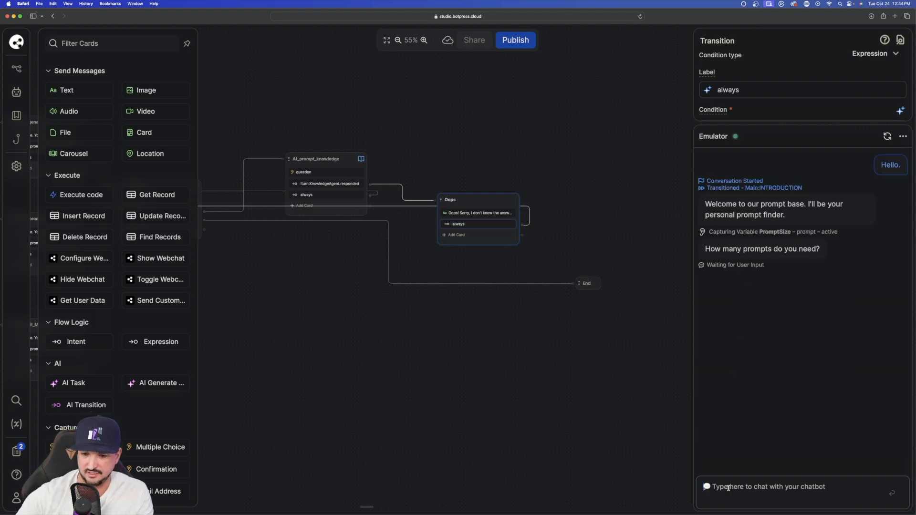
text(4)
key(Return)
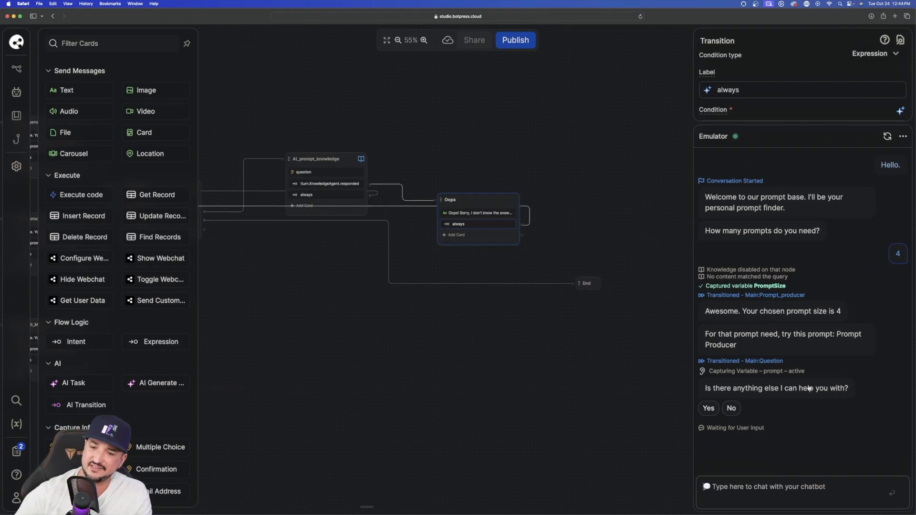
click(709, 408)
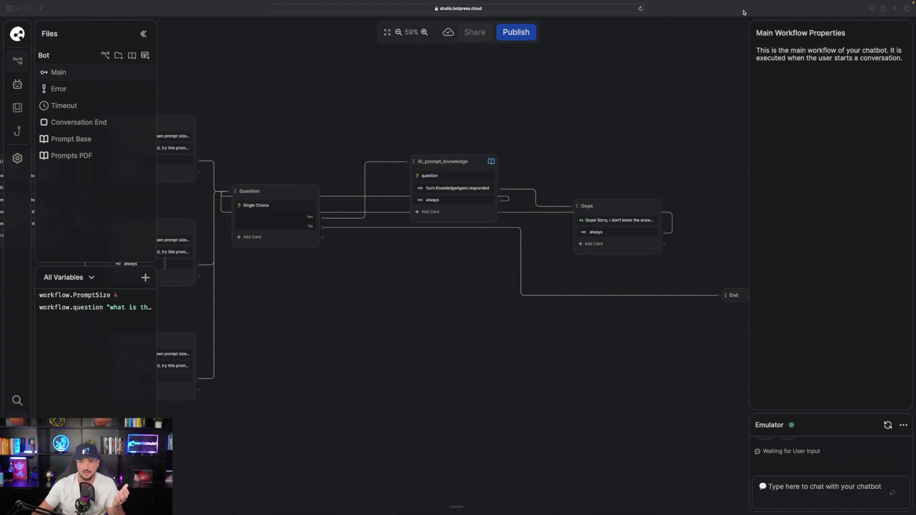
Publish the bot and start a conversation on its shared chat page with the message hello.
click(517, 32)
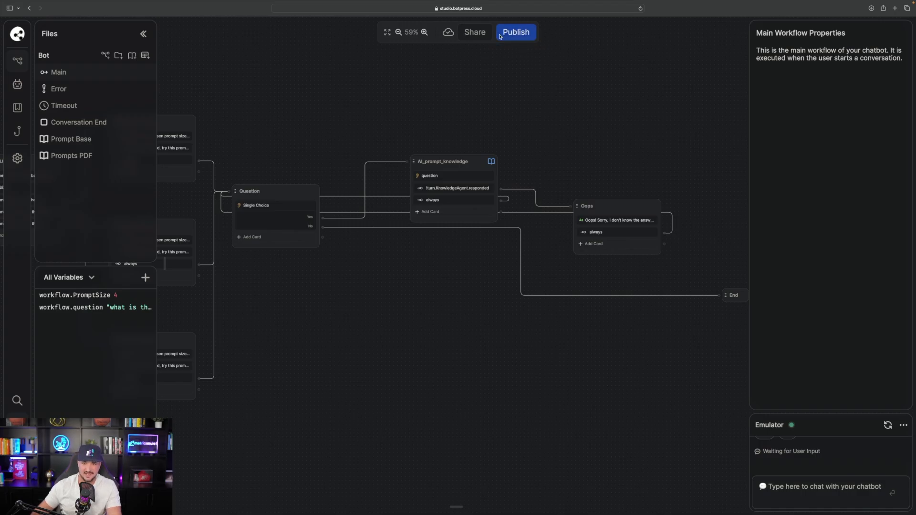
click(474, 32)
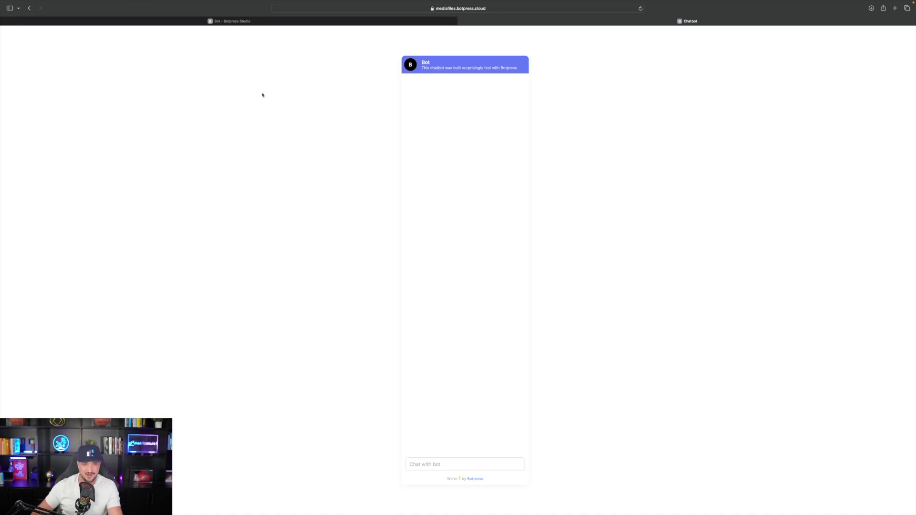
text(he)
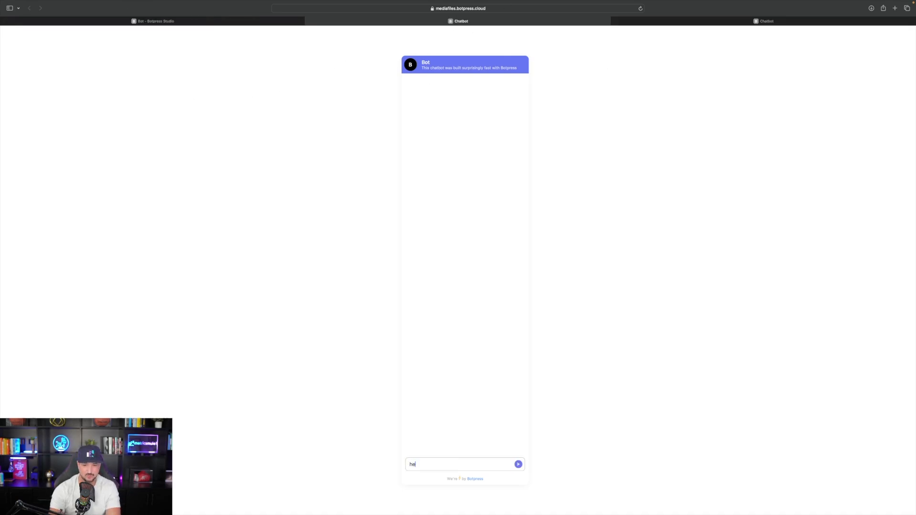
text(llo.)
key(Return)
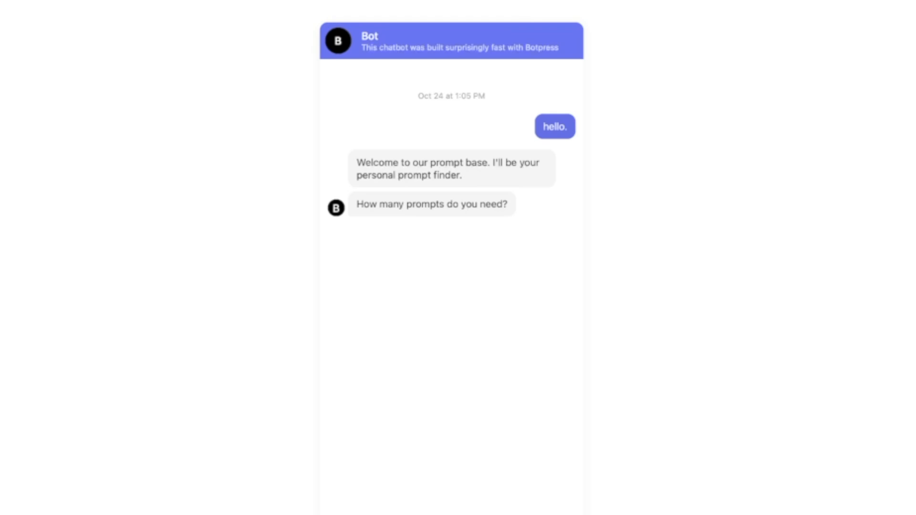
Request 5 prompts in the shared chat and reply Yes to the offer of further help.
text(5)
key(Return)
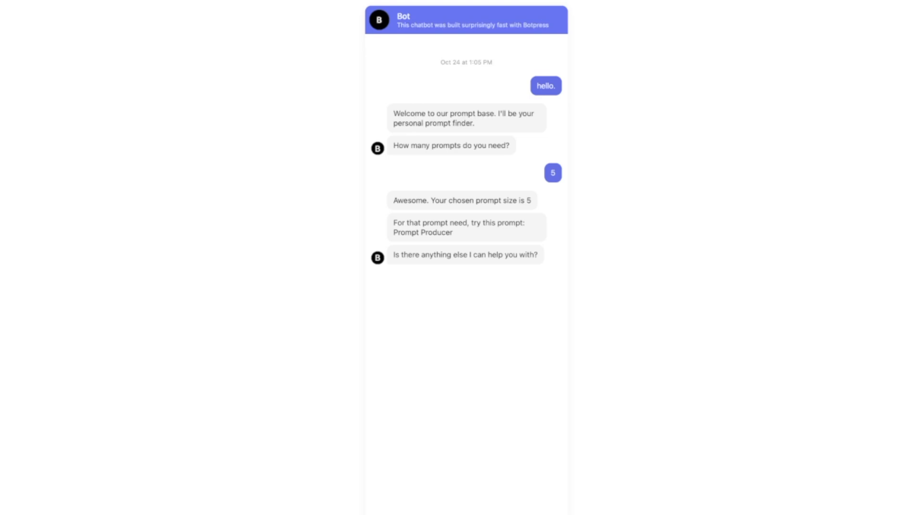
text(Yes)
key(Return)
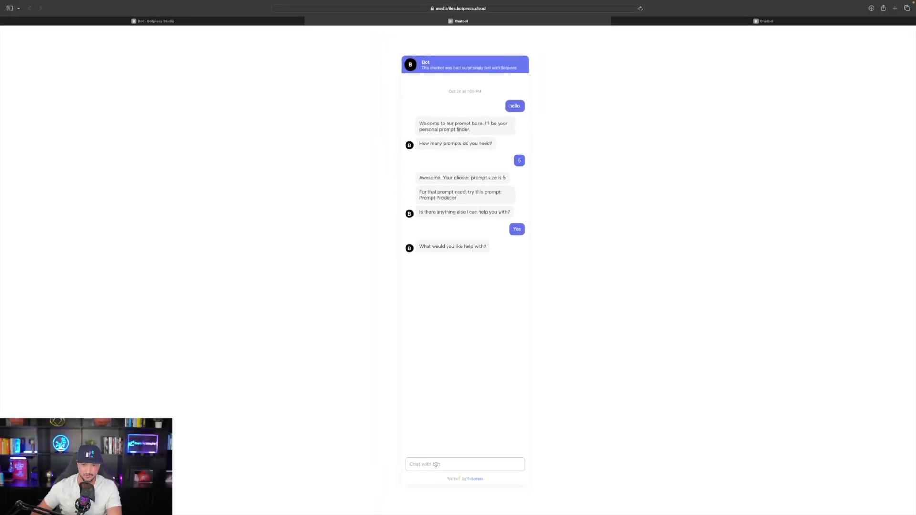
Ask the bot for the full prompts for logo, Leonardo AI photorealistic and cyberpunk, and highlight the cyberpunk answer to read it.
text(what is the full prompt for lo)
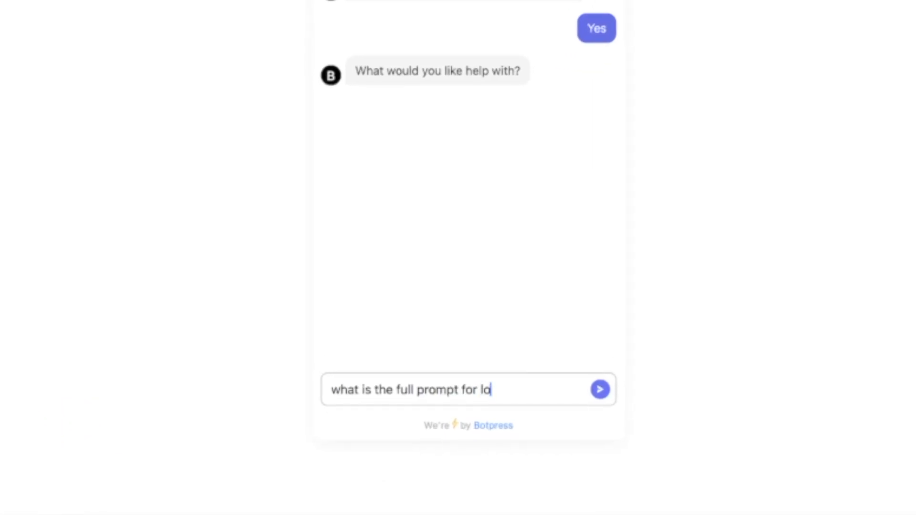
text(go)
key(Return)
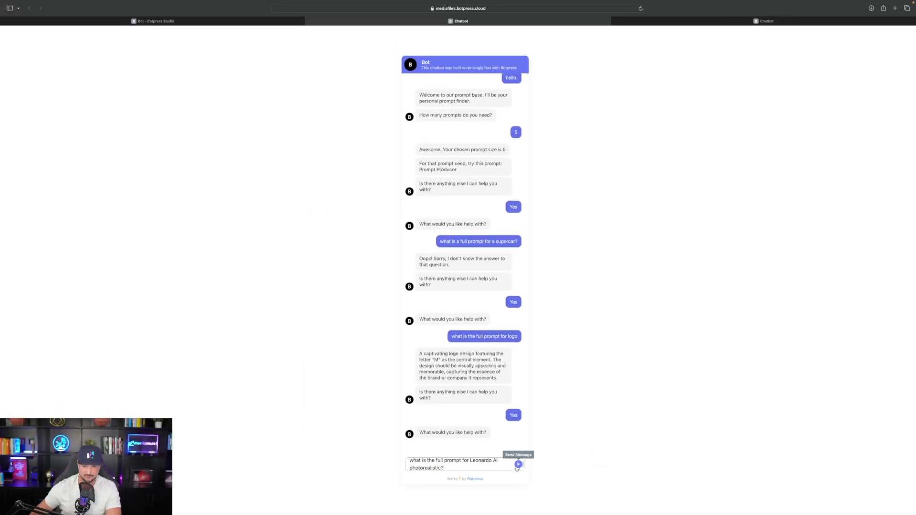
click(517, 466)
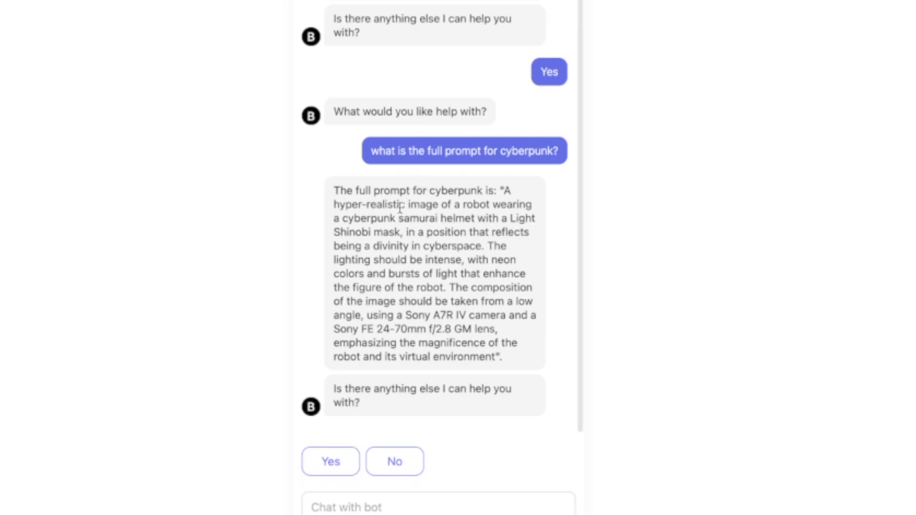
drag(335, 190, 504, 357)
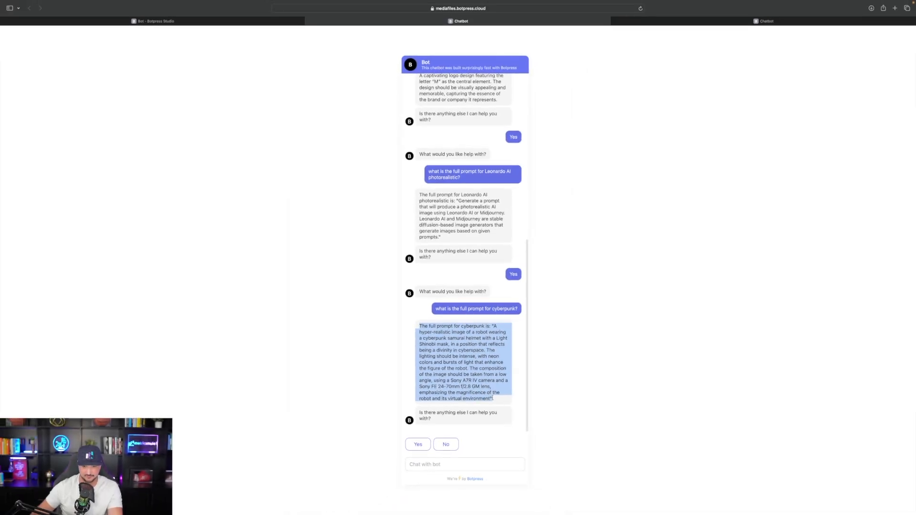
click(167, 156)
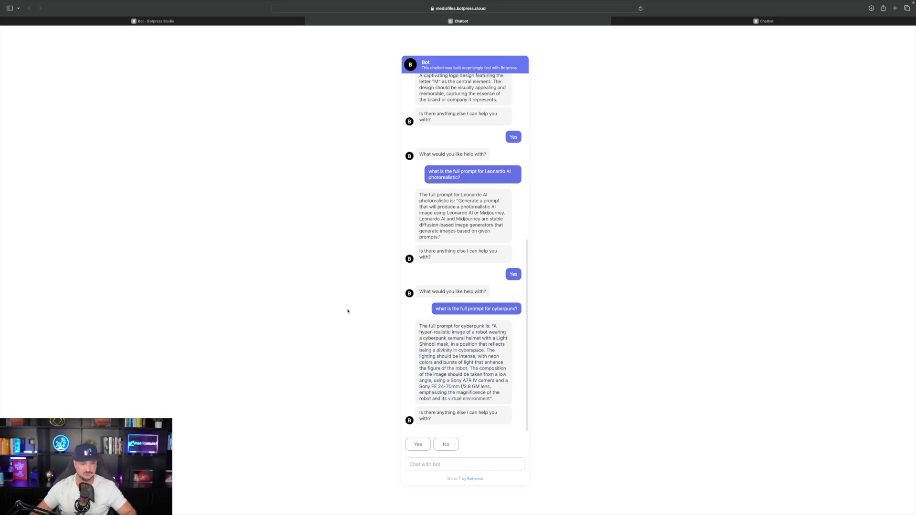